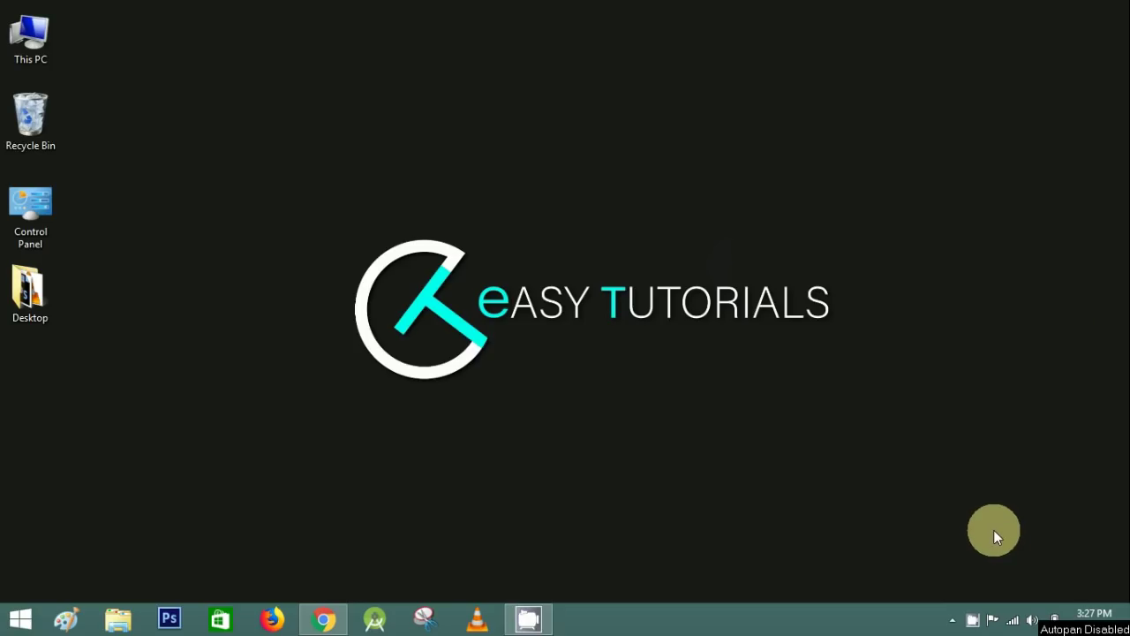
- Restore the Chrome window that shows the HappyForms plugin page on WordPress.org
left_click(326, 618)
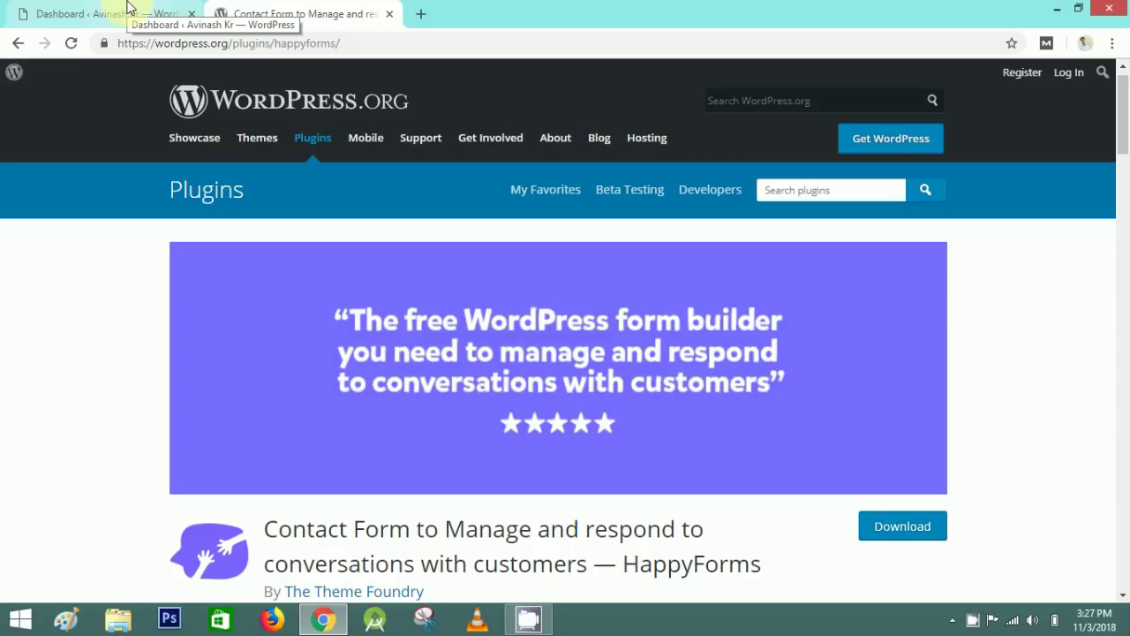
- Switch to the local site's admin tab and go to Plugins > Installed Plugins
scroll(248, 398, "down", 1)
left_click_drag(265, 446, 762, 484)
left_click(761, 484)
left_click(106, 13)
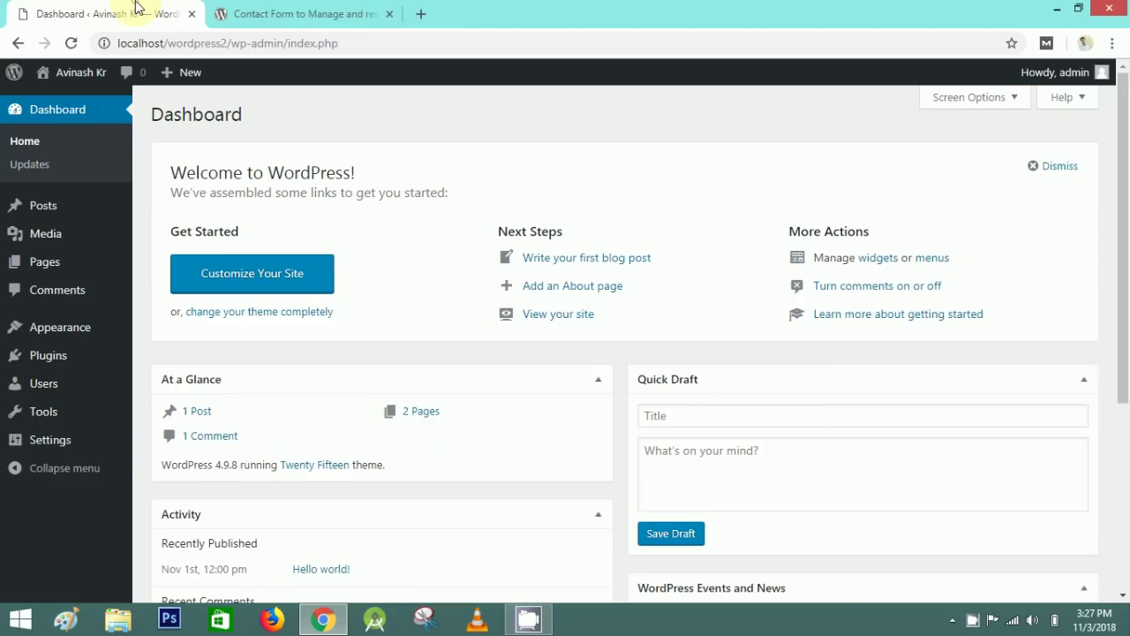
scroll(219, 321, "down", 3)
scroll(219, 321, "up", 3)
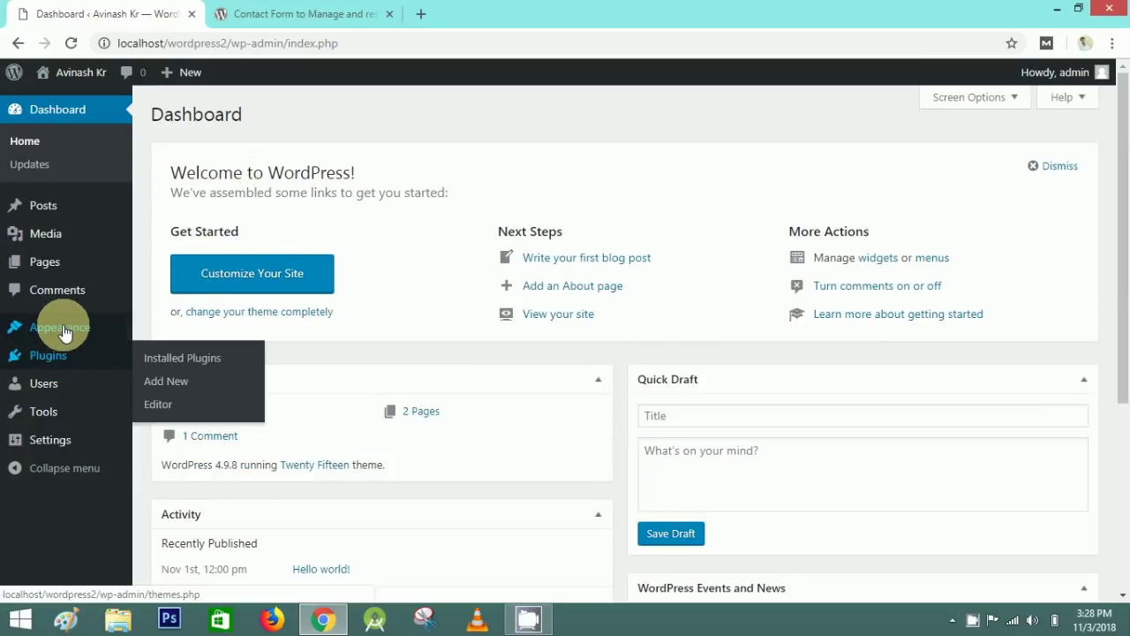
mouse_move(39, 328)
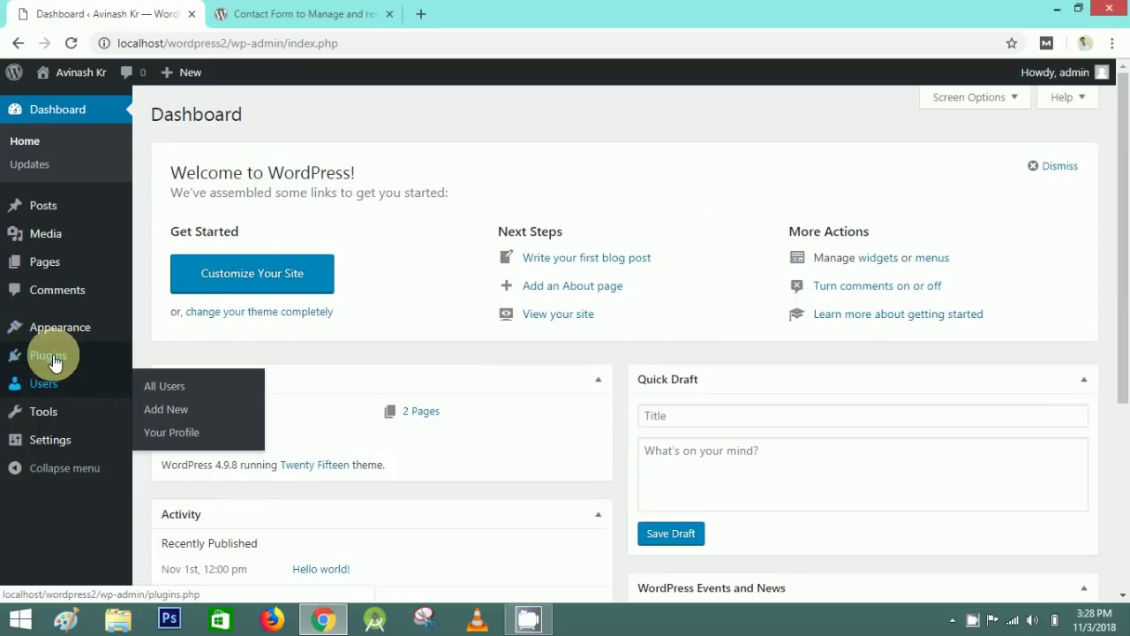
left_click(52, 358)
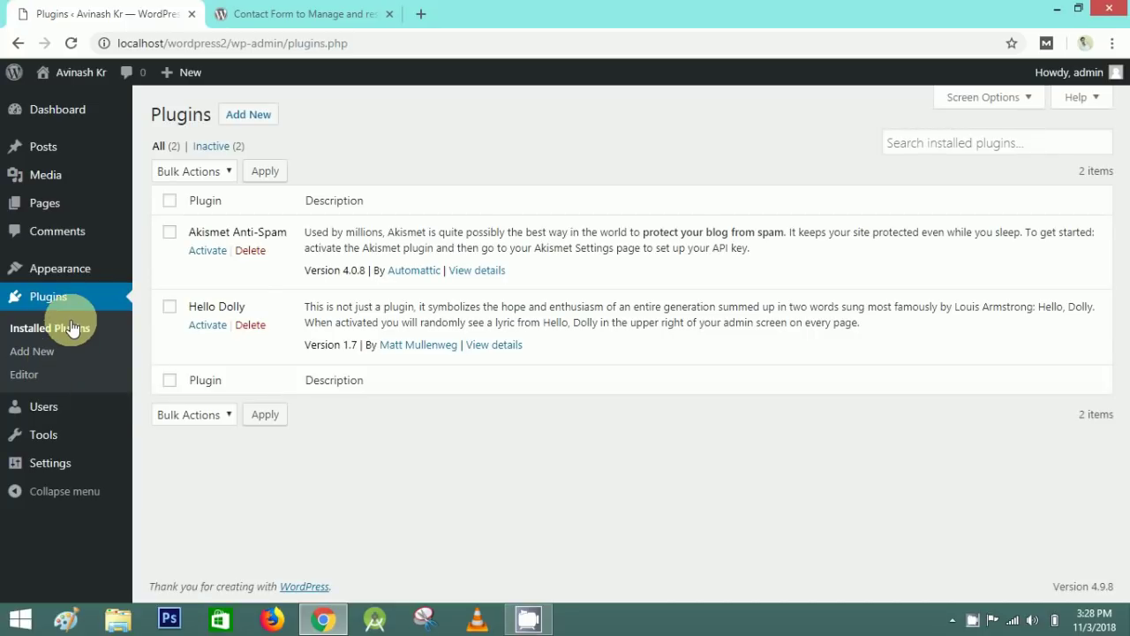
- Search new plugins for 'happy forms', then install and activate HappyForms
left_click(276, 117)
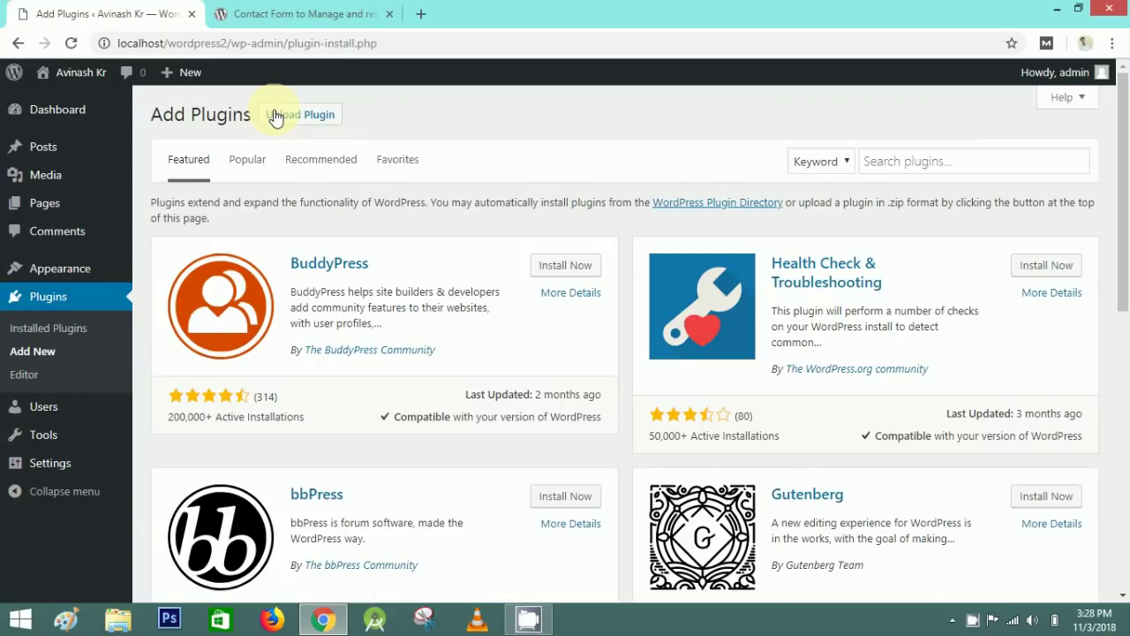
left_click(910, 167)
type("happy forms")
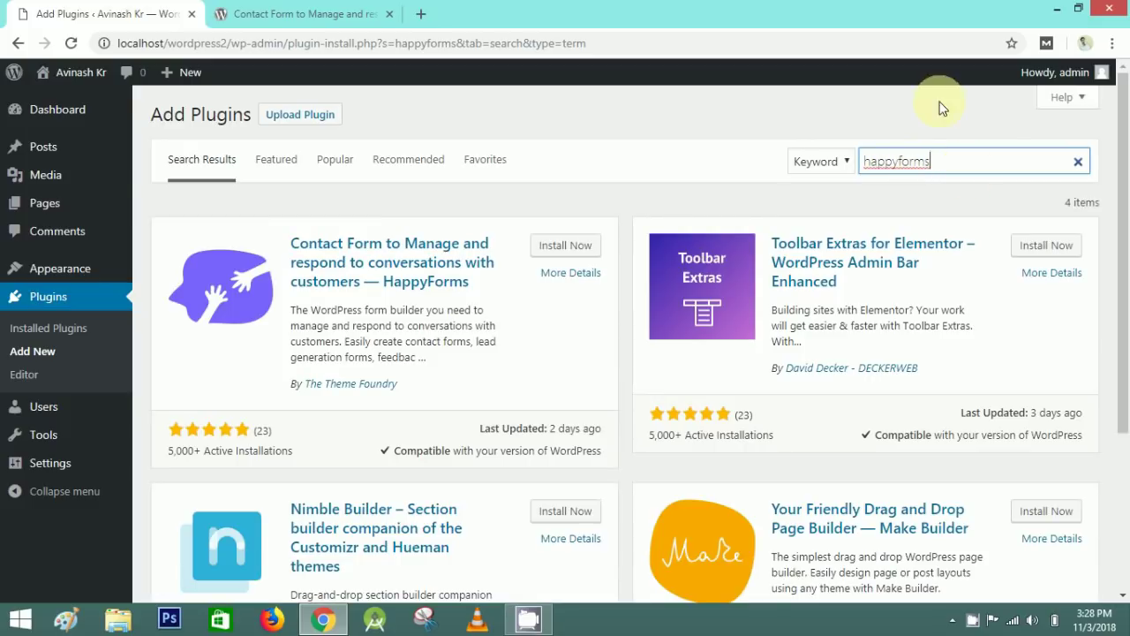
left_click_drag(291, 309, 413, 358)
left_click(416, 359)
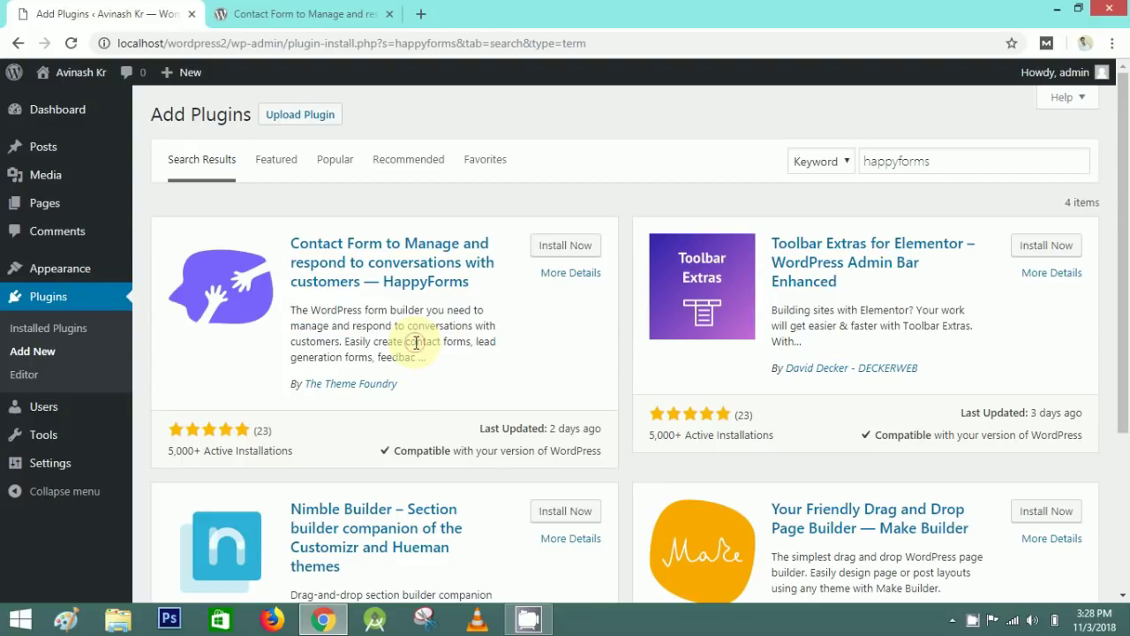
left_click(566, 247)
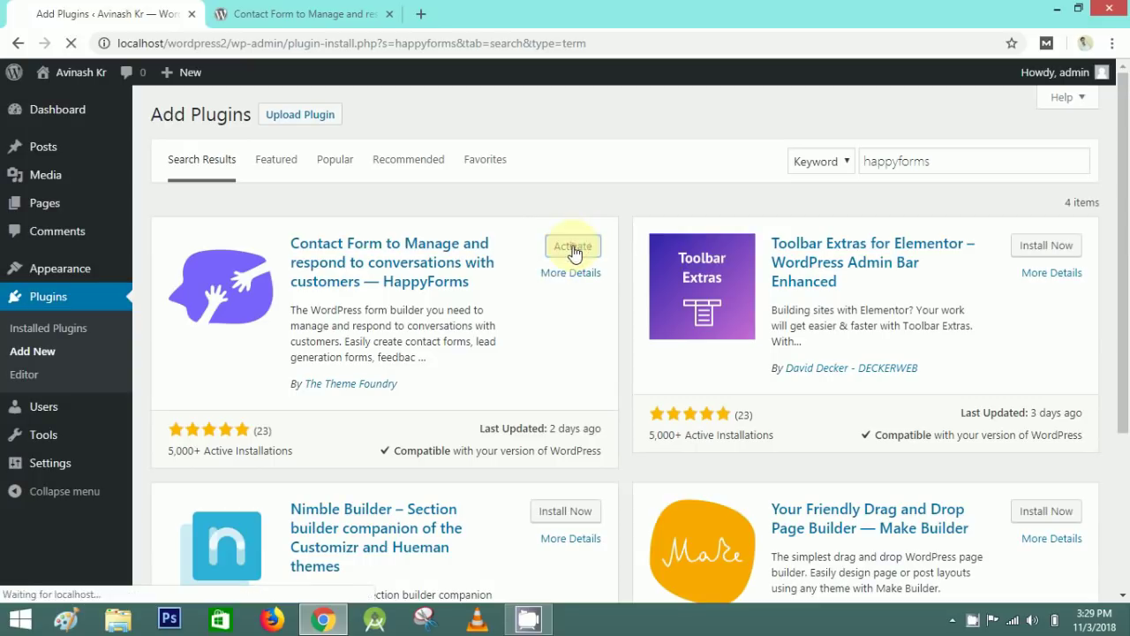
left_click(573, 251)
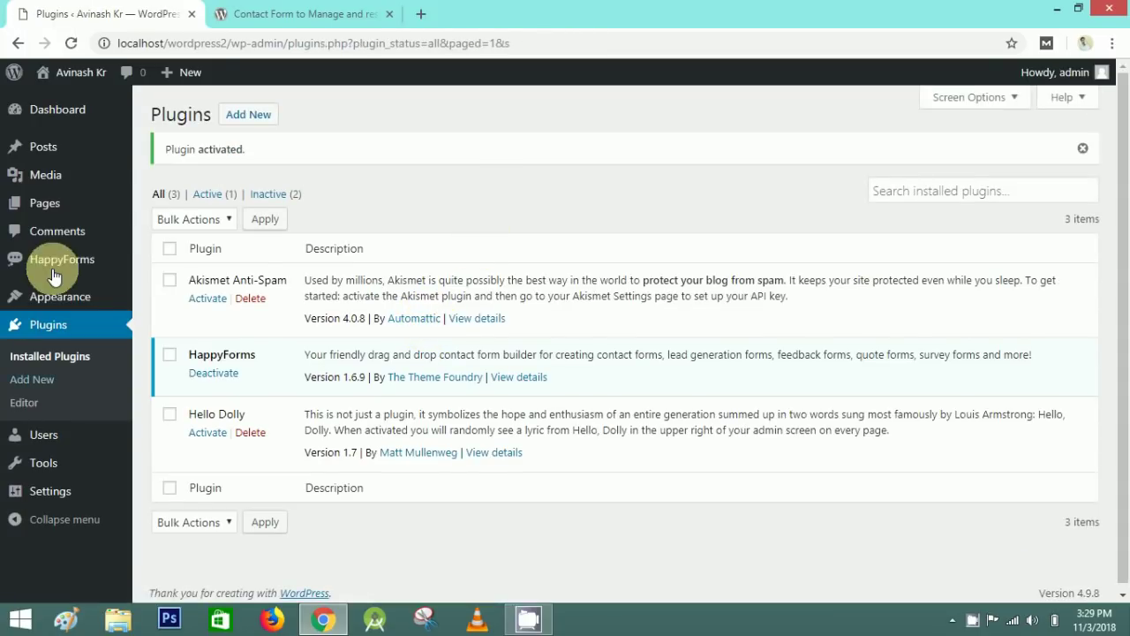
- From the HappyForms All Forms list, start a new untitled form in the builder
mouse_move(48, 265)
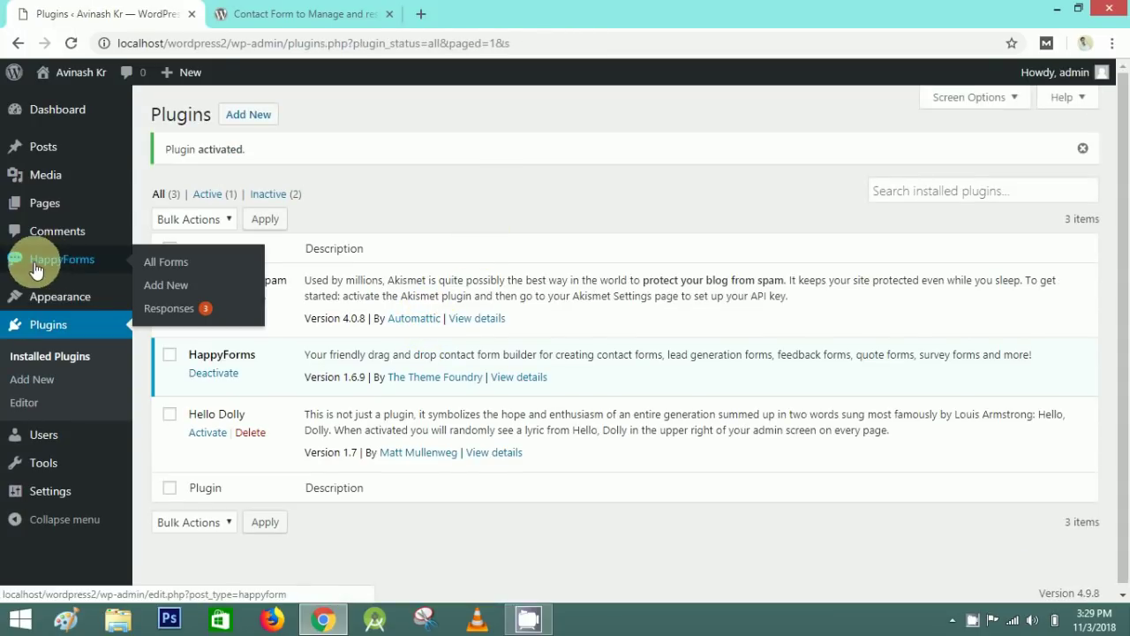
left_click(61, 265)
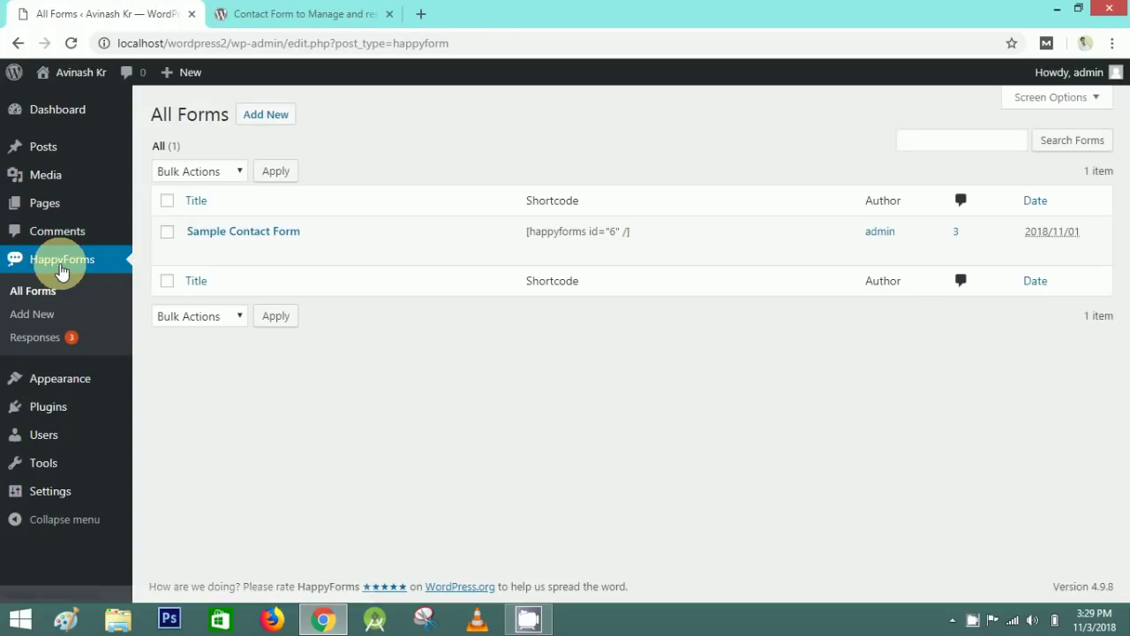
left_click_drag(368, 231, 202, 233)
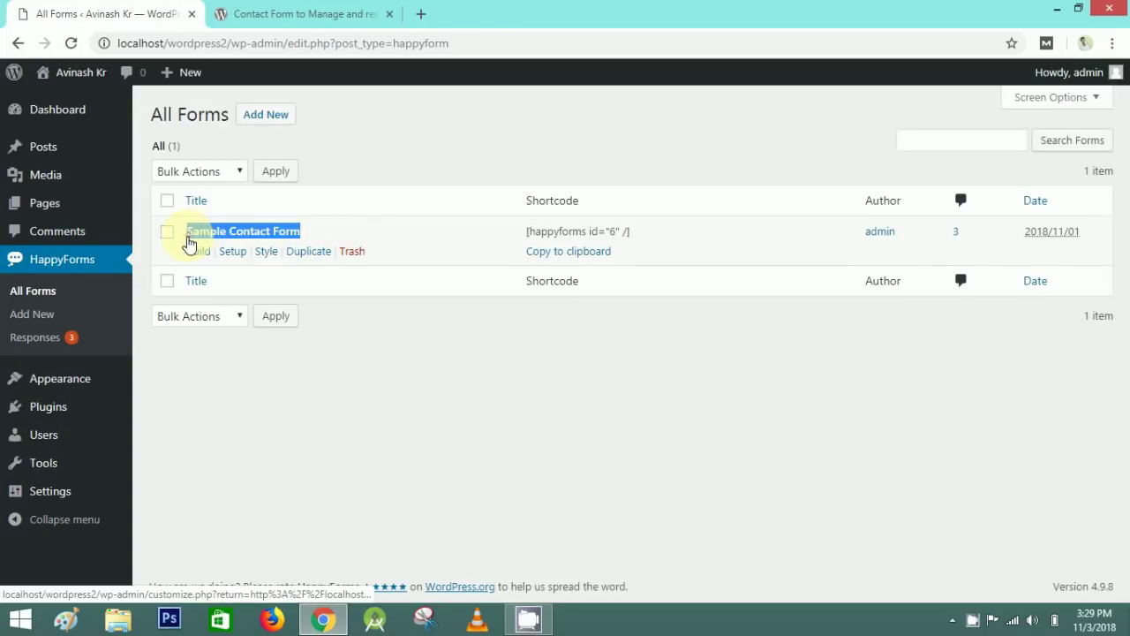
left_click(366, 112)
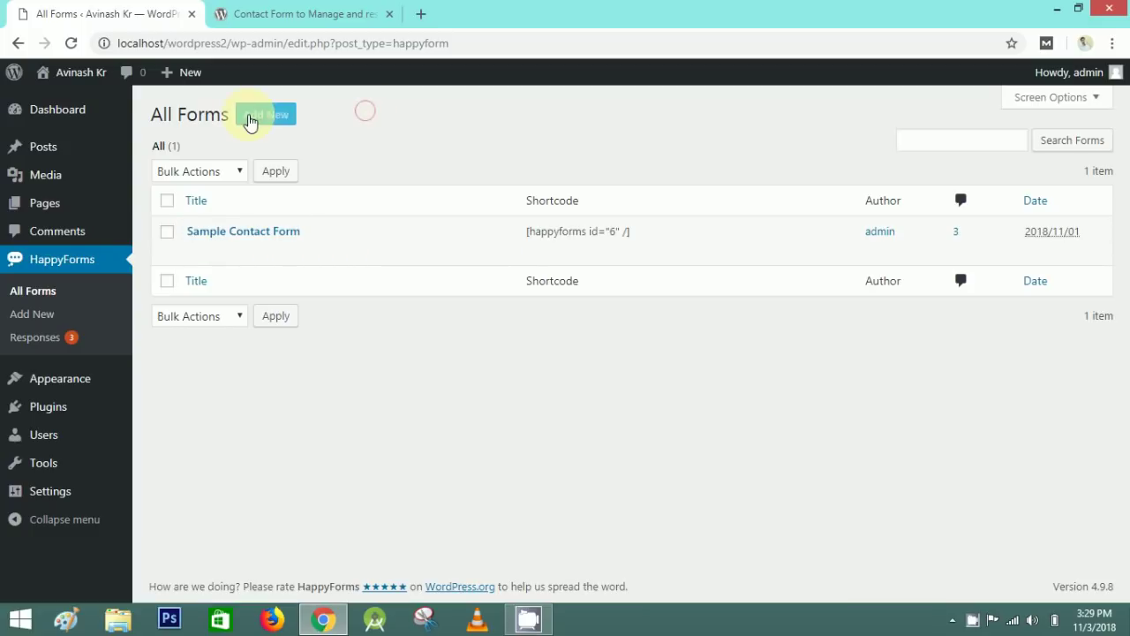
left_click(273, 122)
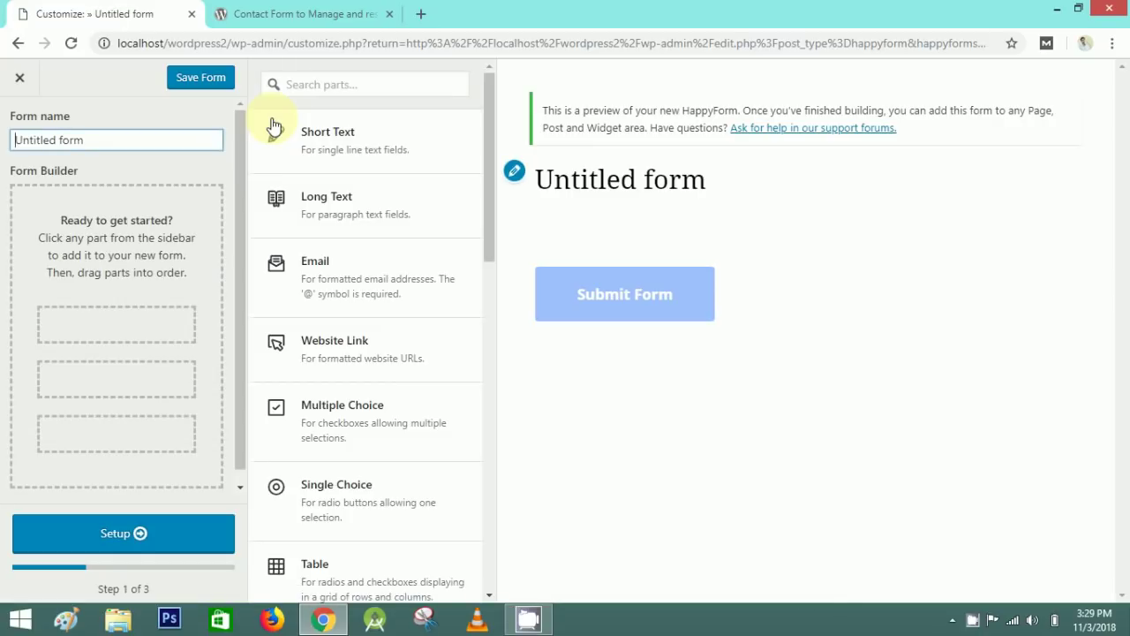
- Replace the default 'Untitled form' name with 'Get In Touch'
type("Get In To")
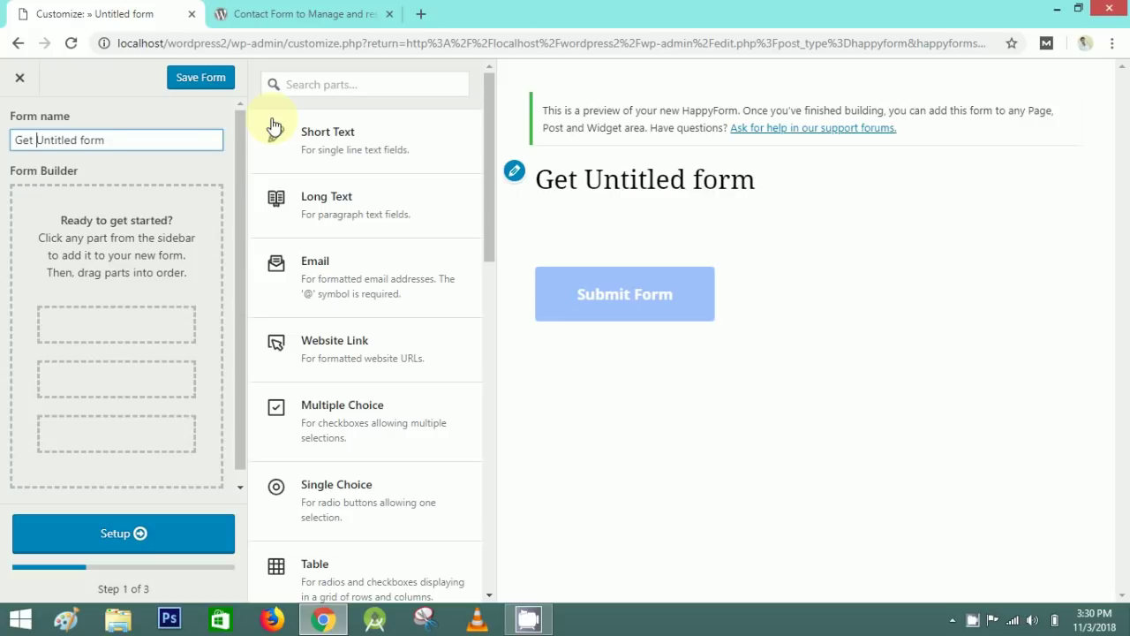
type("uch")
key("shift+End")
key("Delete")
left_click(166, 126)
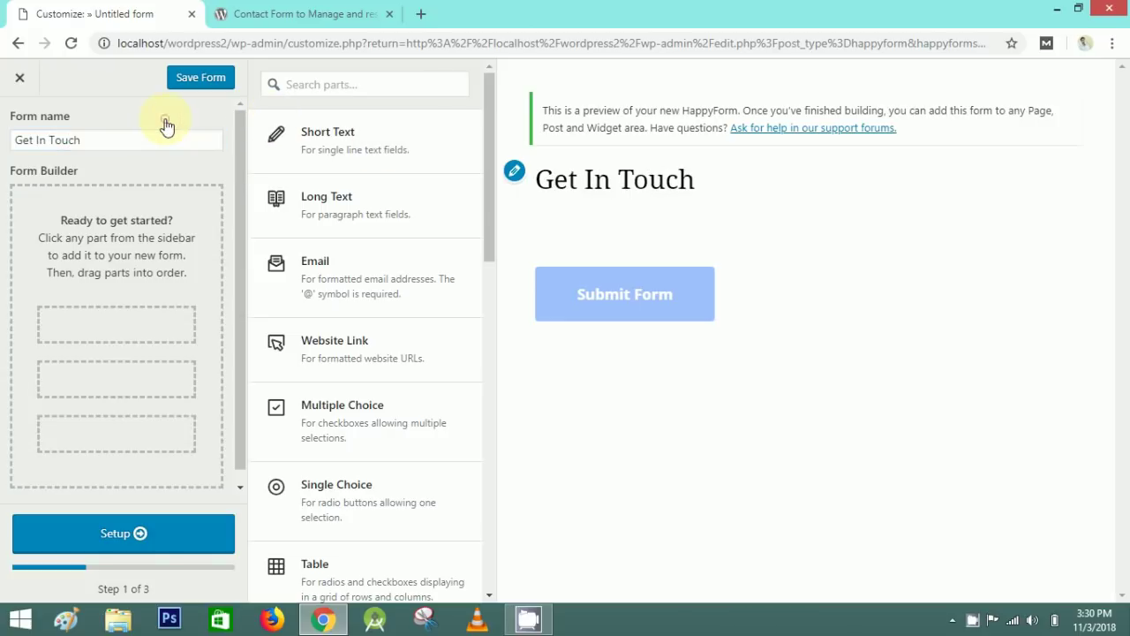
triple_click(598, 179)
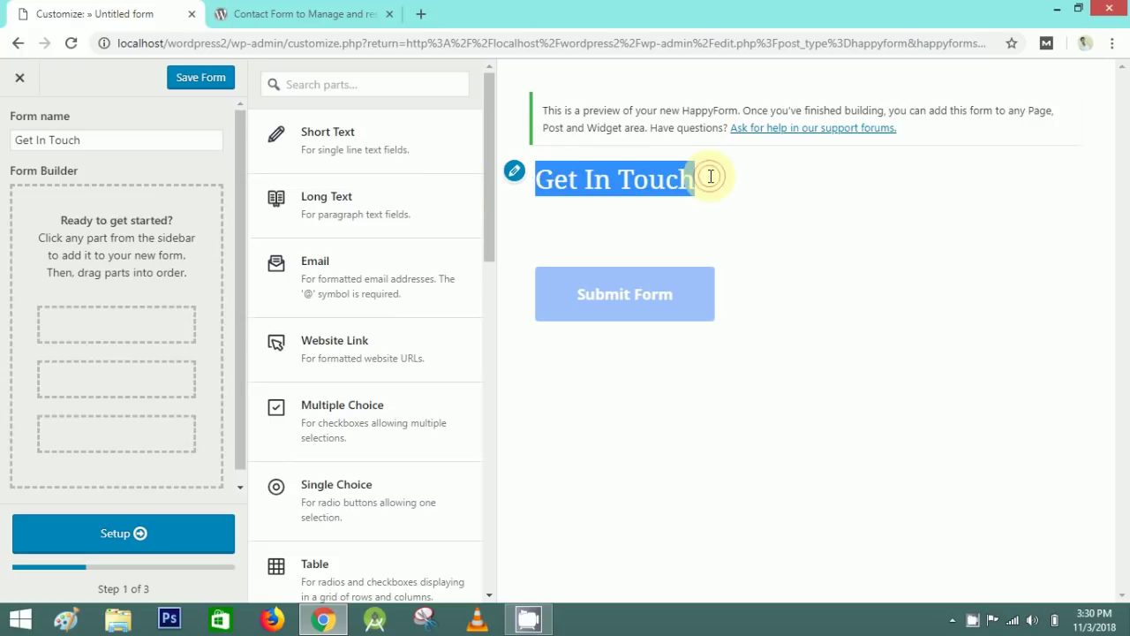
left_click(711, 176)
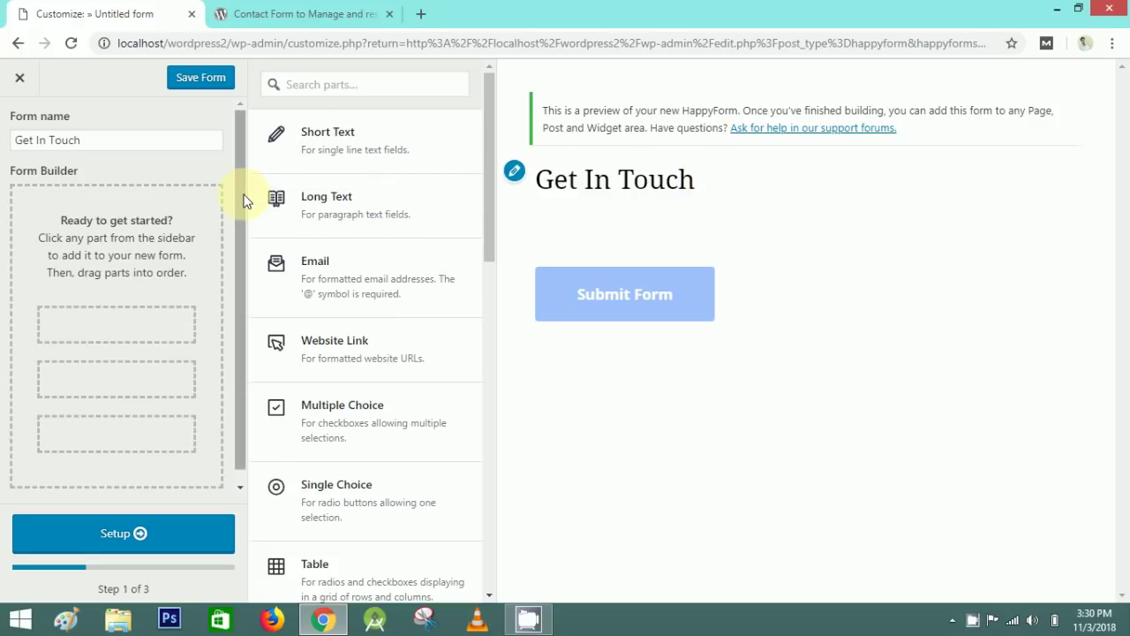
left_click_drag(491, 171, 479, 156)
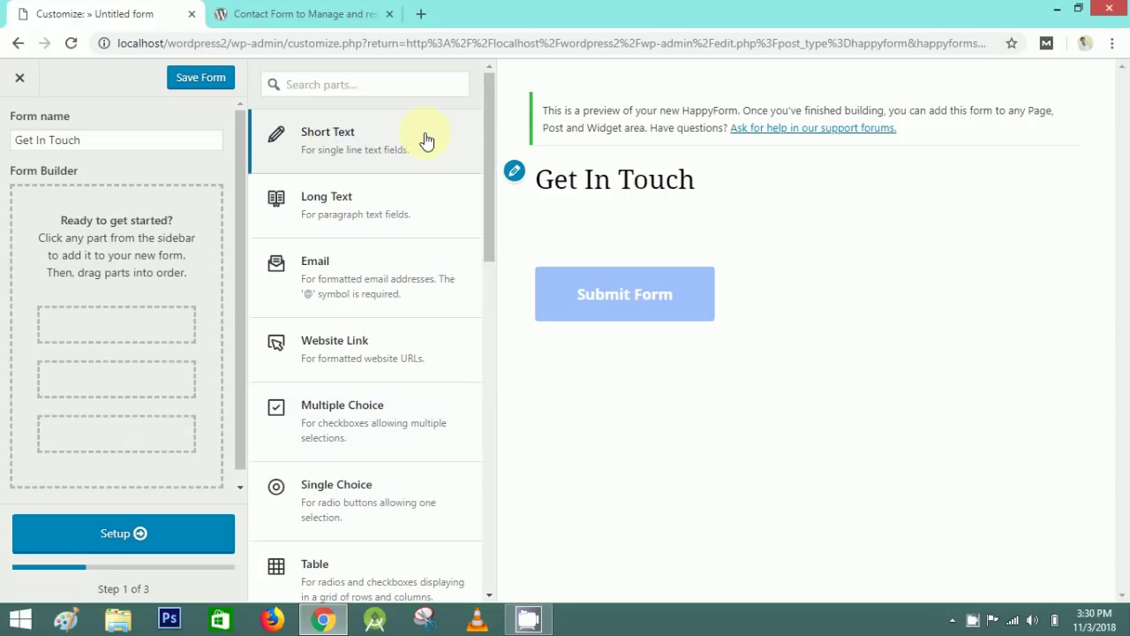
- Add a Short Text field and title it 'Your Name'
left_click(426, 141)
left_click(114, 257)
left_click_drag(114, 257, 20, 257)
type("Your B")
key("BackSpace")
type("Nam")
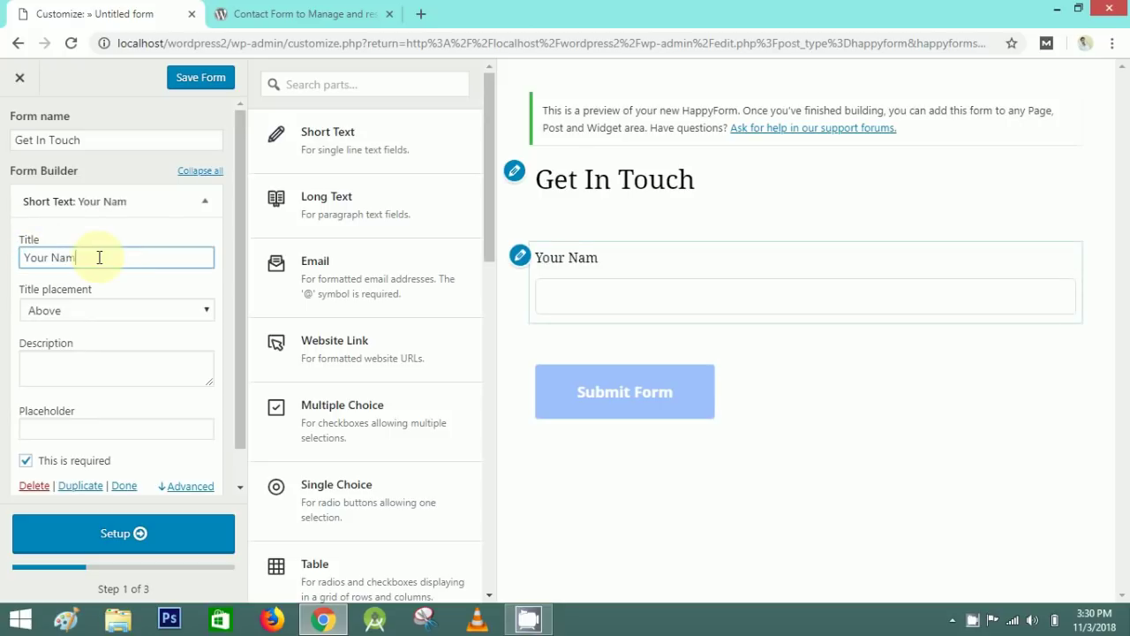
type("e")
triple_click(99, 257)
left_click(47, 222)
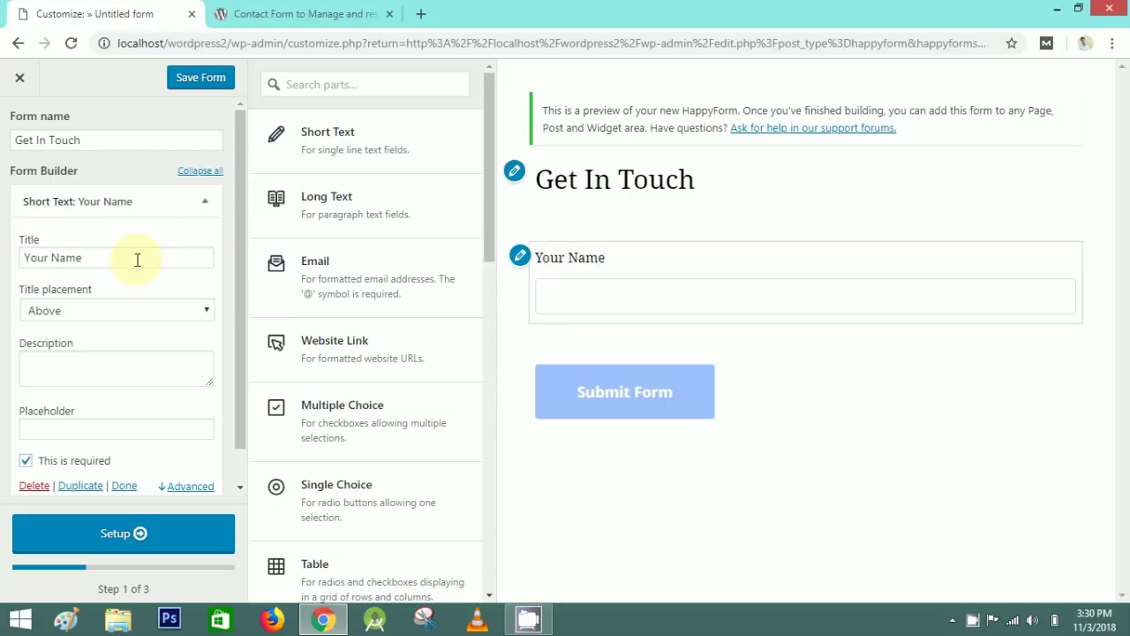
- Try the Below, Inside and Placeholder title placements, finally settling on Hidden
left_click(207, 310)
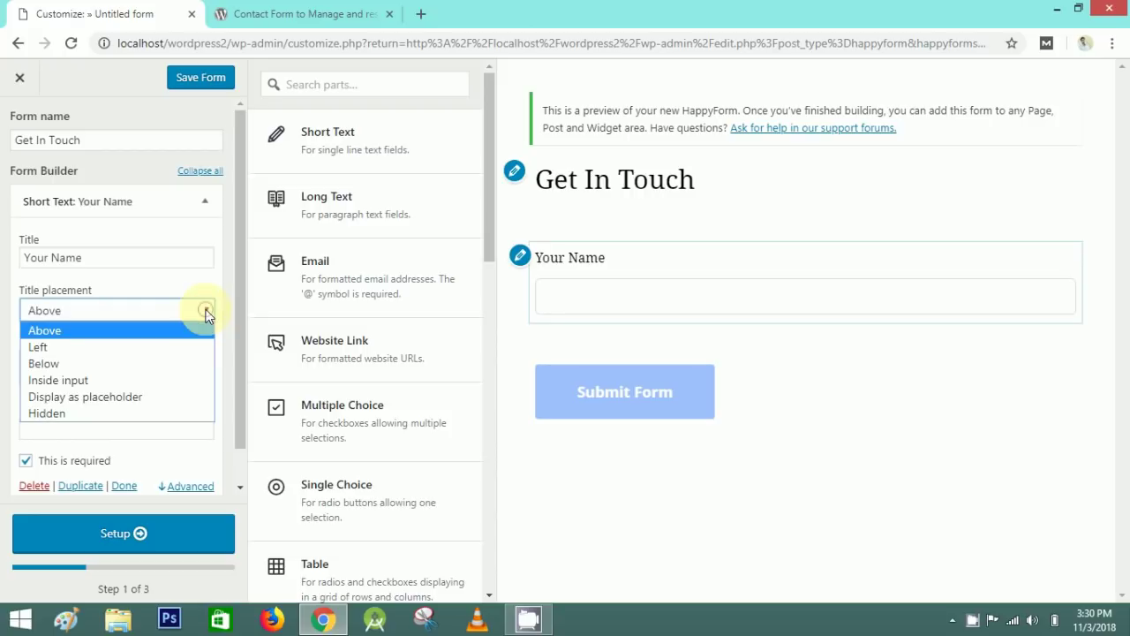
left_click(55, 363)
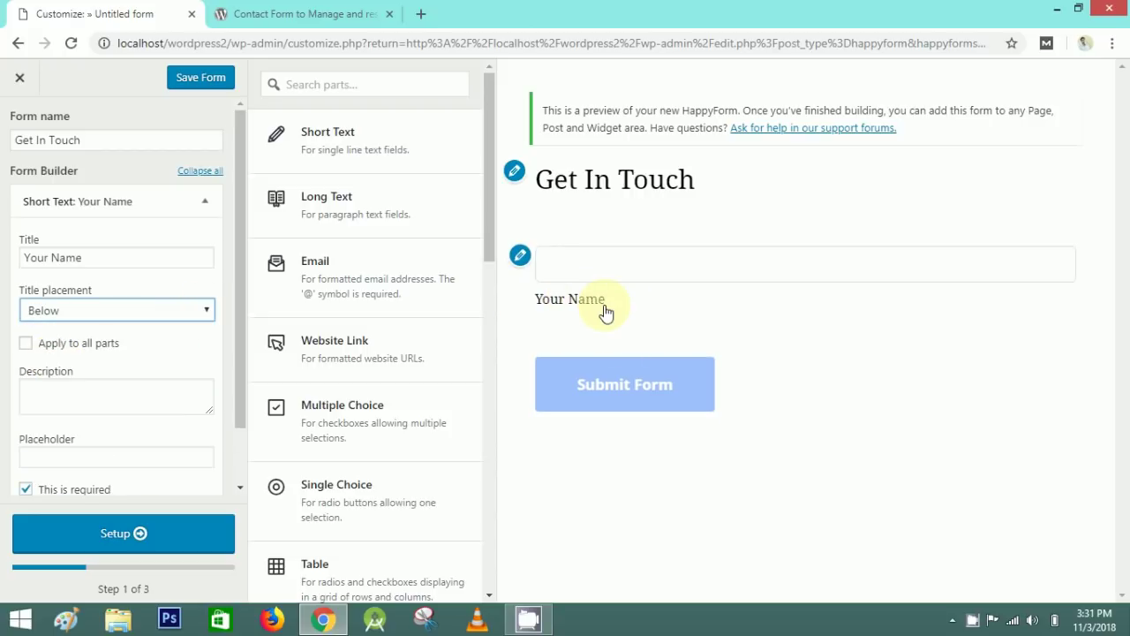
left_click(202, 310)
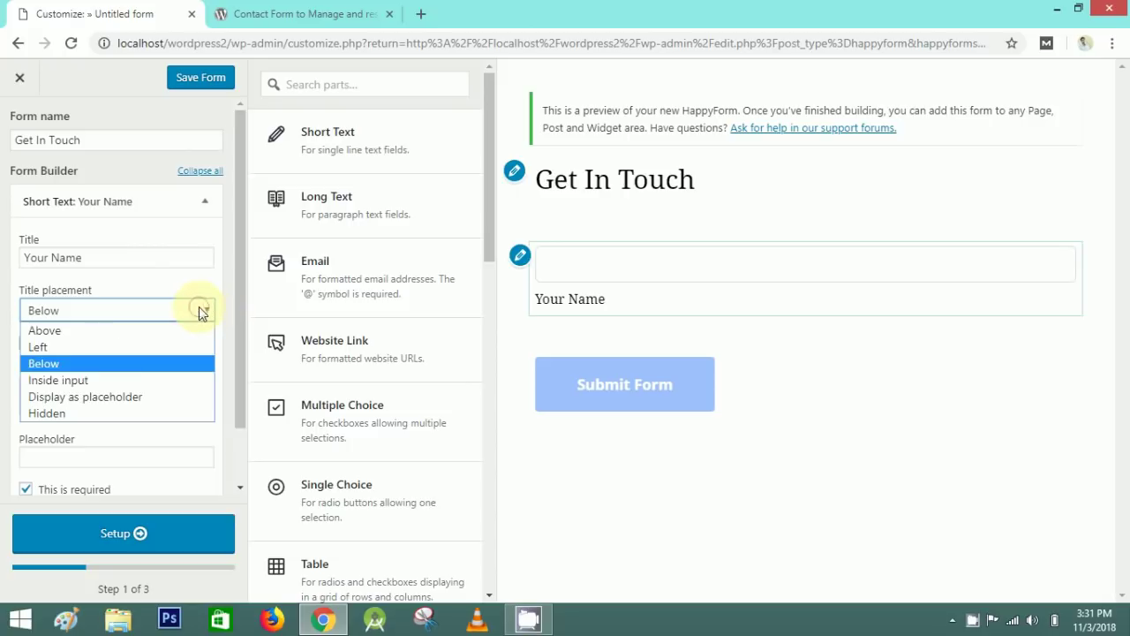
left_click(100, 389)
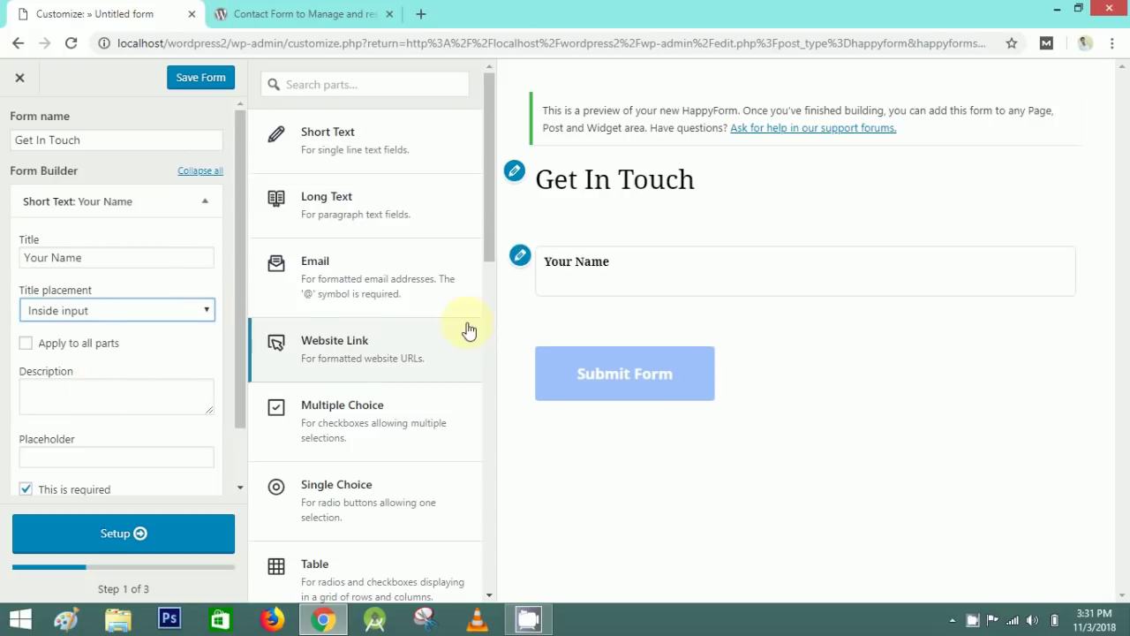
left_click(177, 314)
left_click(87, 404)
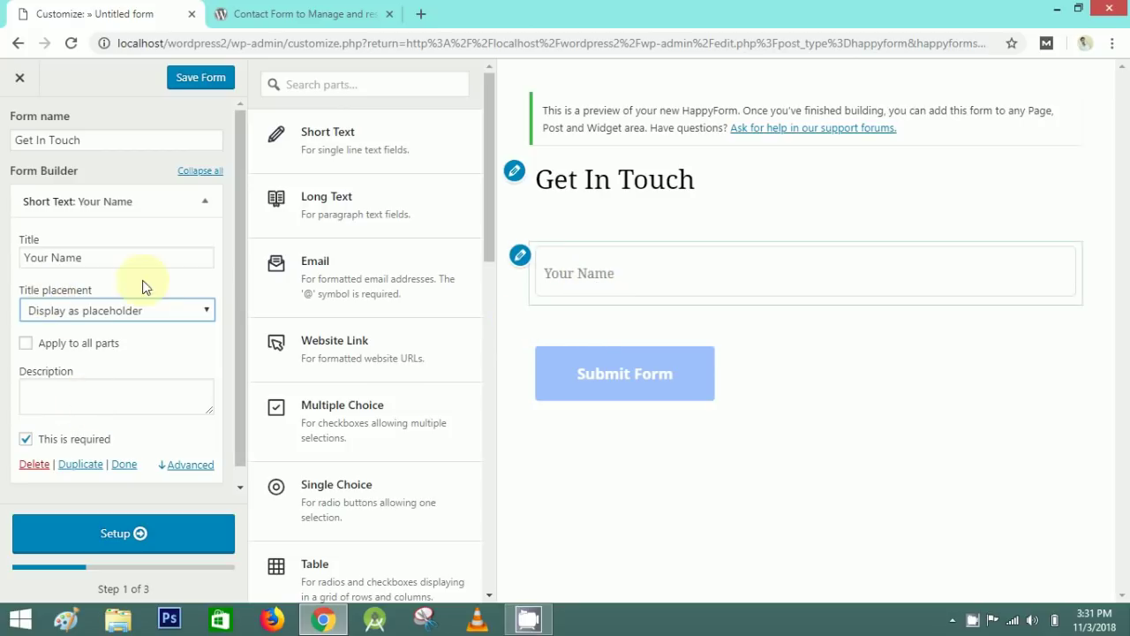
left_click(204, 313)
left_click(62, 411)
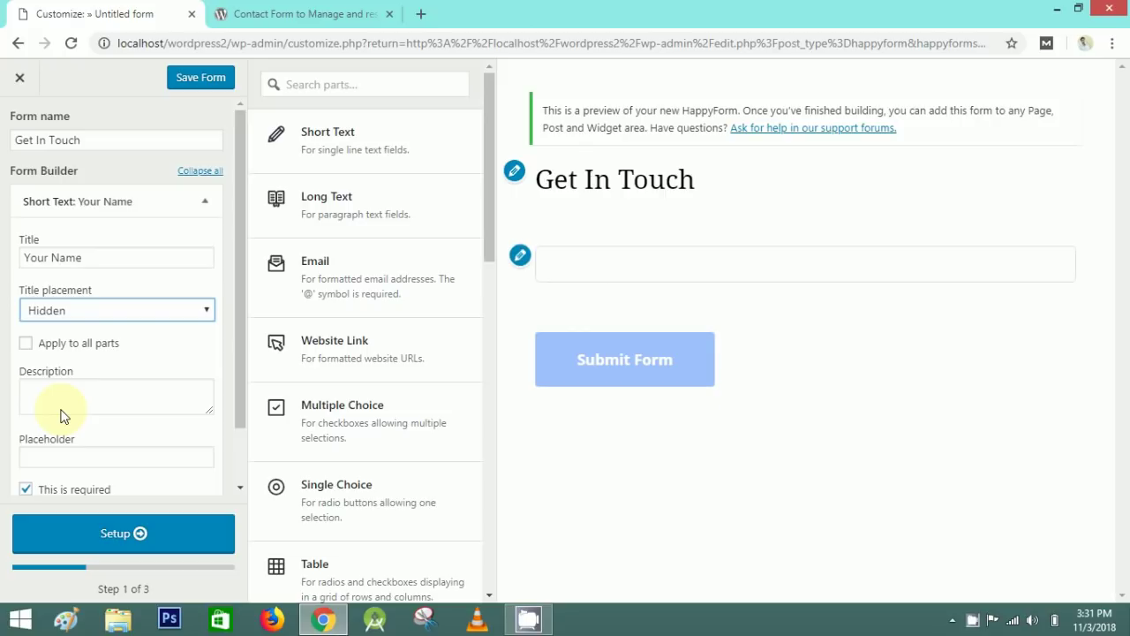
- Enter a trial description 'enter' for the Your Name field
scroll(236, 325, "down", 1)
left_click(82, 332)
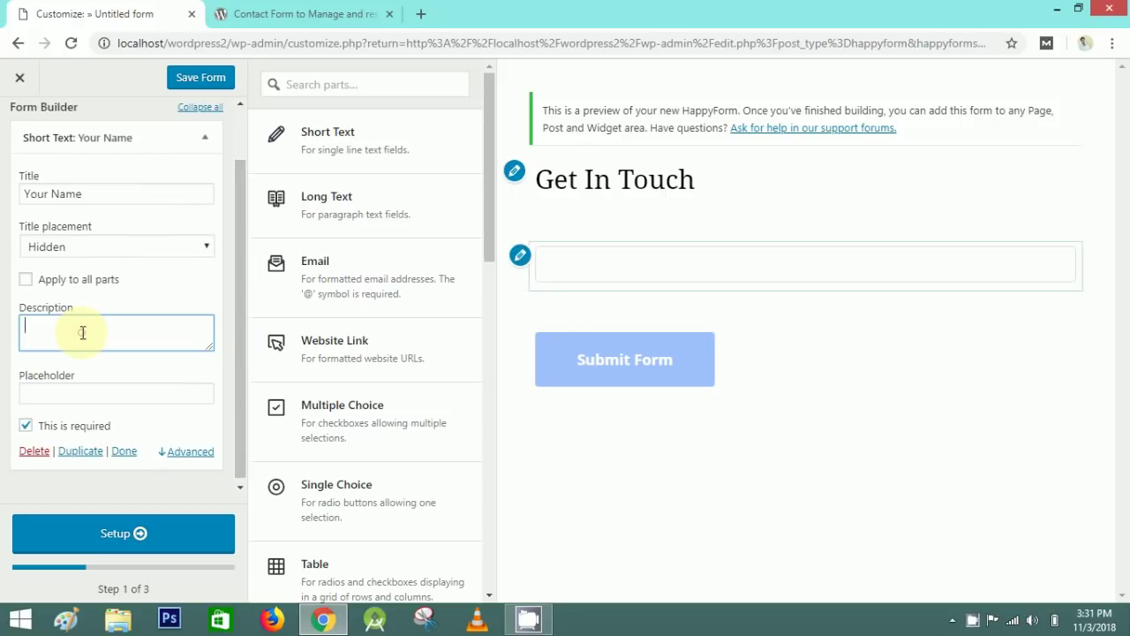
type("fdsjfhdsgjhdksg")
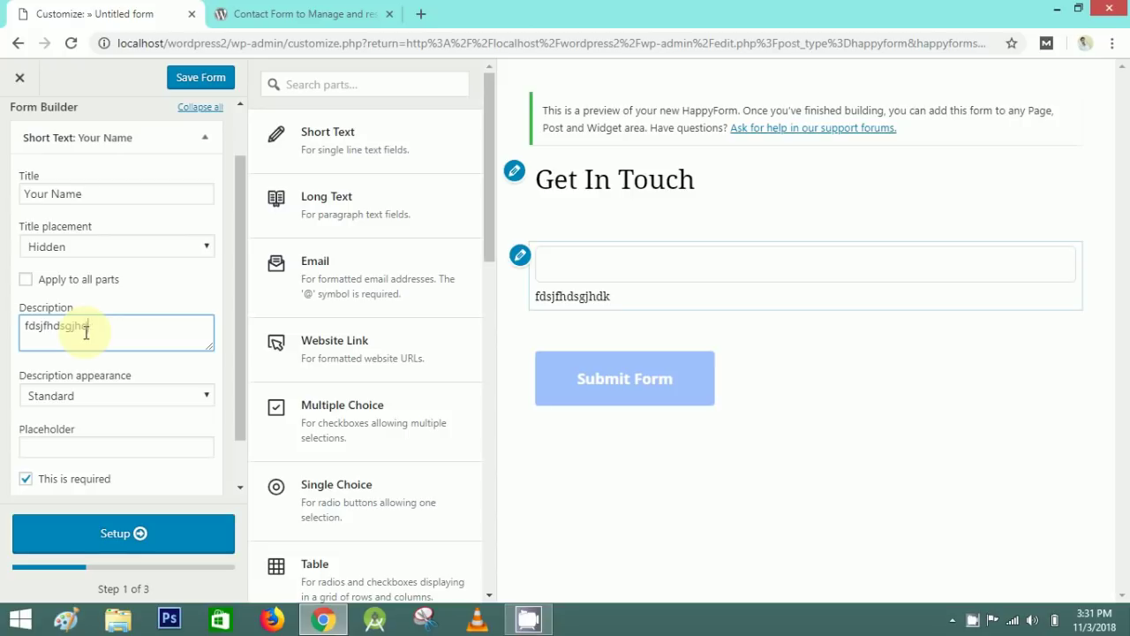
key("BackSpace")
type("ebter")
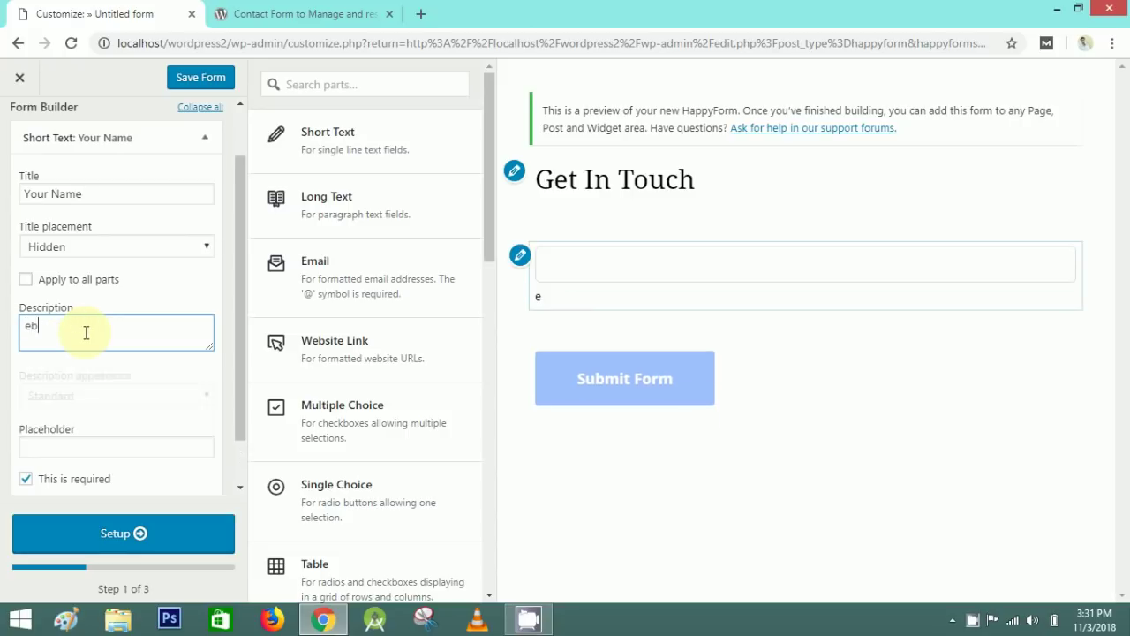
key("BackSpace")
key("BackSpace")
type("enter your full name")
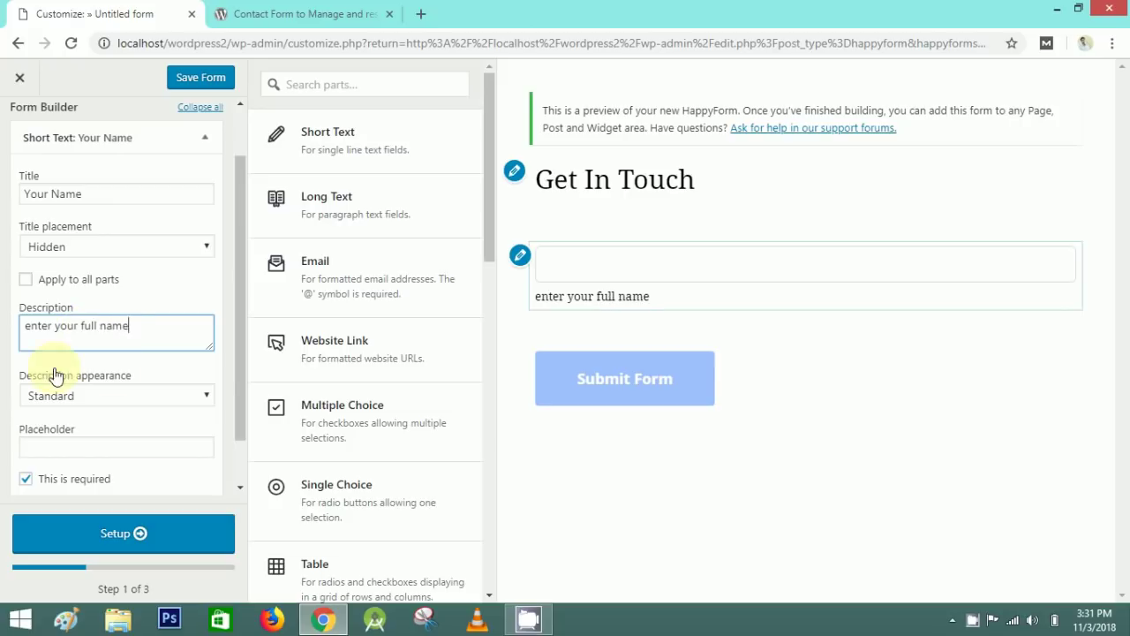
left_click(56, 372)
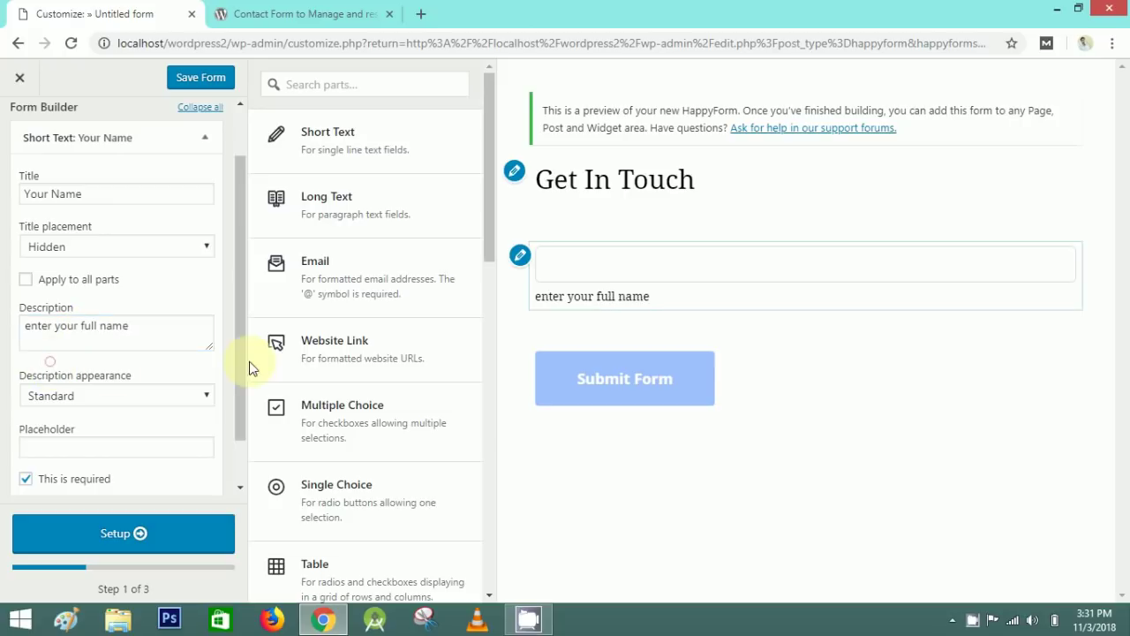
- Cycle the description display through focus-only and tooltip, returning to standard
left_click(201, 396)
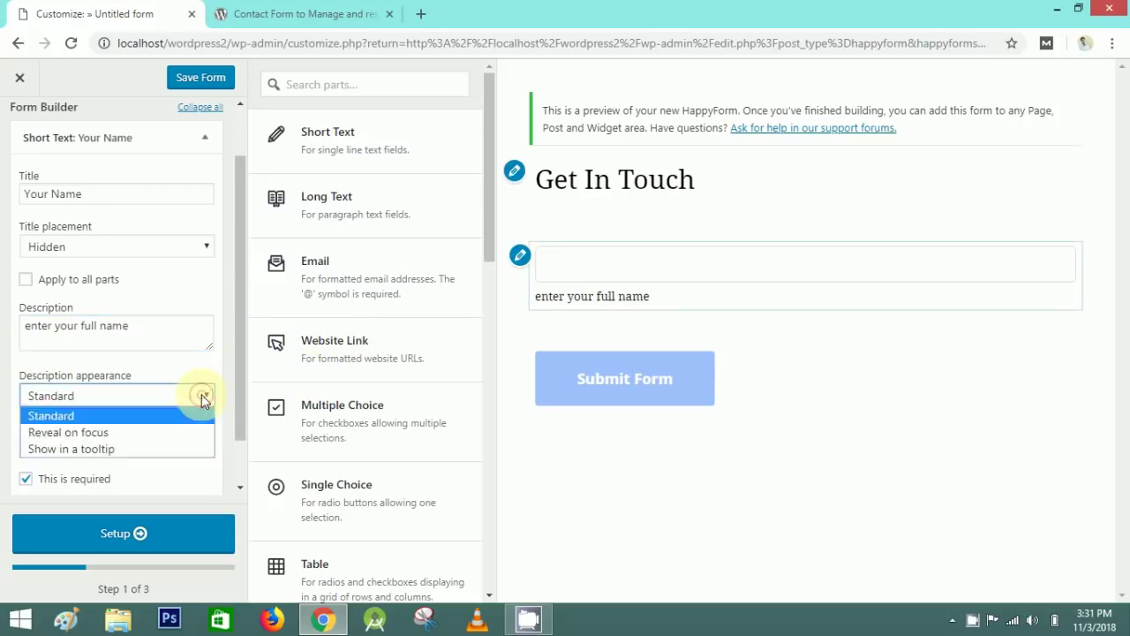
left_click(104, 432)
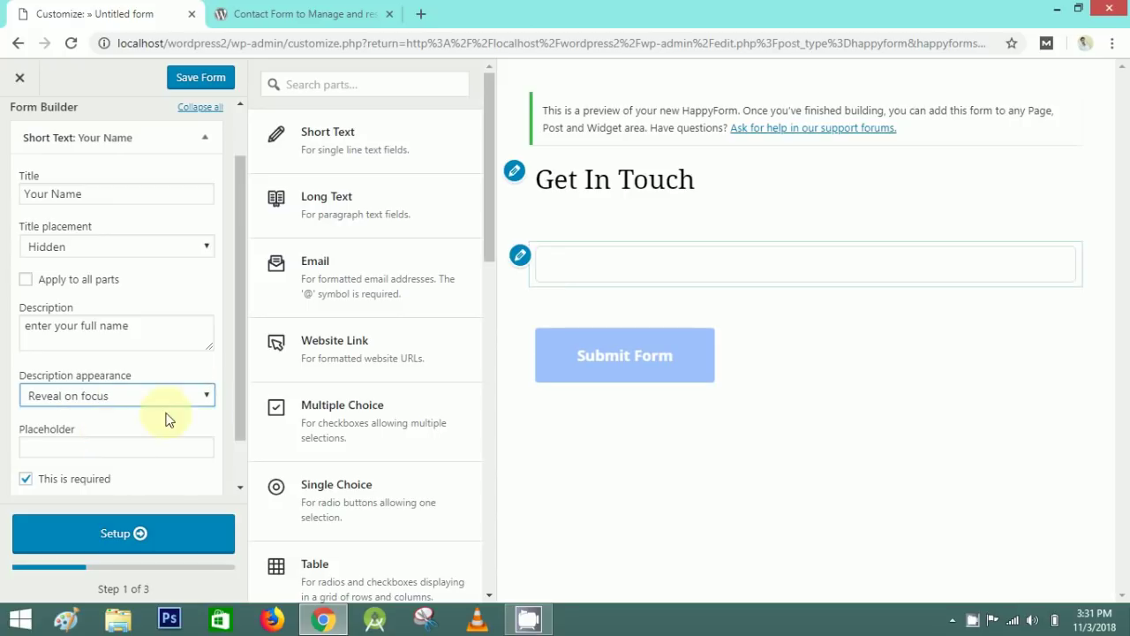
left_click(203, 400)
left_click(100, 449)
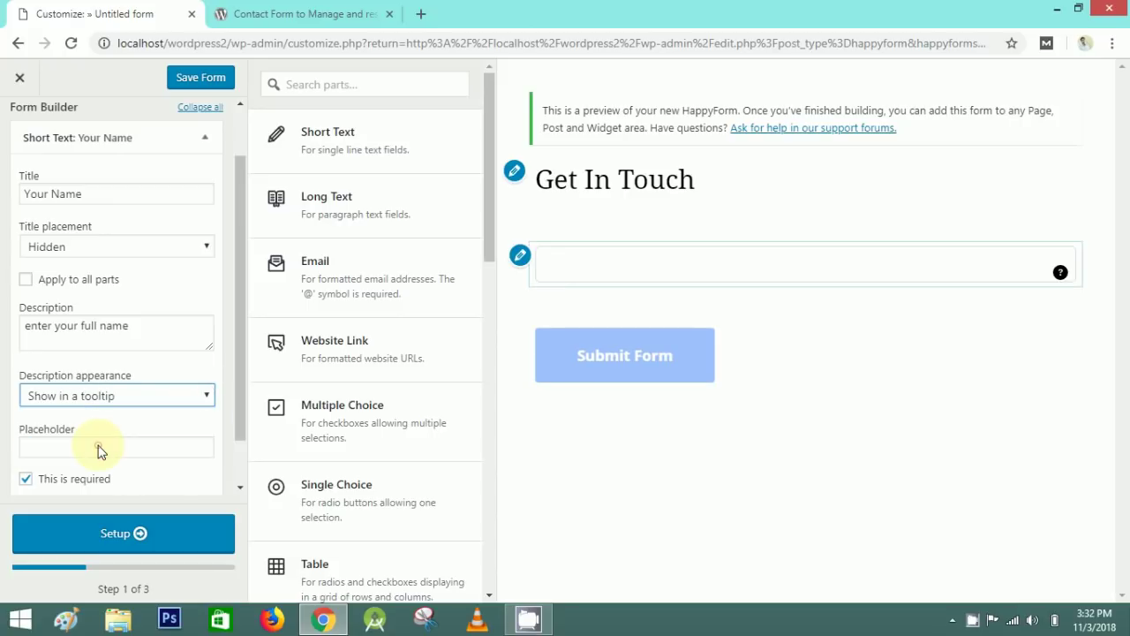
mouse_move(1066, 272)
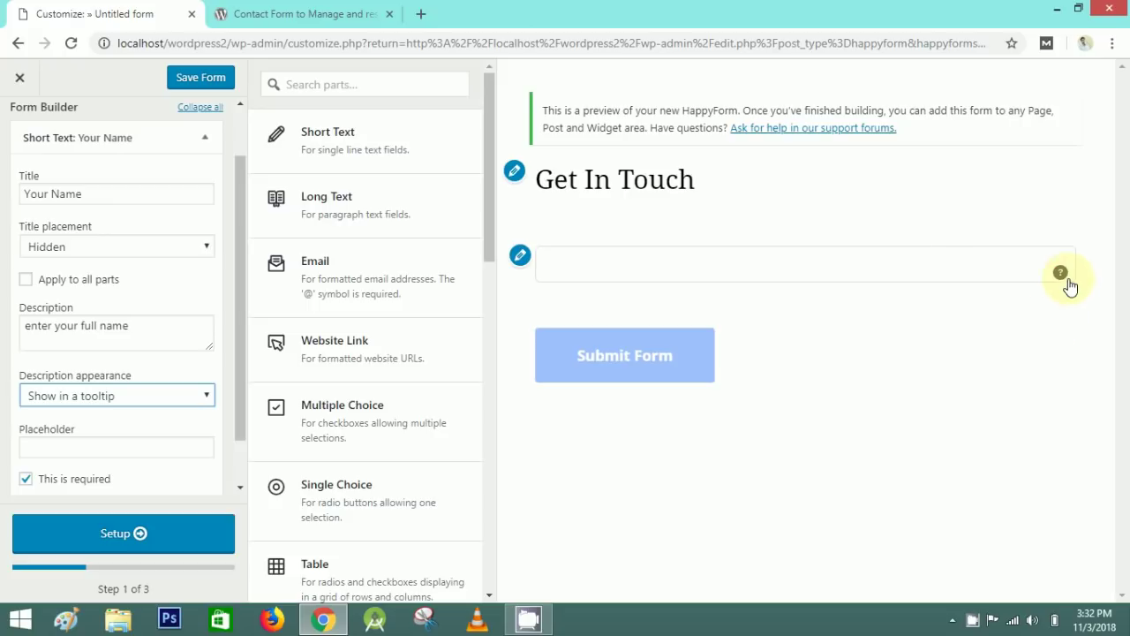
left_click(202, 397)
left_click(57, 413)
- Delete the description, set the placeholder to 'Your Name', and keep the field required
left_click_drag(148, 323, 5, 319)
key("BackSpace")
left_click(91, 393)
type("Your Name")
left_click(32, 360)
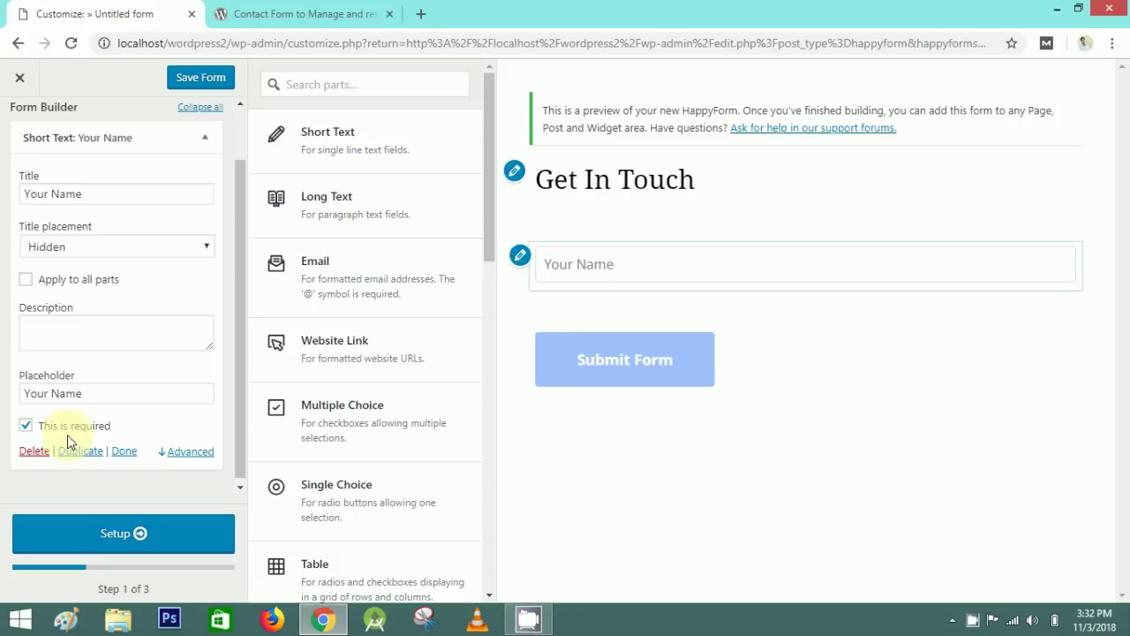
left_click(26, 428)
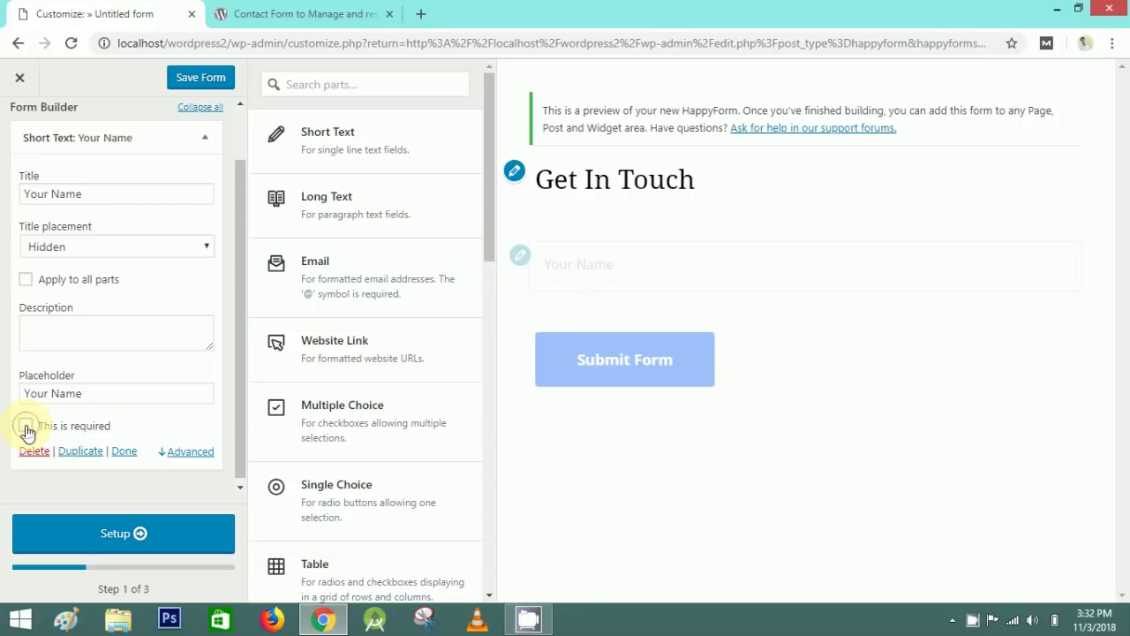
left_click(27, 427)
left_click(201, 139)
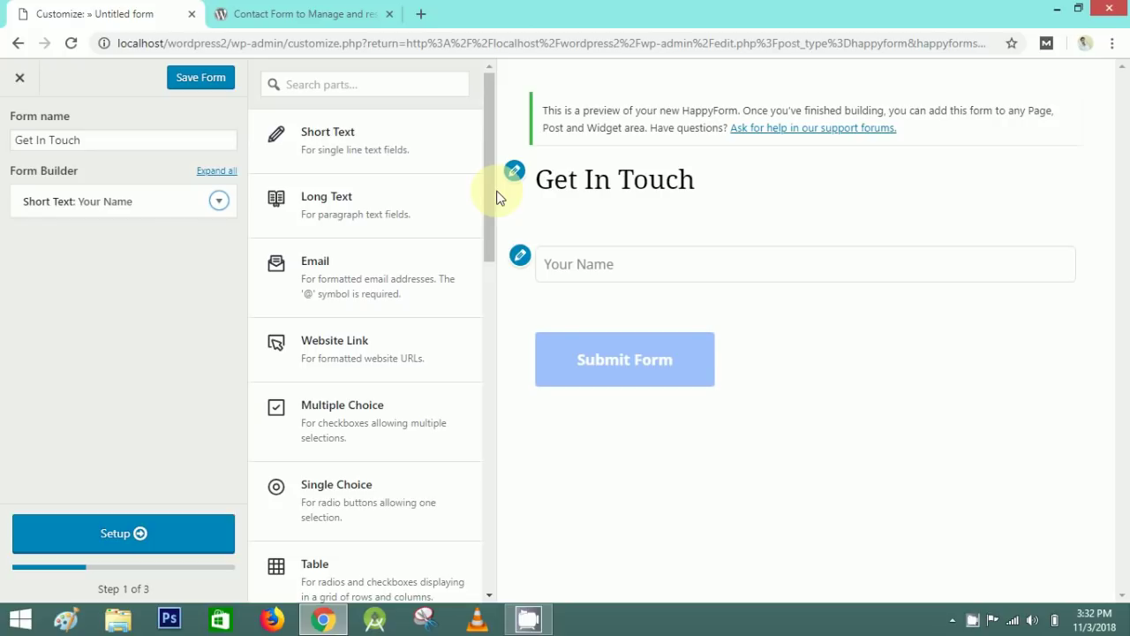
- Add an Email field and retitle it 'Your Email'
left_click(309, 285)
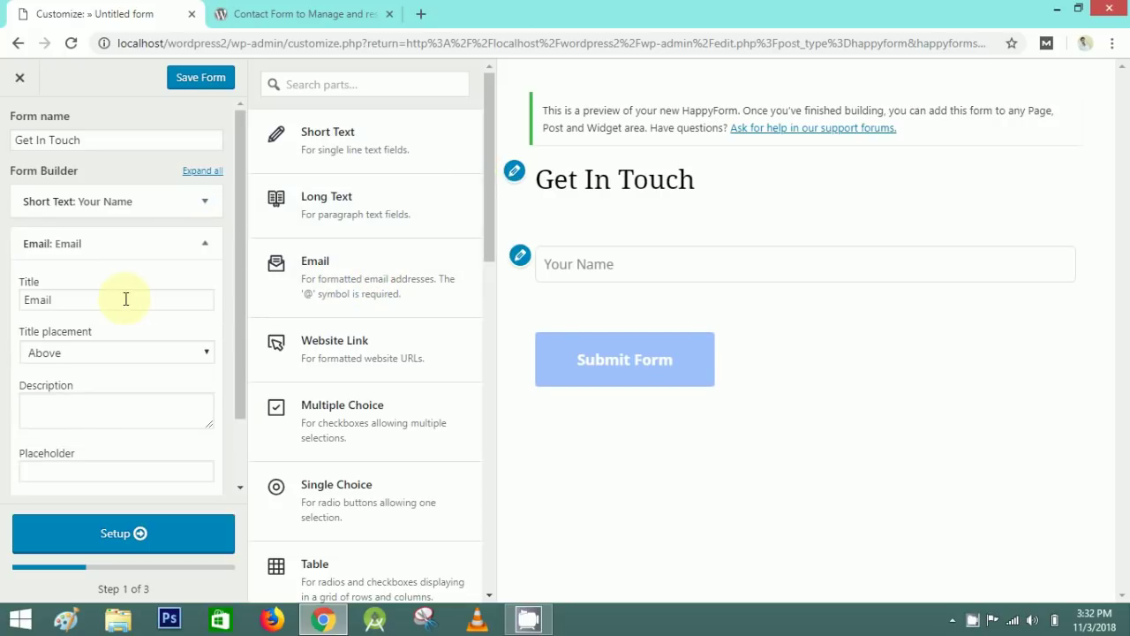
left_click_drag(125, 301, 23, 301)
type("Your")
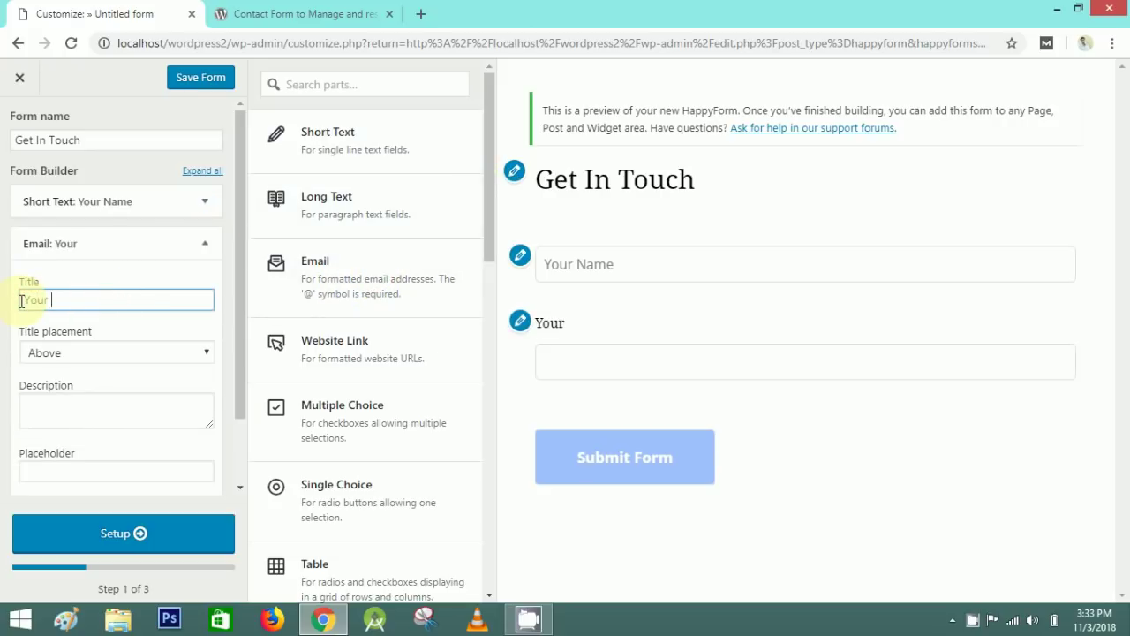
left_click_drag(112, 302, 5, 302)
key("ctrl+c")
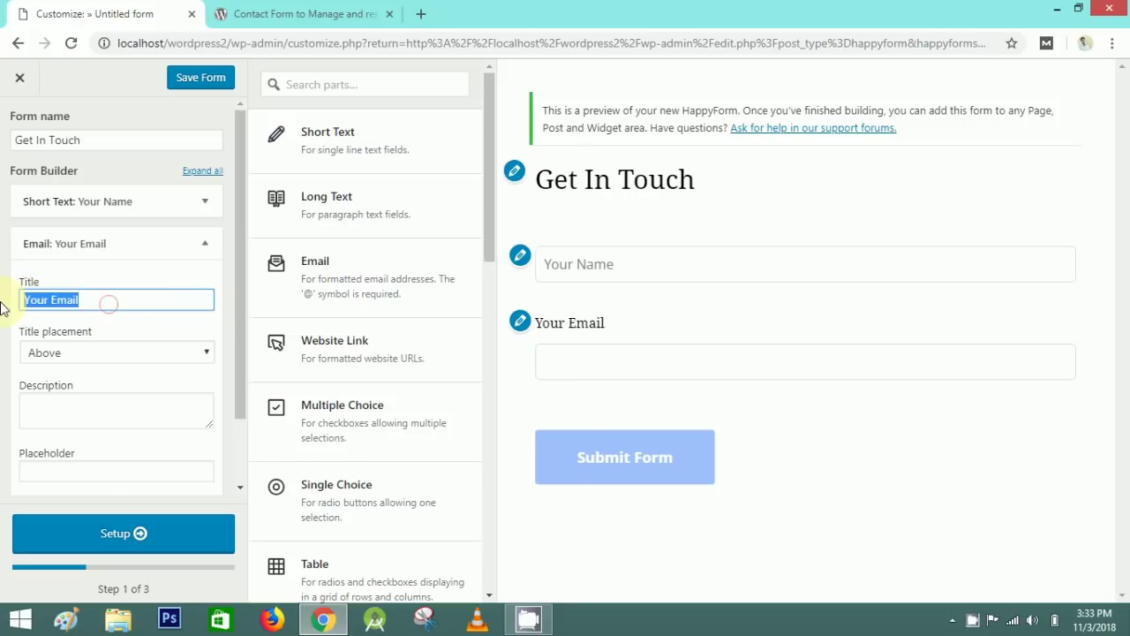
left_click(9, 292)
- Hide the email title, set its placeholder to 'Your Email', and keep it required
left_click(50, 346)
left_click(59, 453)
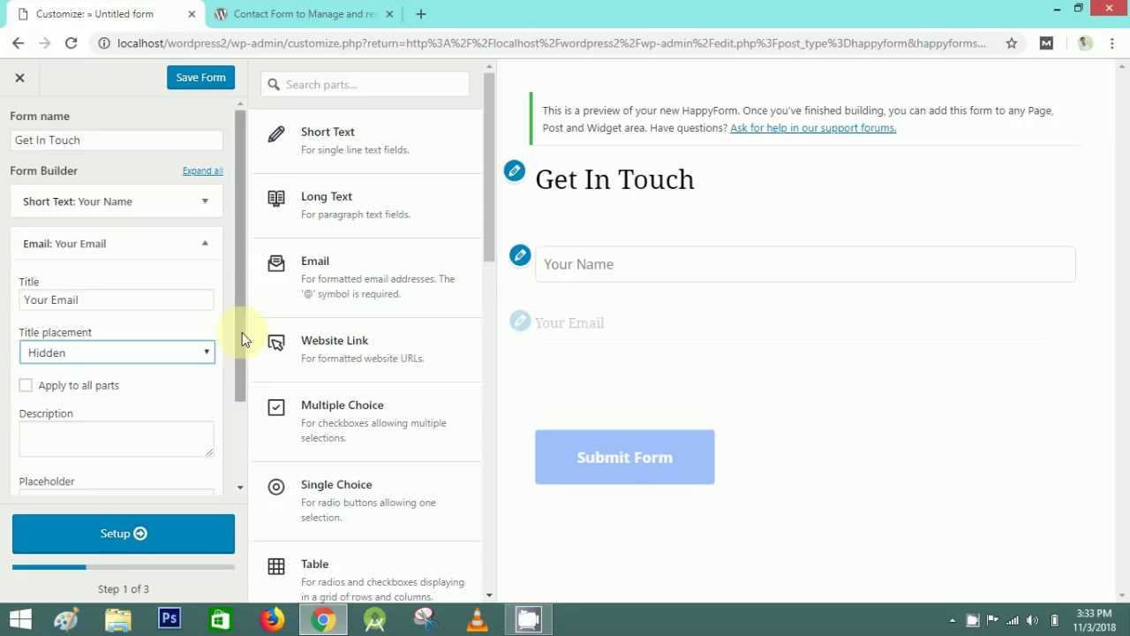
left_click_drag(245, 333, 245, 403)
left_click(52, 400)
key("ctrl+v")
left_click(13, 399)
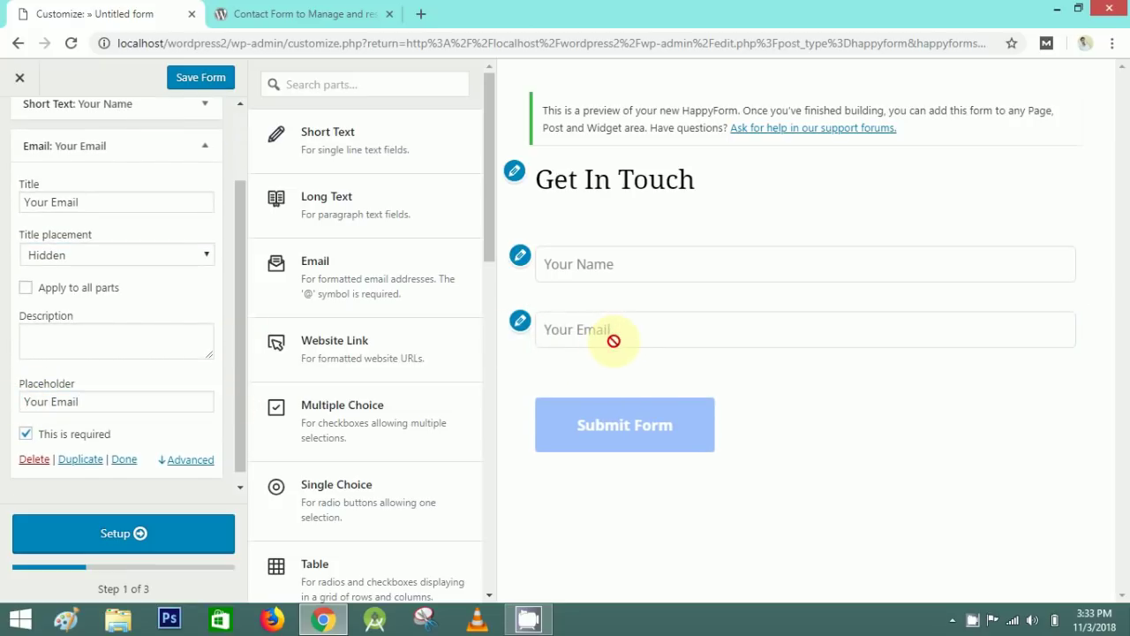
scroll(242, 383, "down", 1)
left_click(28, 425)
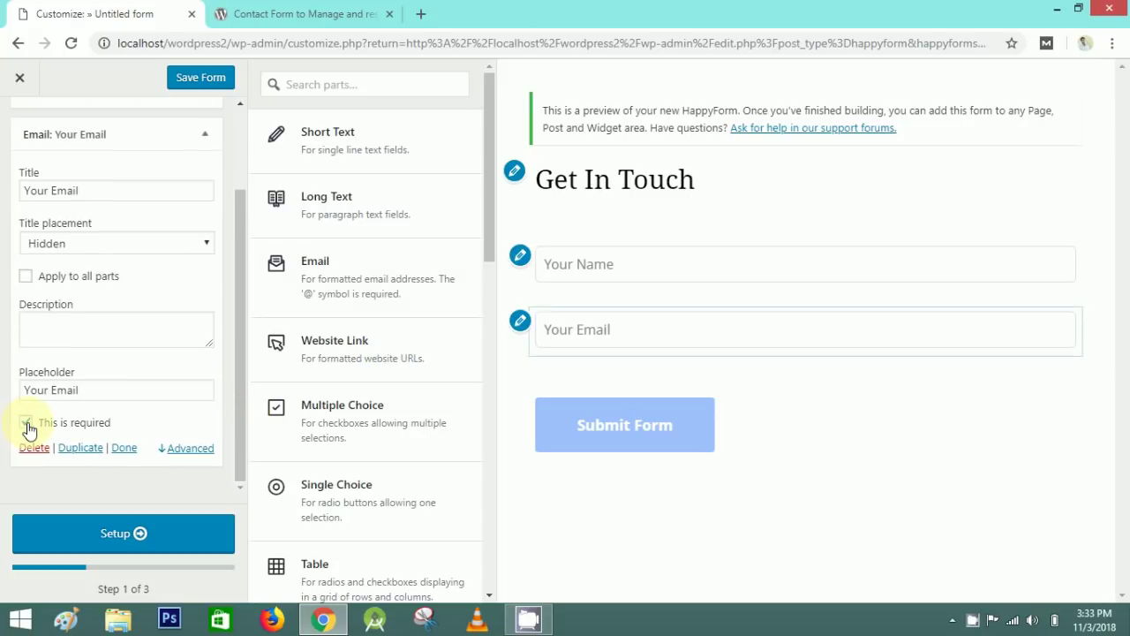
left_click(25, 422)
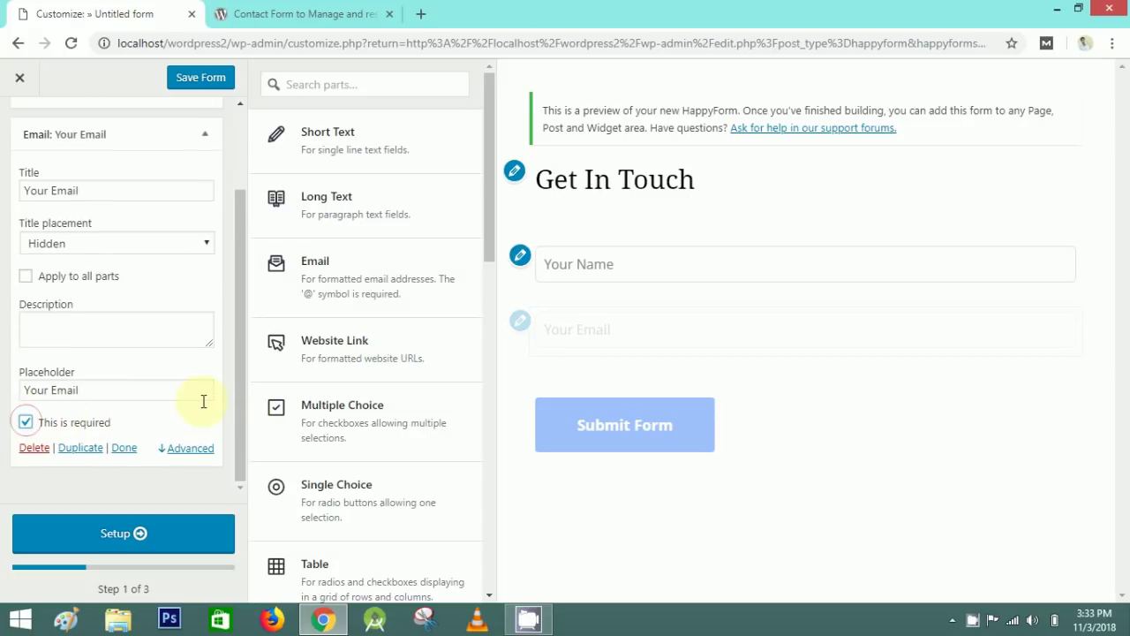
left_click(210, 136)
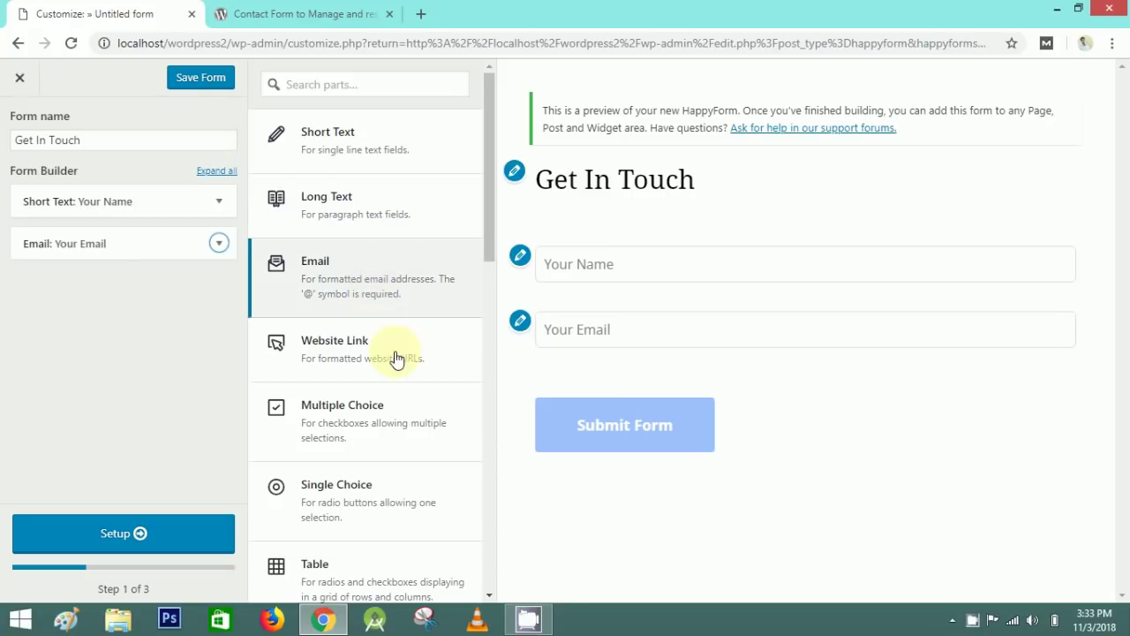
left_click(487, 328)
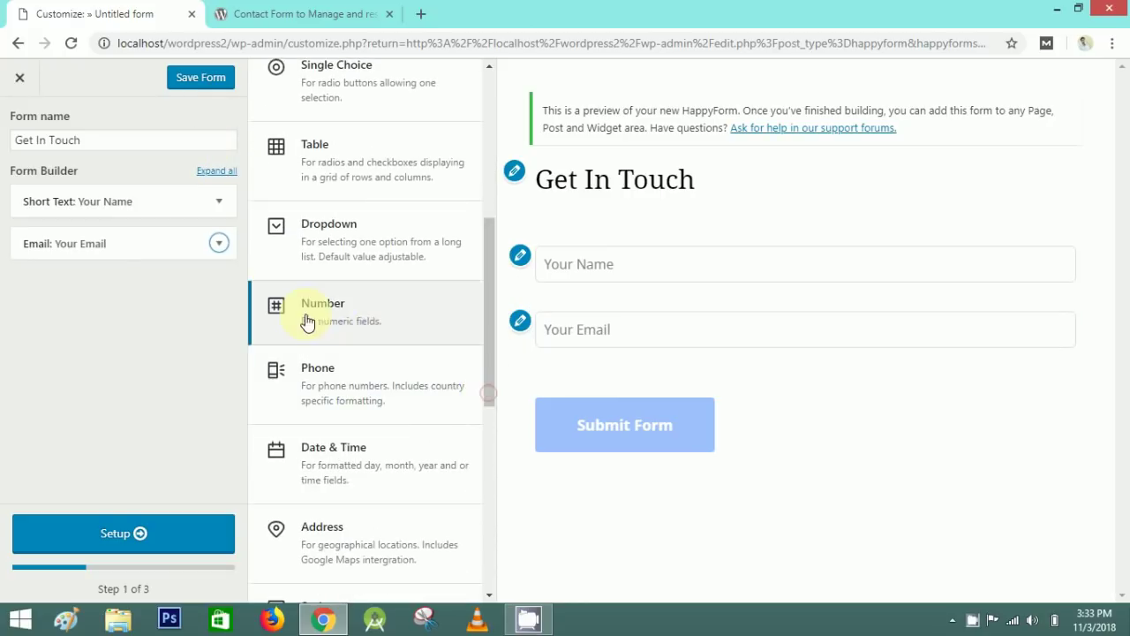
- Add a Phone field titled 'Phone No.'
left_click(400, 391)
left_click(112, 343)
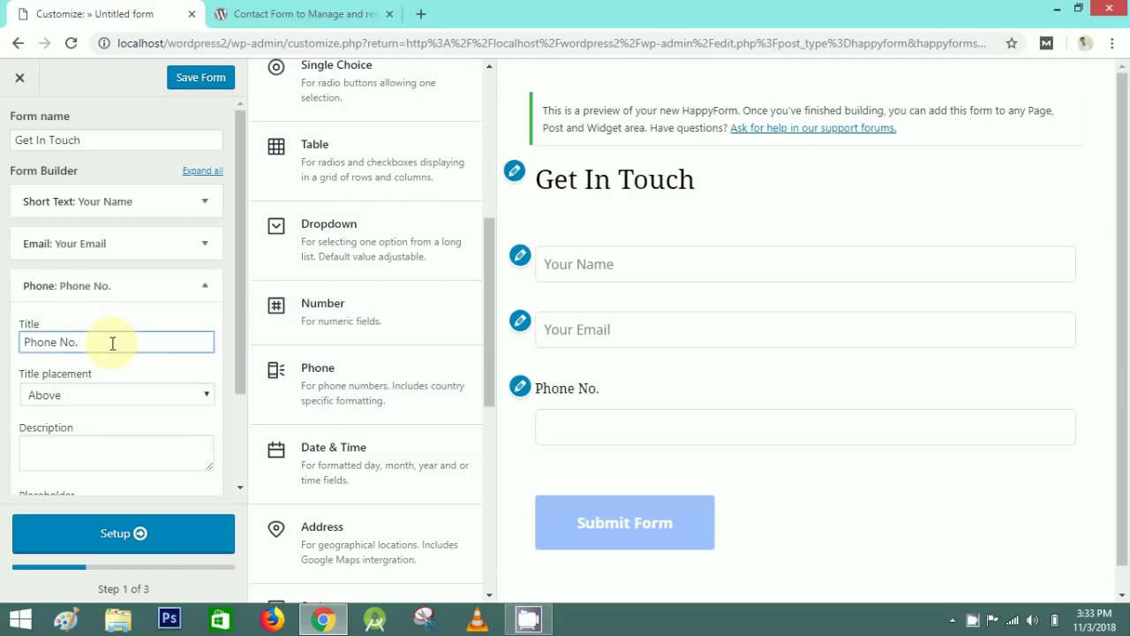
key("ctrl+a")
key("ctrl+c")
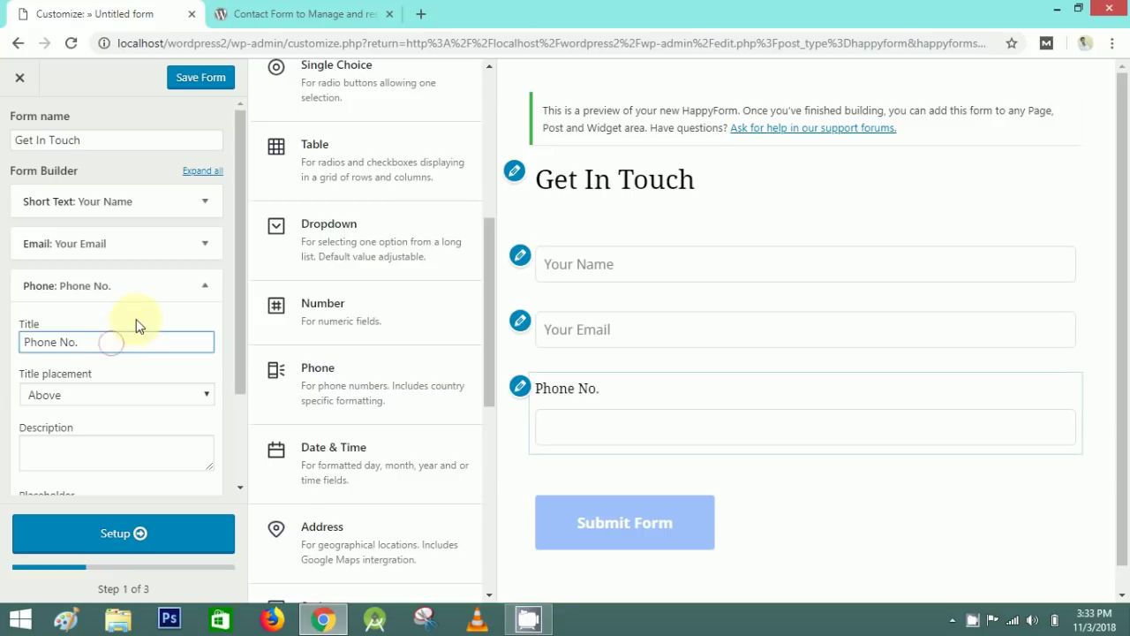
- Hide the phone field's title and set its placeholder to 'Phone No.'
left_click(83, 395)
left_click(52, 497)
scroll(220, 353, "down", 2)
left_click(71, 436)
key("ctrl+v")
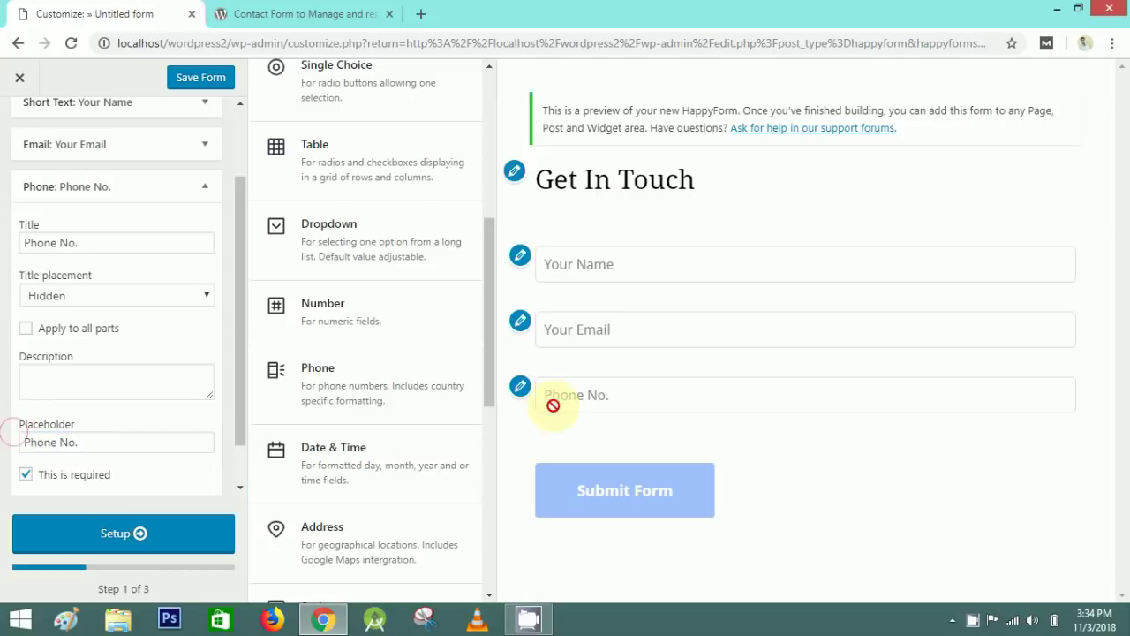
left_click(204, 188)
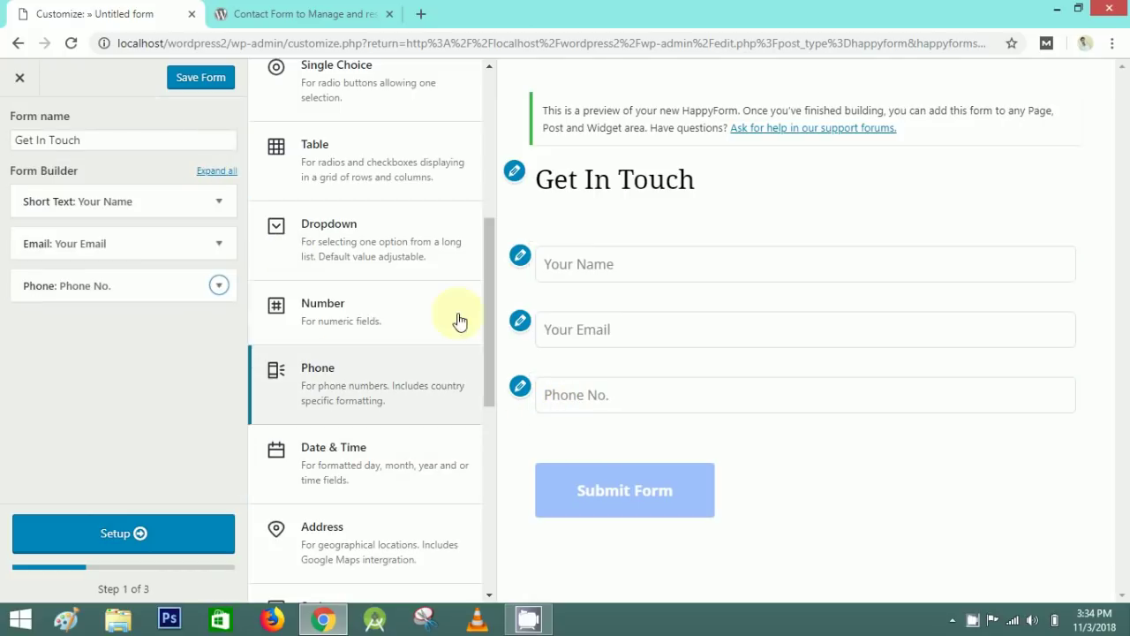
left_click_drag(492, 303, 491, 375)
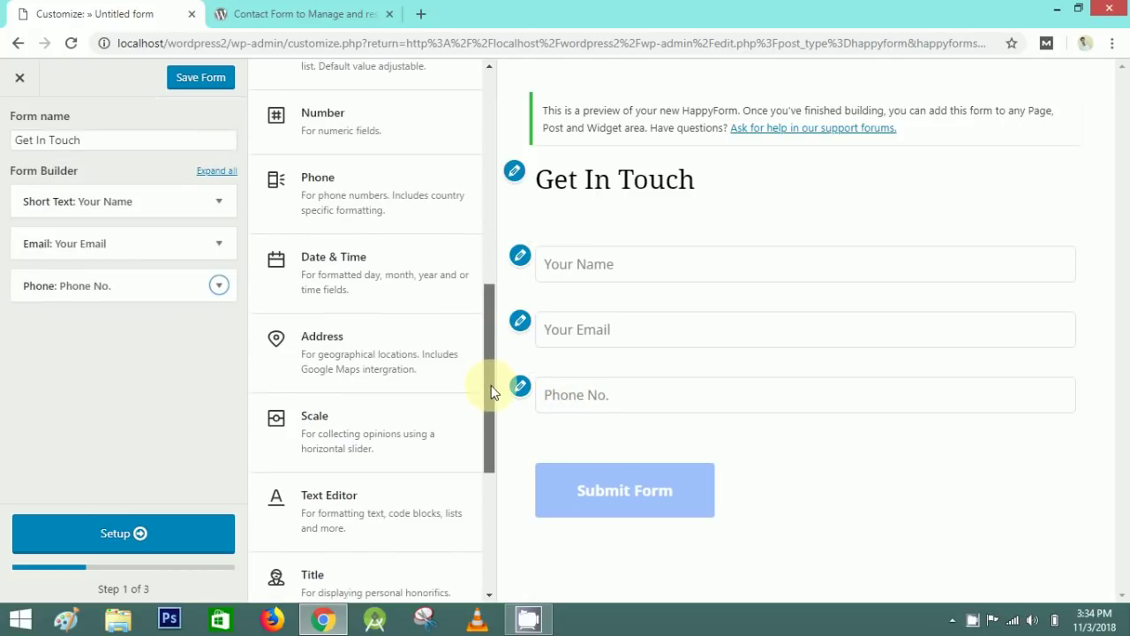
scroll(488, 383, "down", 1)
left_click_drag(483, 383, 487, 275)
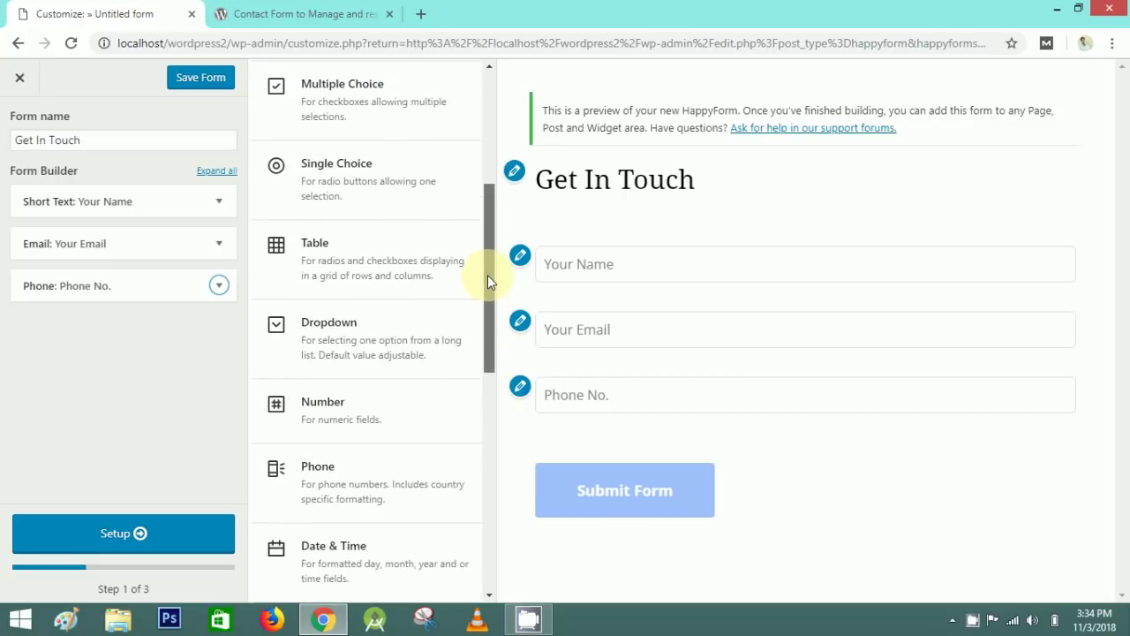
- Add a Dropdown field titled 'Select One' with its title placement Hidden
left_click(389, 342)
scroll(242, 321, "down", 1)
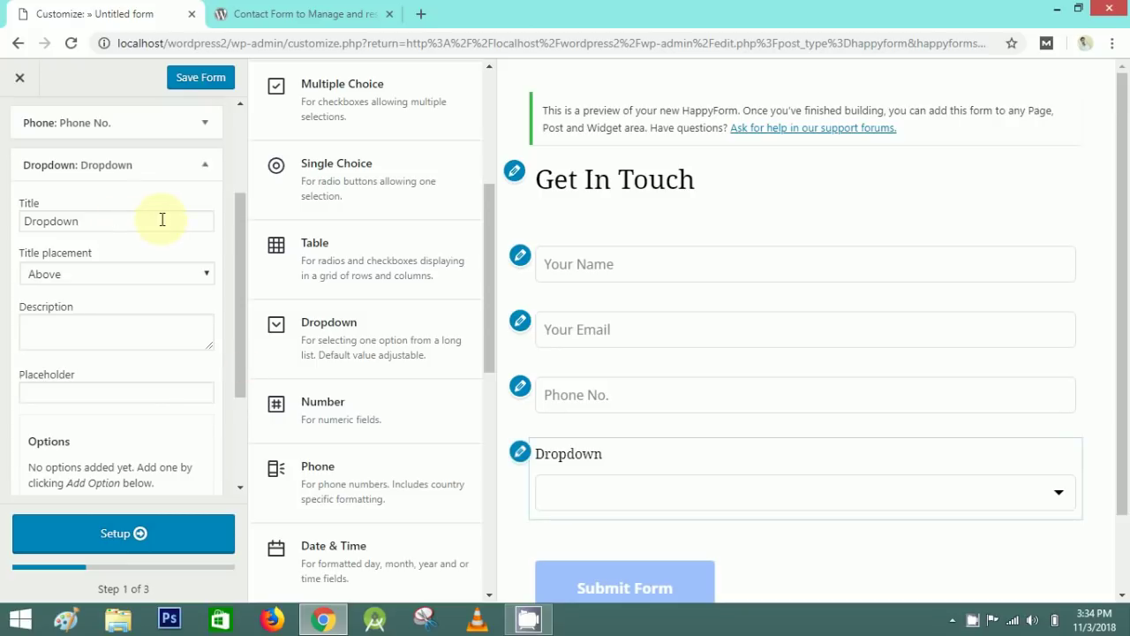
left_click_drag(161, 224, 2, 227)
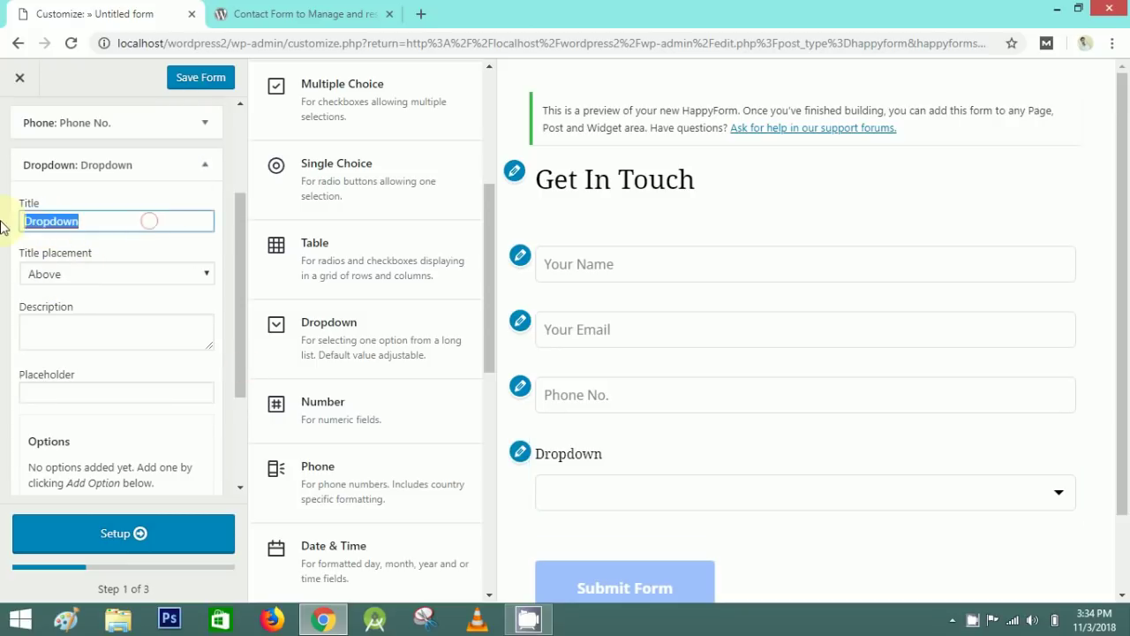
type("Select One")
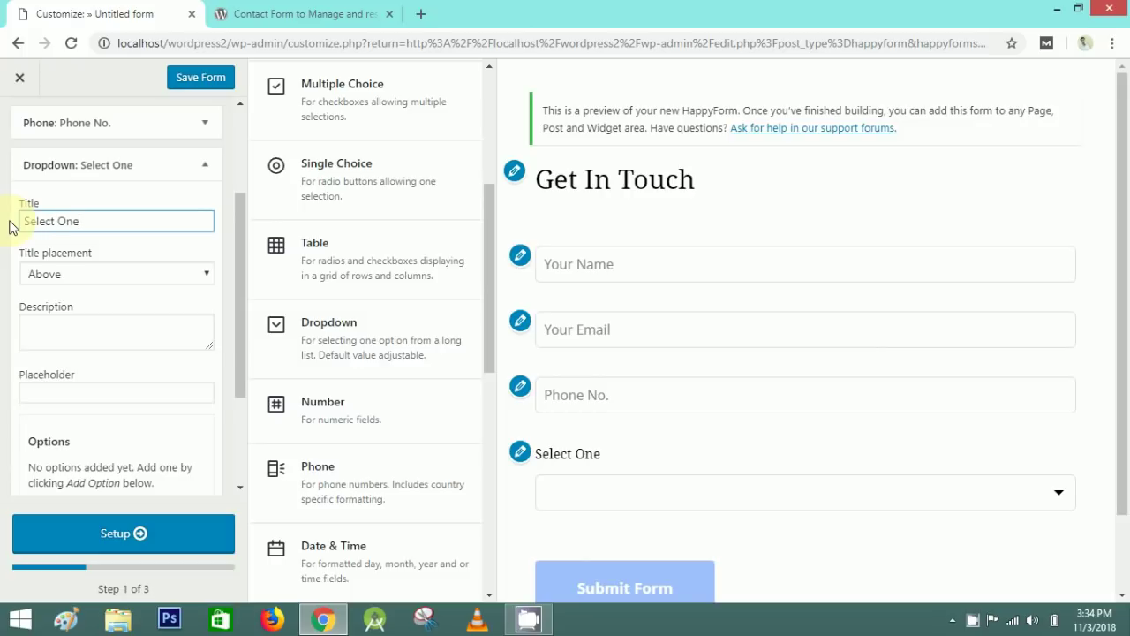
triple_click(90, 223)
key("ctrl+c")
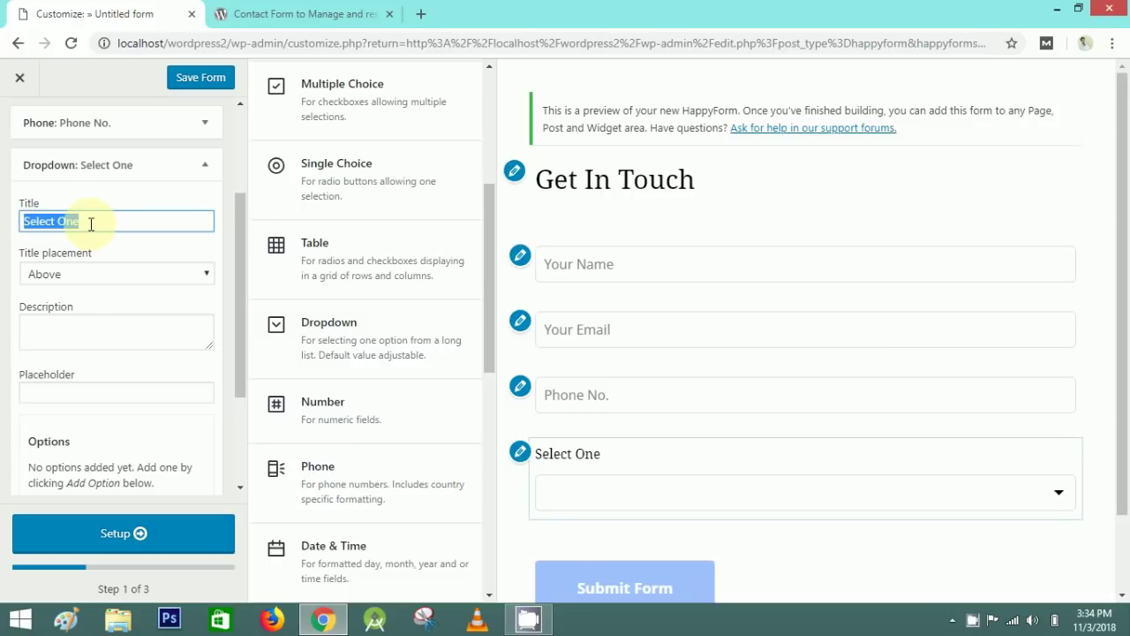
left_click(71, 200)
left_click(154, 272)
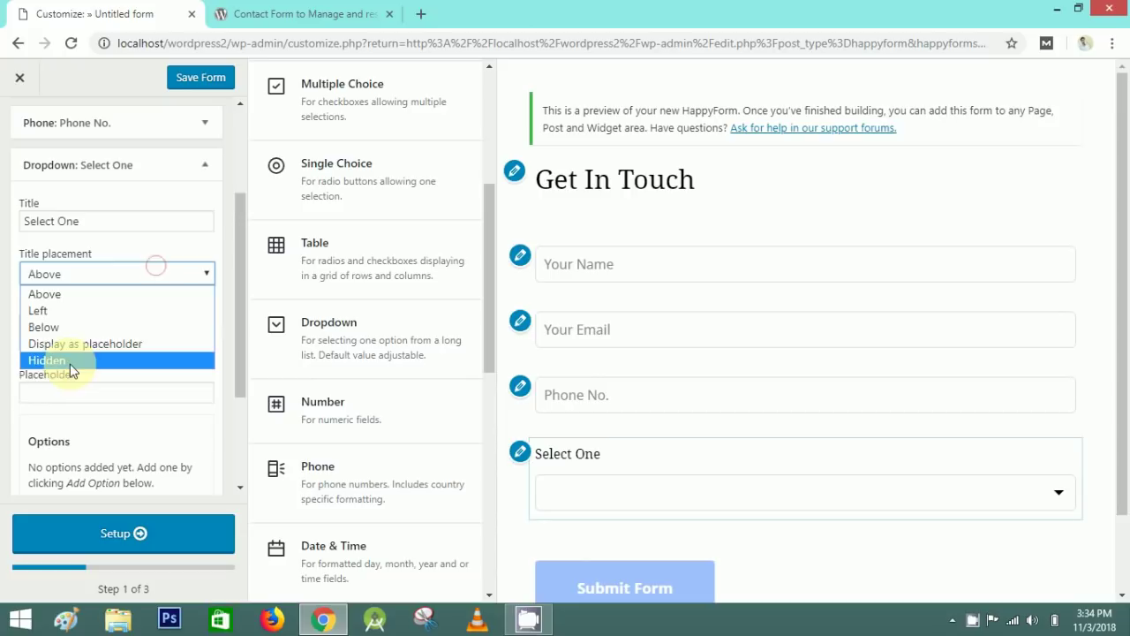
left_click(71, 362)
left_click(22, 419)
key("ctrl+v")
left_click(17, 412)
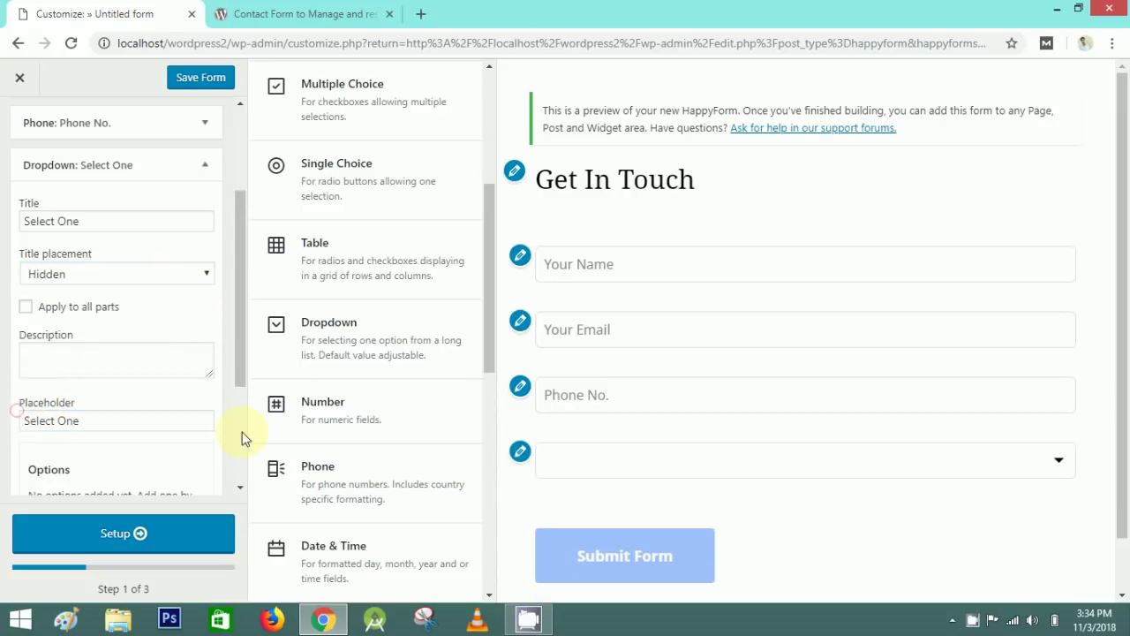
- Add the dropdown options Sales Enquiry, Job Enquiry, Request Demo and Other
scroll(106, 323, "down", 2)
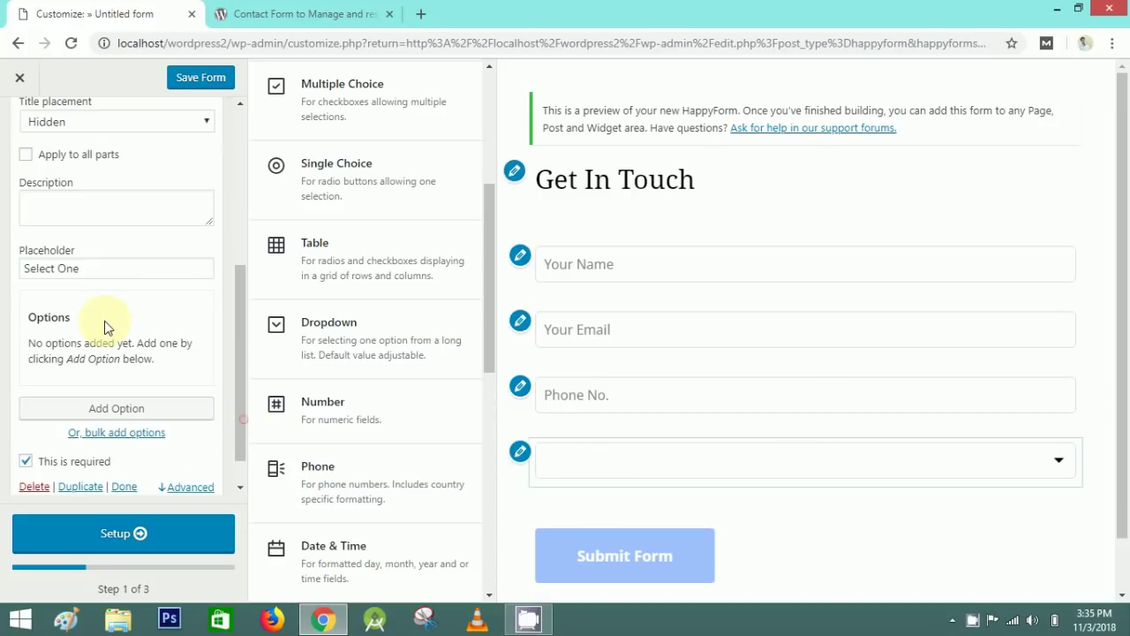
left_click(248, 393)
left_click(133, 371)
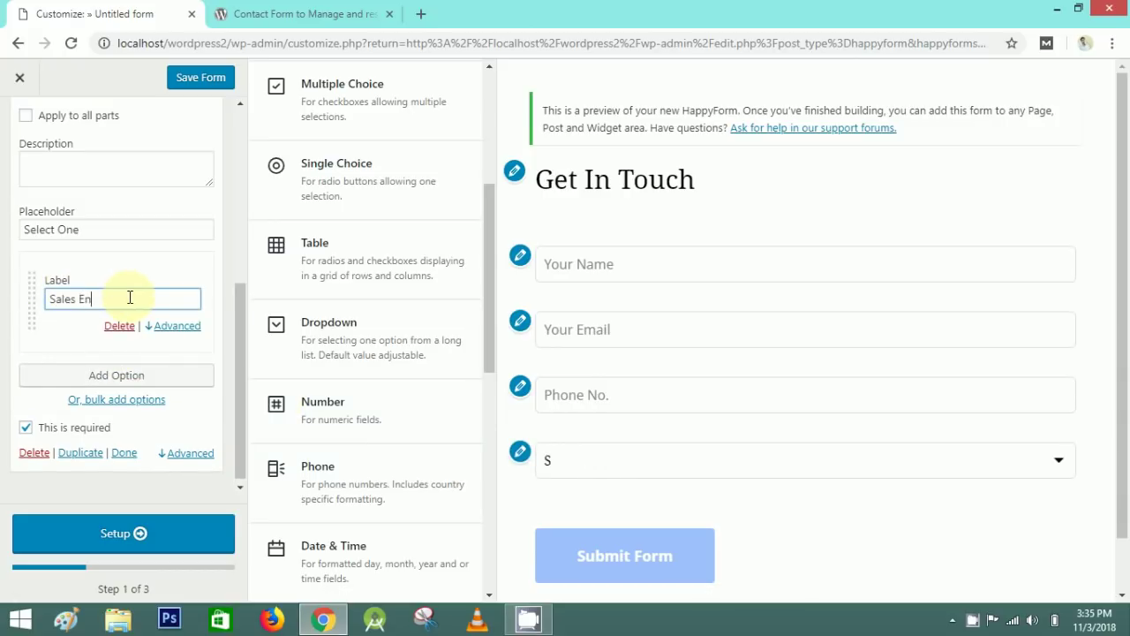
left_click(119, 374)
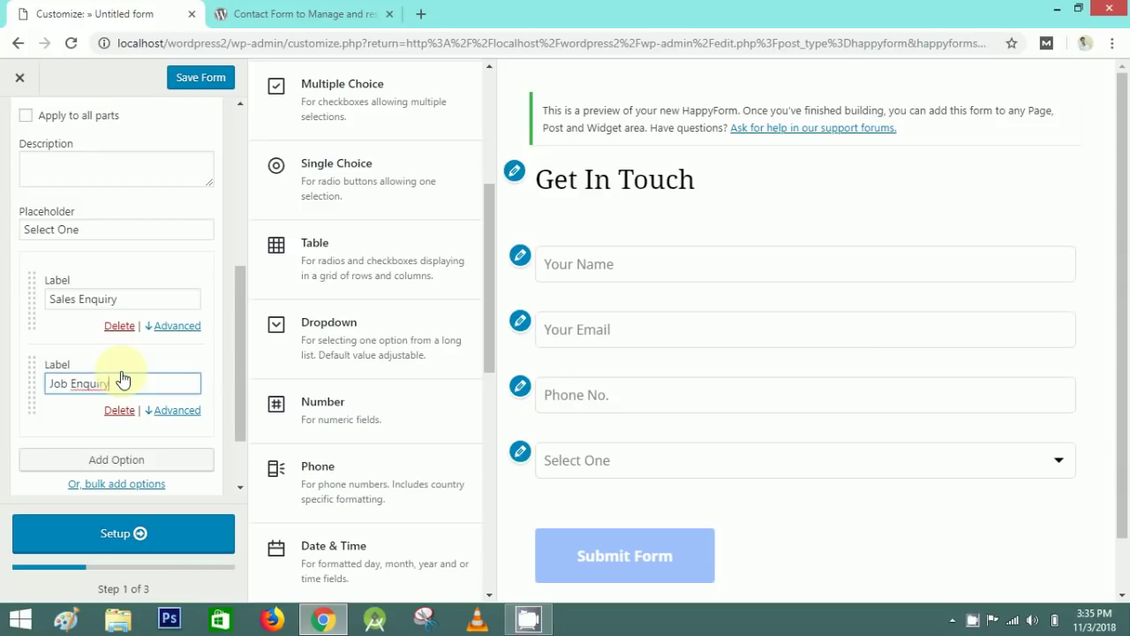
left_click(79, 411)
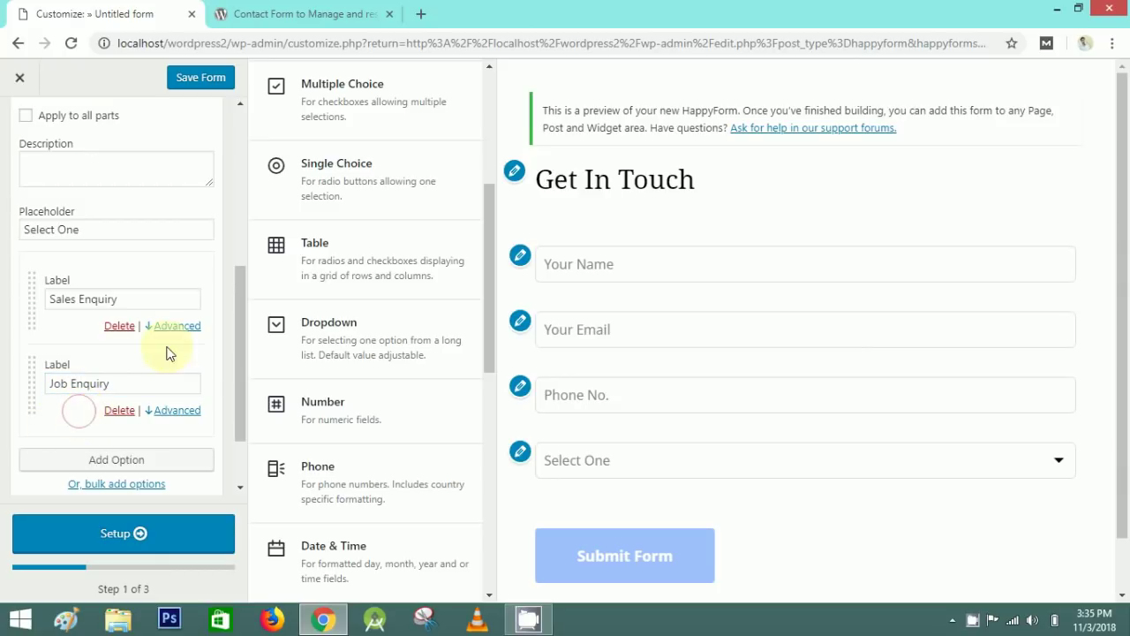
scroll(176, 330, "down", 1)
left_click(131, 378)
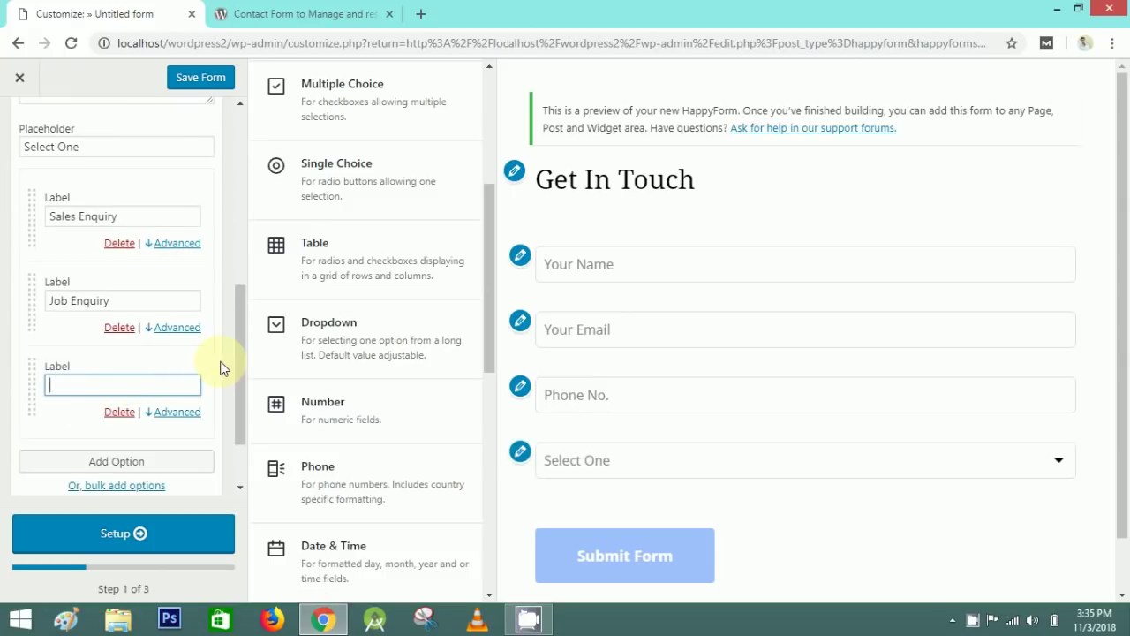
scroll(63, 291, "down", 1)
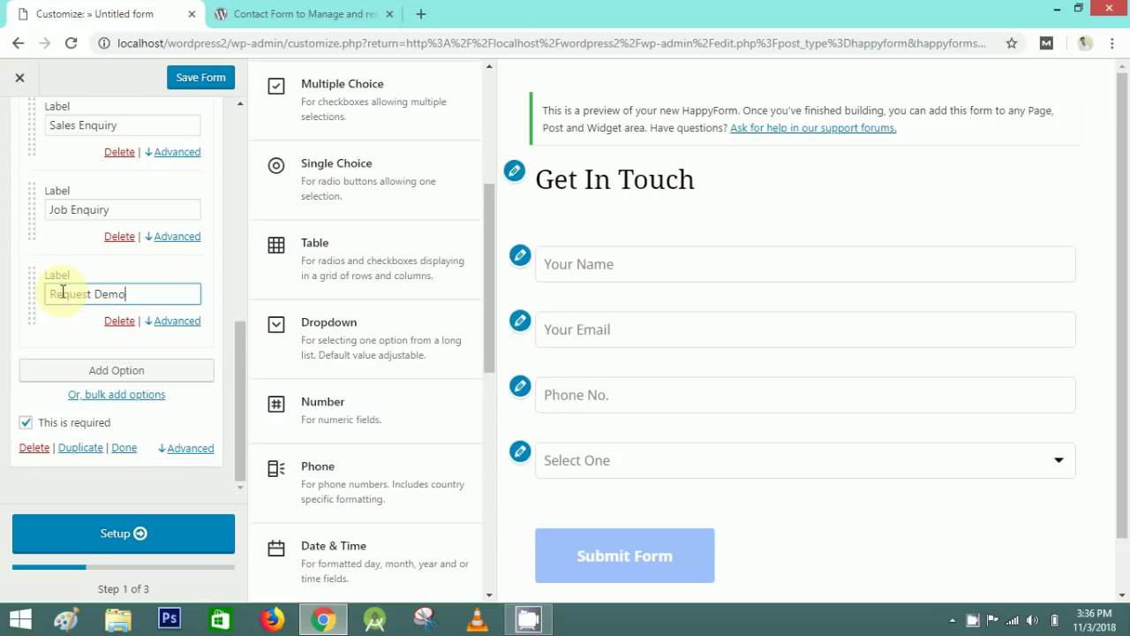
left_click(57, 324)
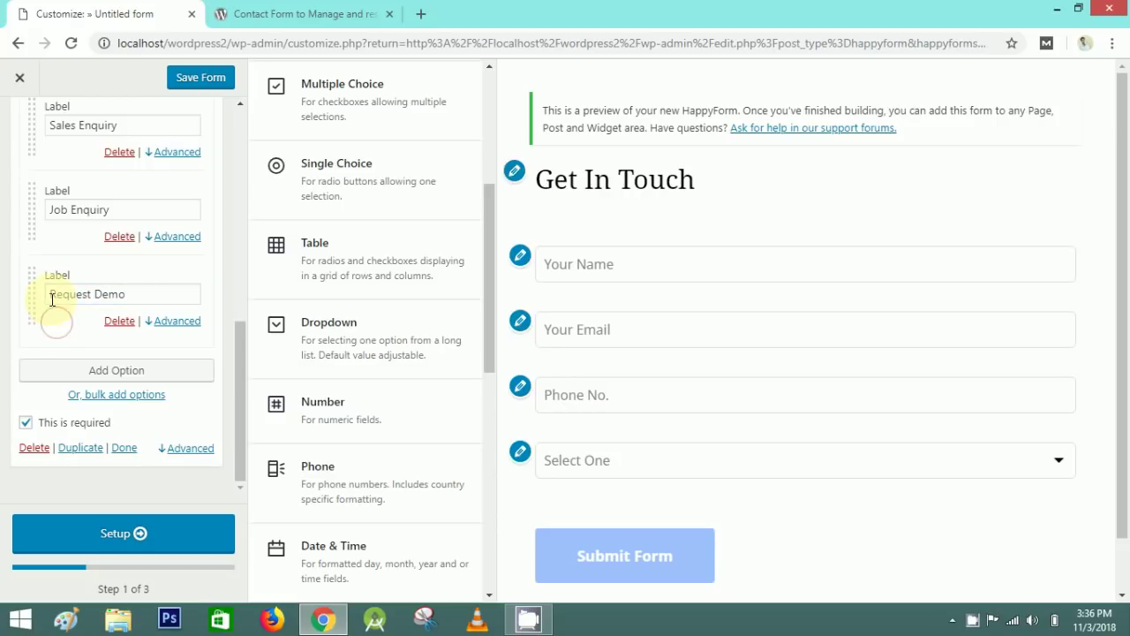
left_click(243, 363)
left_click_drag(243, 363, 91, 371)
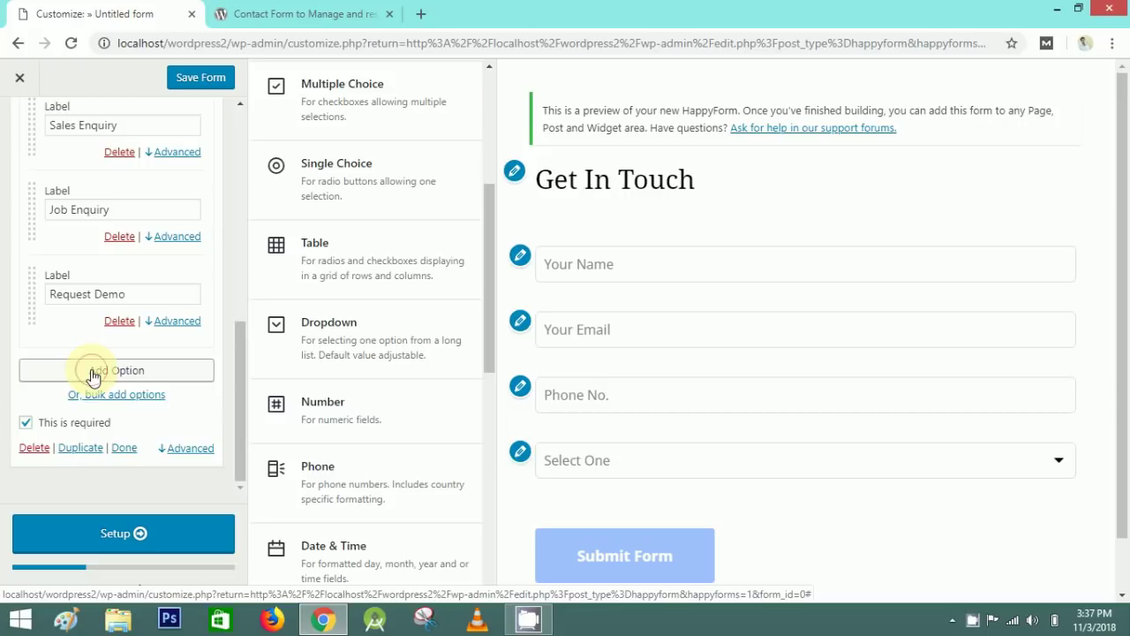
left_click(93, 373)
type("Other")
left_click(78, 409)
left_click_drag(244, 341, 239, 208)
- Collapse the dropdown field and add a Long Text field to the form
left_click(210, 321)
left_click_drag(488, 269, 489, 129)
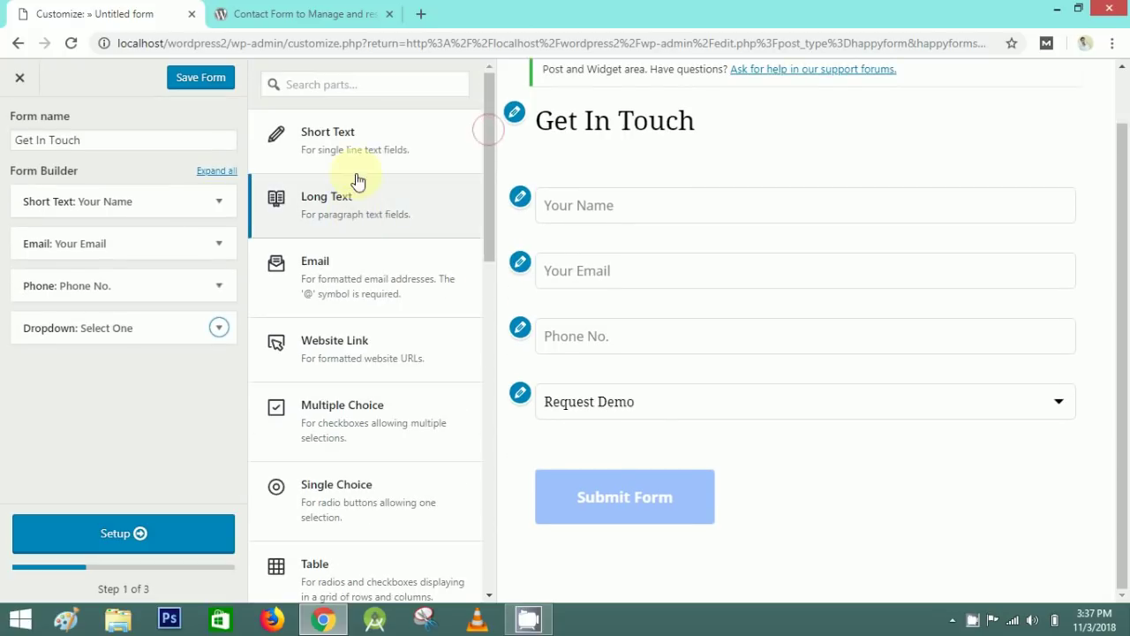
left_click_drag(486, 232, 469, 507)
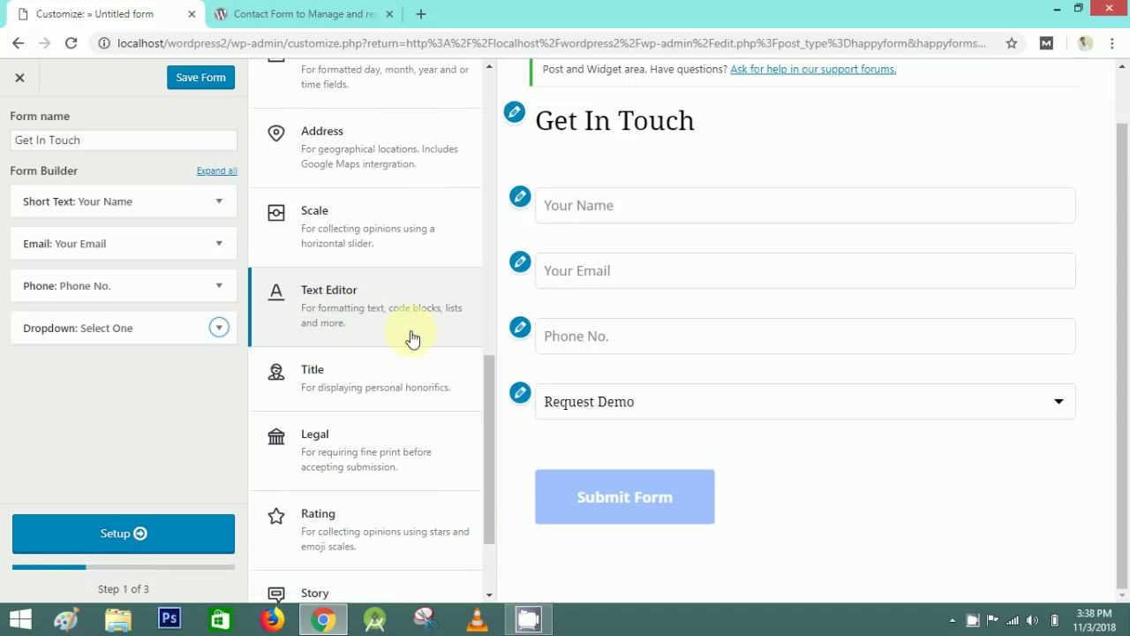
left_click_drag(485, 422, 492, 485)
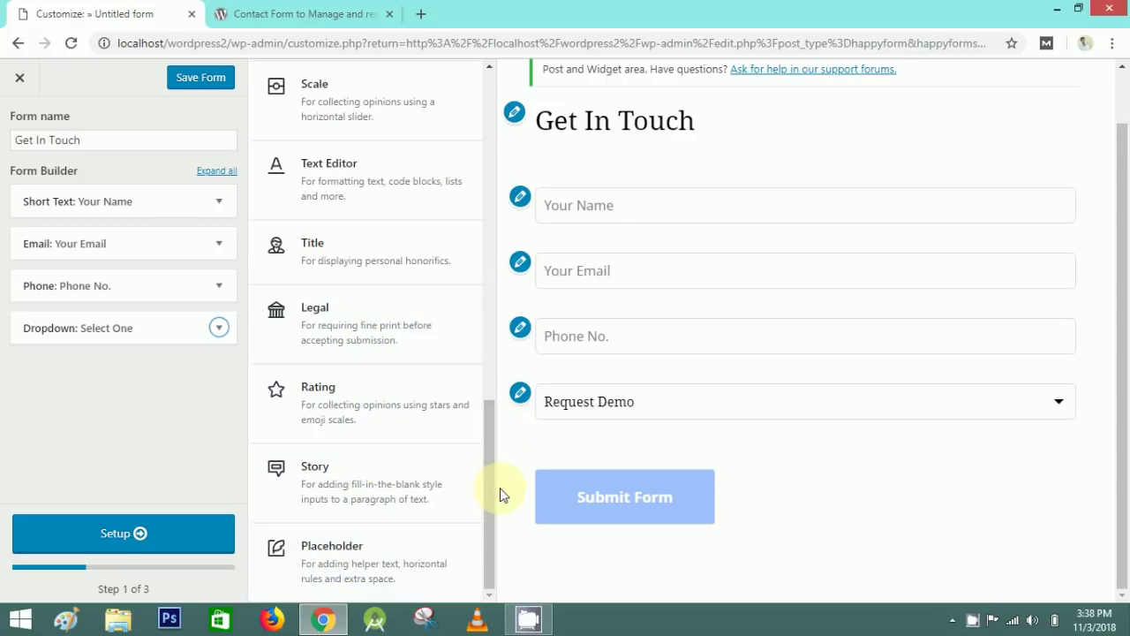
left_click_drag(492, 474, 483, 160)
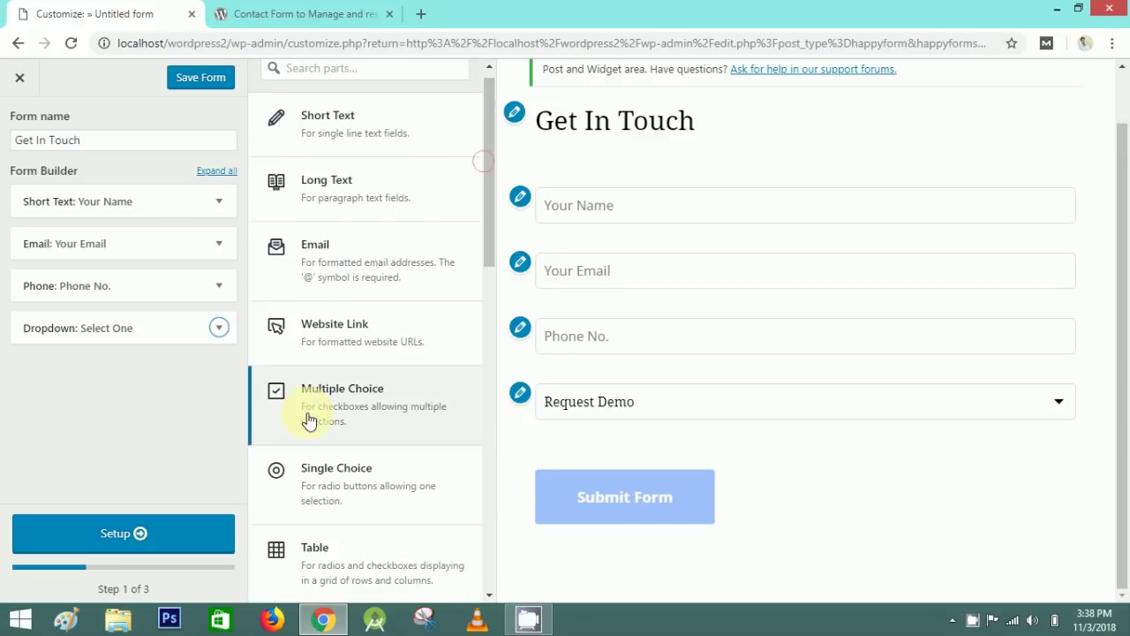
left_click(367, 191)
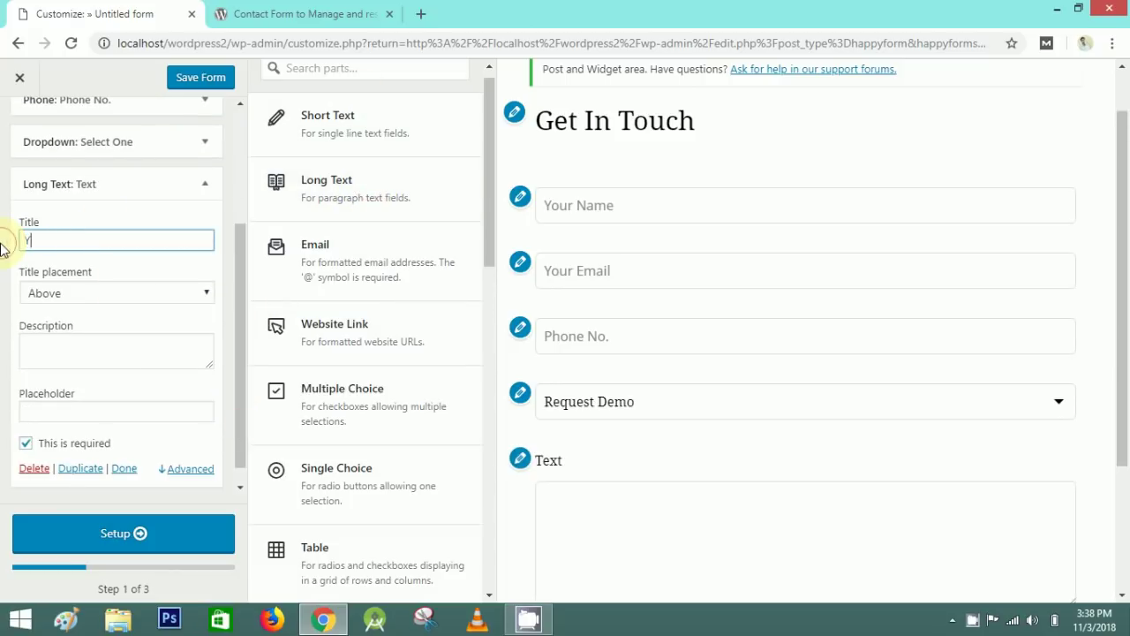
- Title the long text field 'Your Message', hide its title, and reuse it as placeholder
key("ctrl+a")
key("ctrl+c")
left_click(111, 258)
left_click(143, 294)
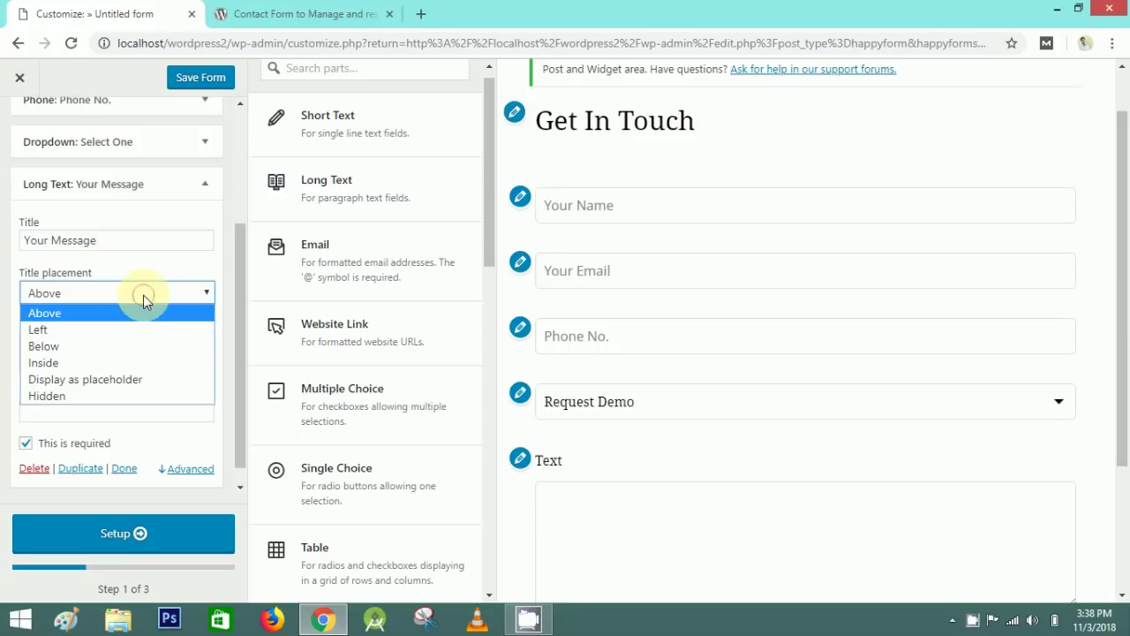
left_click(89, 395)
scroll(177, 354, "down", 1)
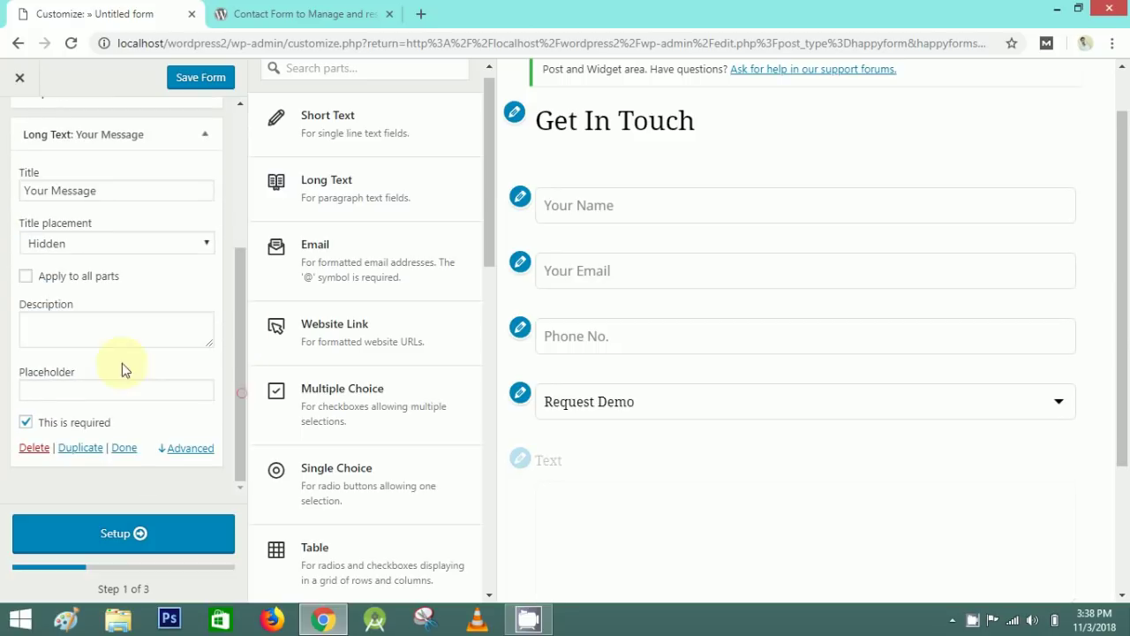
left_click(76, 391)
key("ctrl+v")
- Add a Legal terms part at the end of the form
scroll(468, 406, "down", 3)
left_click(504, 407)
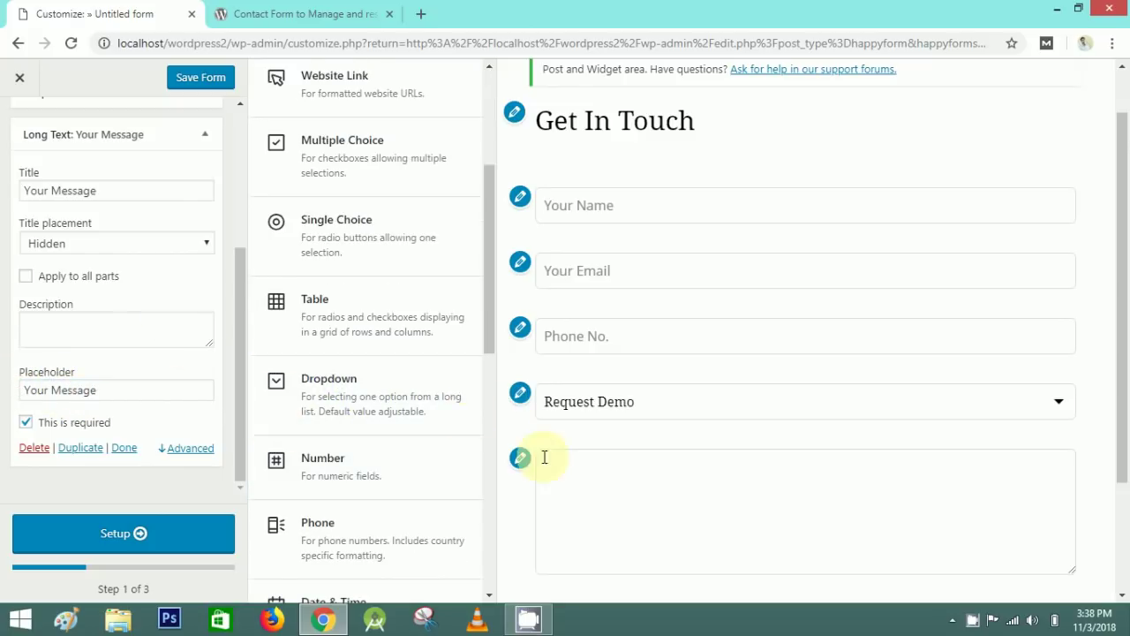
scroll(356, 442, "down", 5)
left_click(356, 492)
scroll(291, 231, "down", 1)
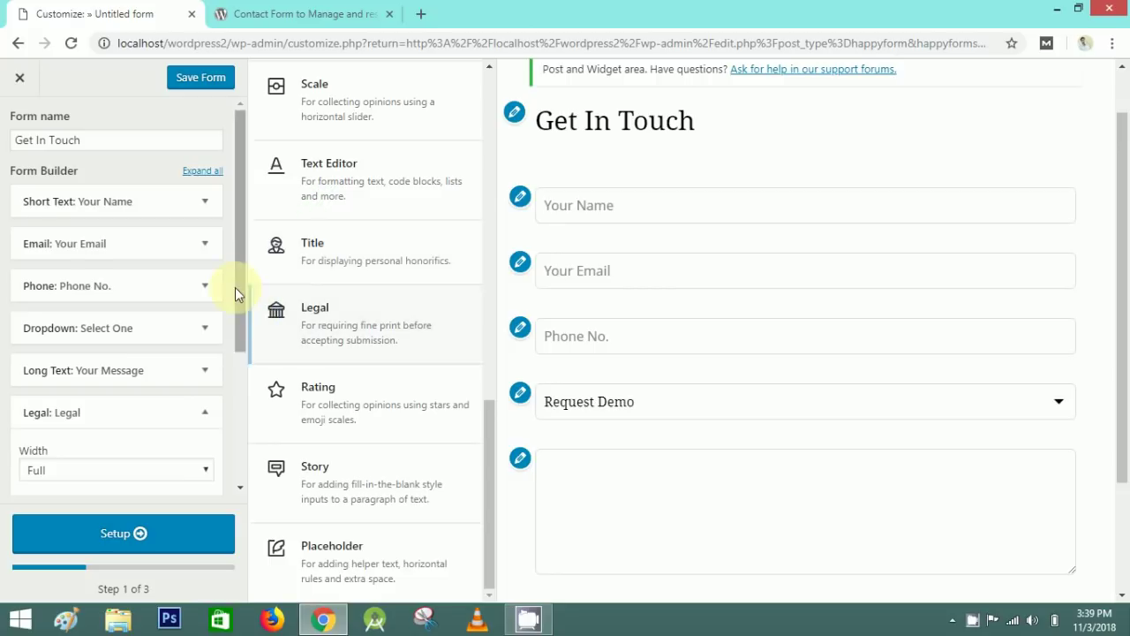
- Collapse Legal and leave the Your Name field's advanced Width setting at Full
left_click_drag(240, 291, 240, 417)
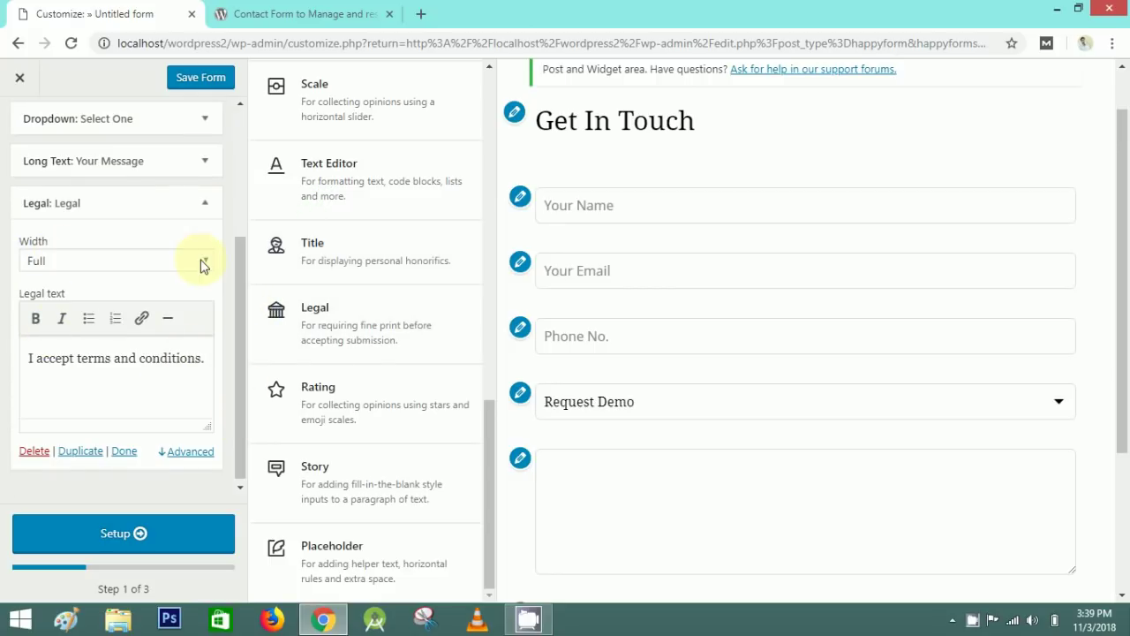
scroll(783, 385, "down", 3)
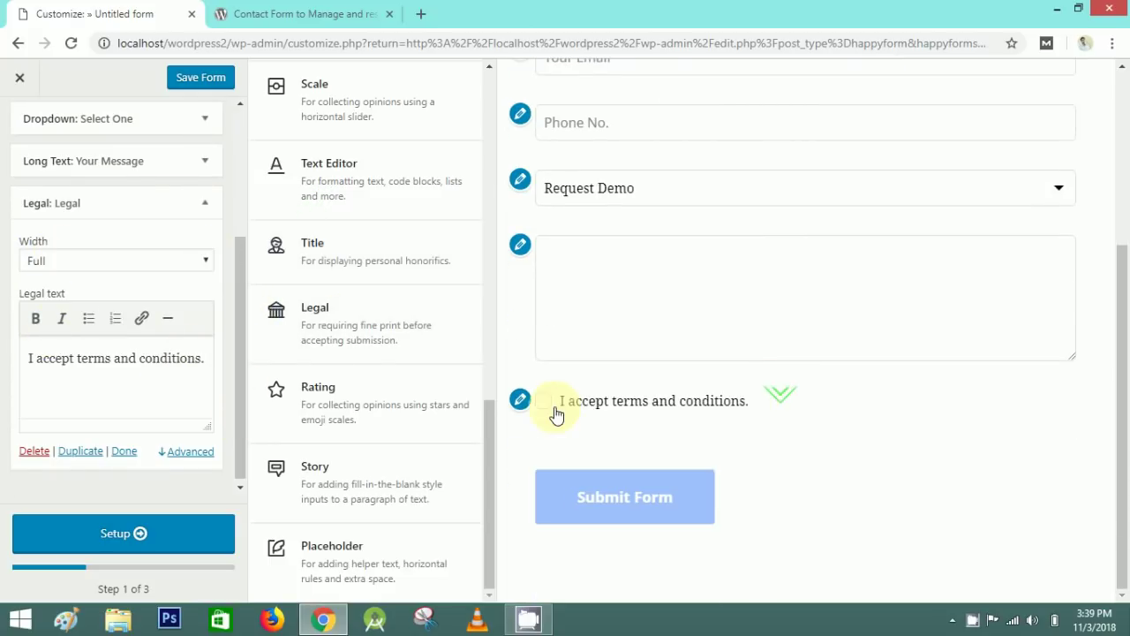
left_click(210, 204)
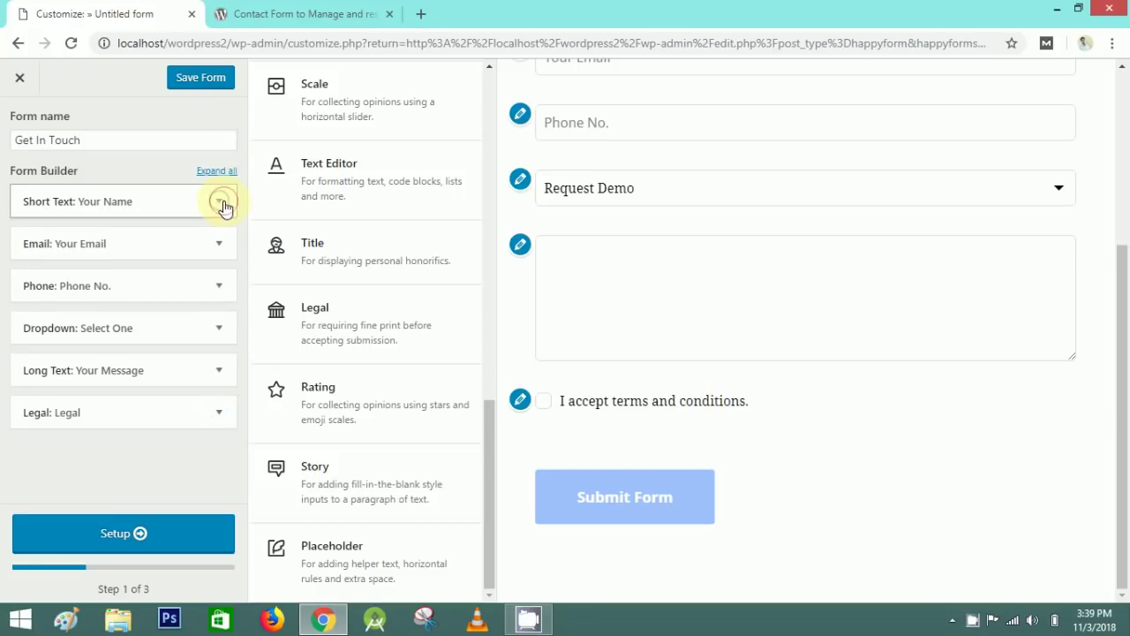
left_click(224, 203)
left_click_drag(234, 227, 235, 378)
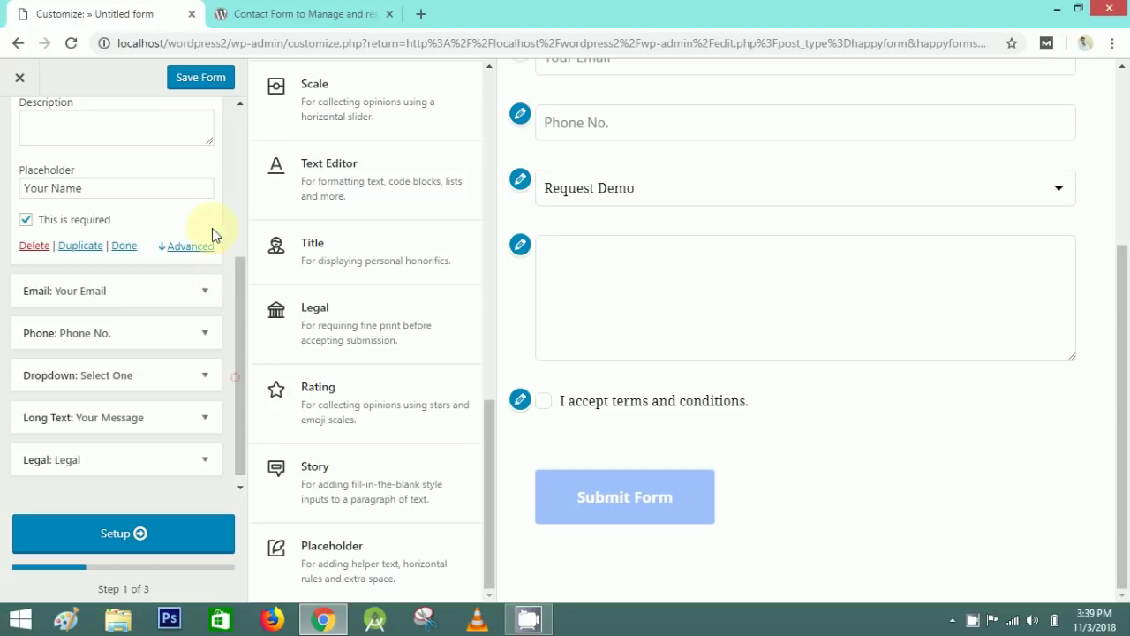
left_click(196, 249)
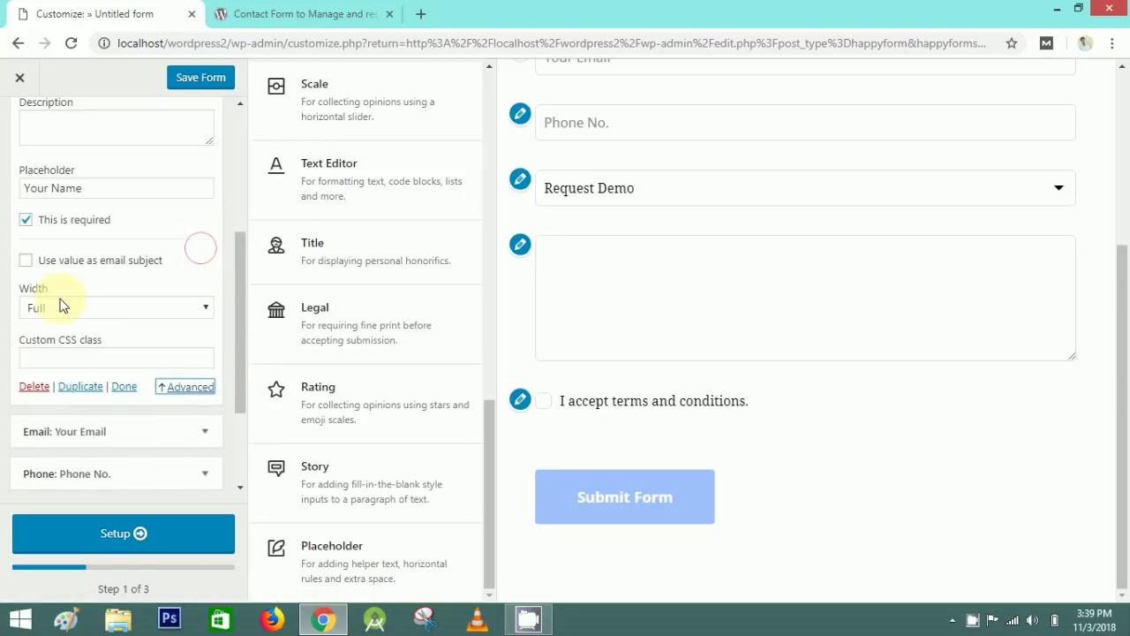
left_click(197, 310)
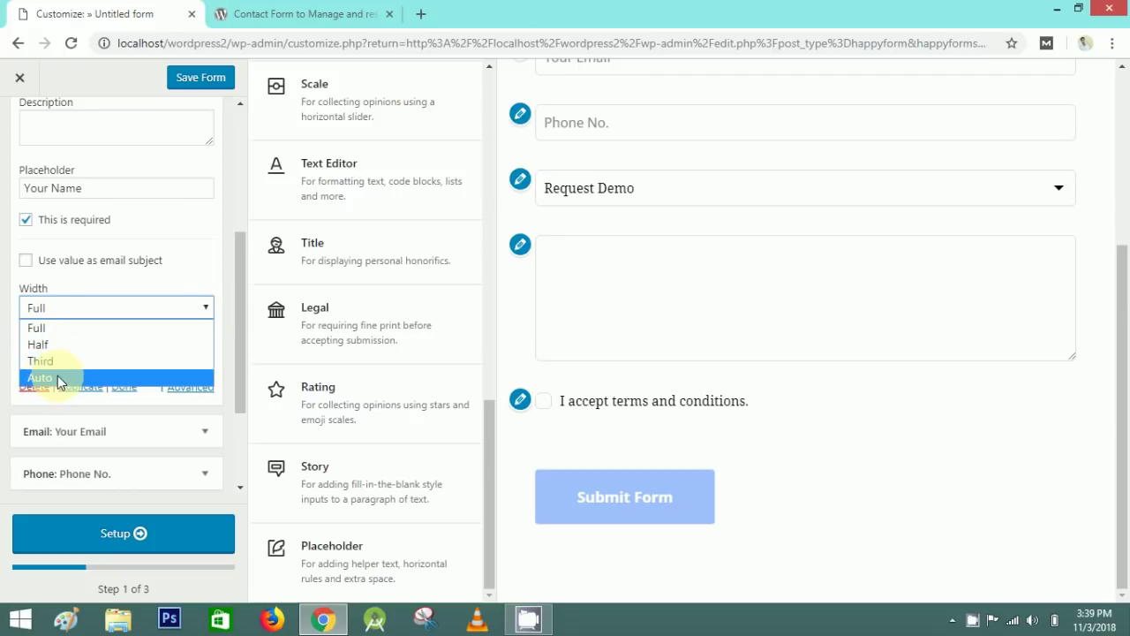
left_click(51, 329)
left_click(124, 387)
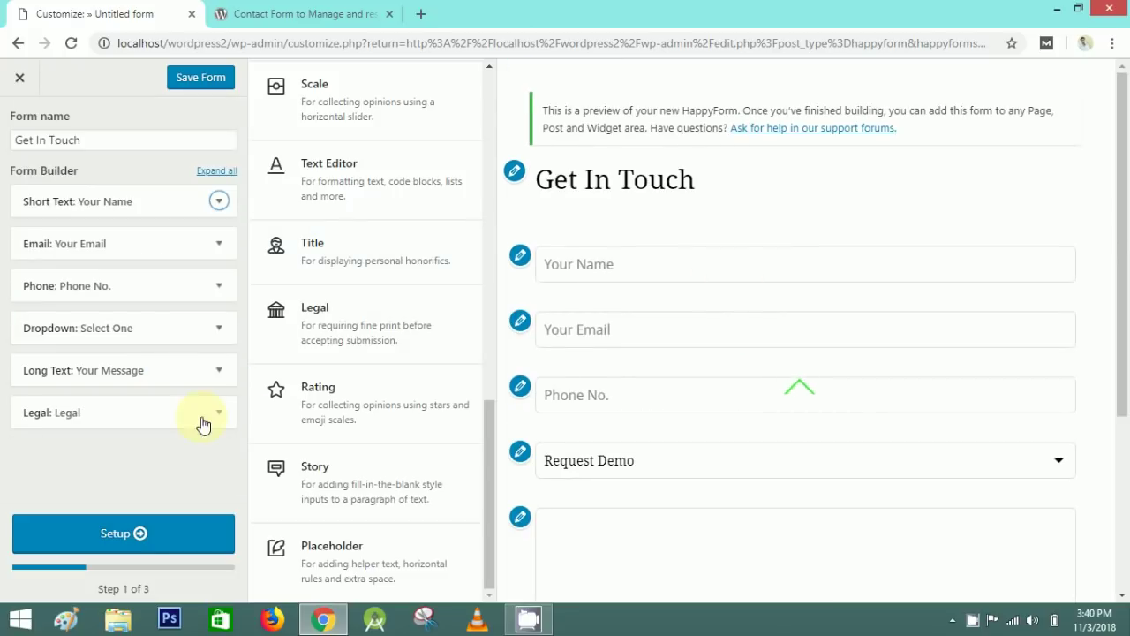
left_click(142, 535)
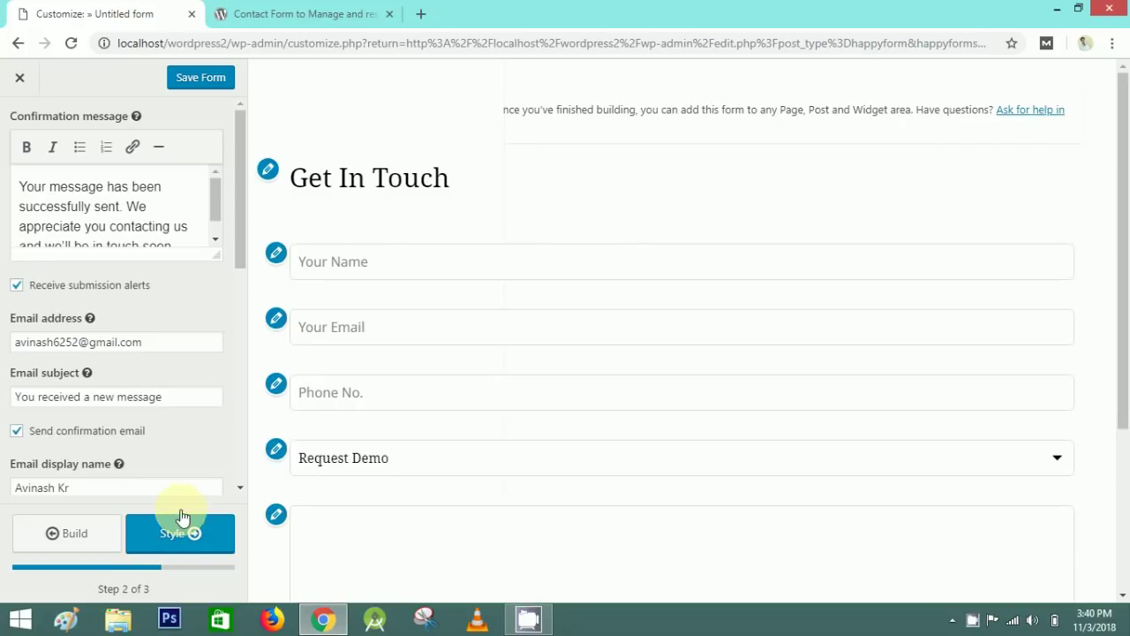
left_click_drag(1119, 240, 1120, 256)
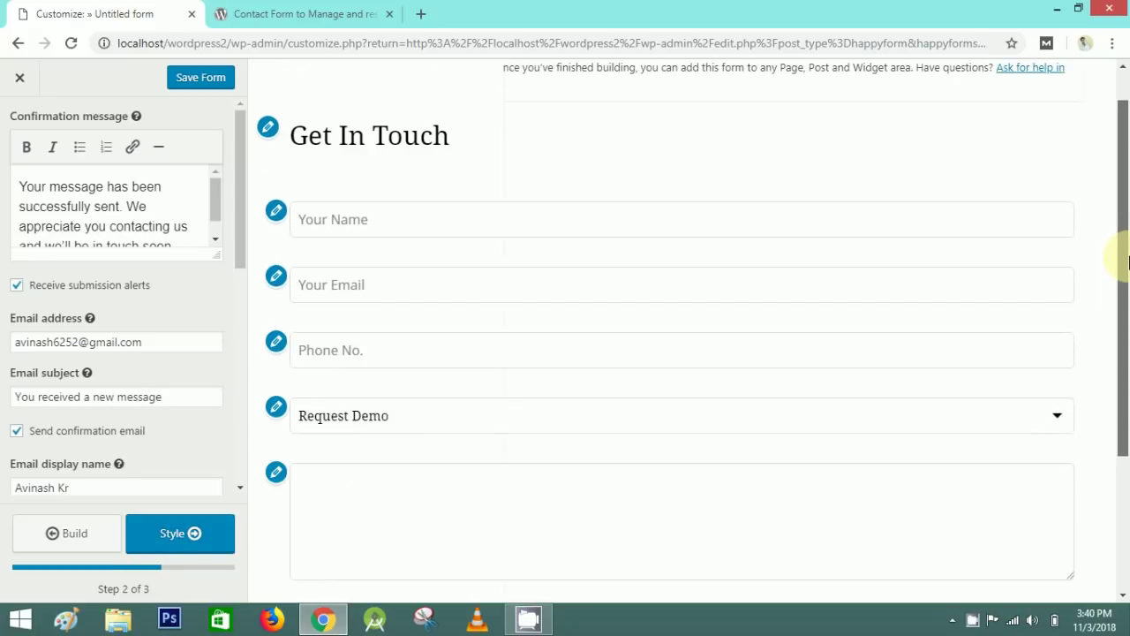
left_click_drag(217, 254, 219, 426)
left_click_drag(19, 185, 121, 261)
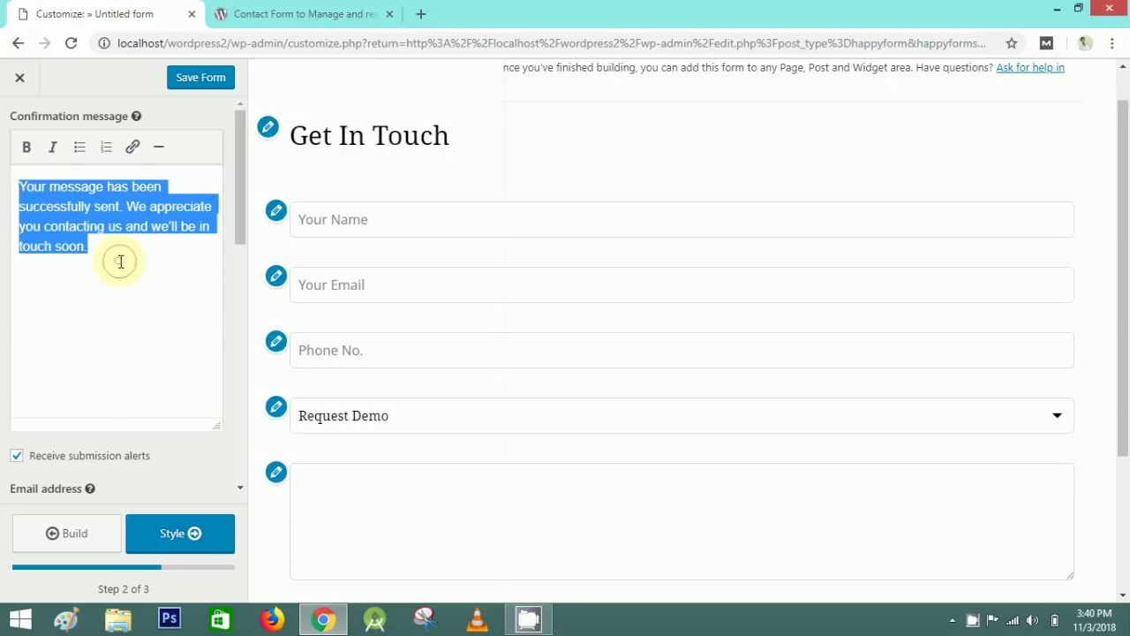
left_click(134, 206)
left_click_drag(134, 205, 114, 225)
left_click(112, 248)
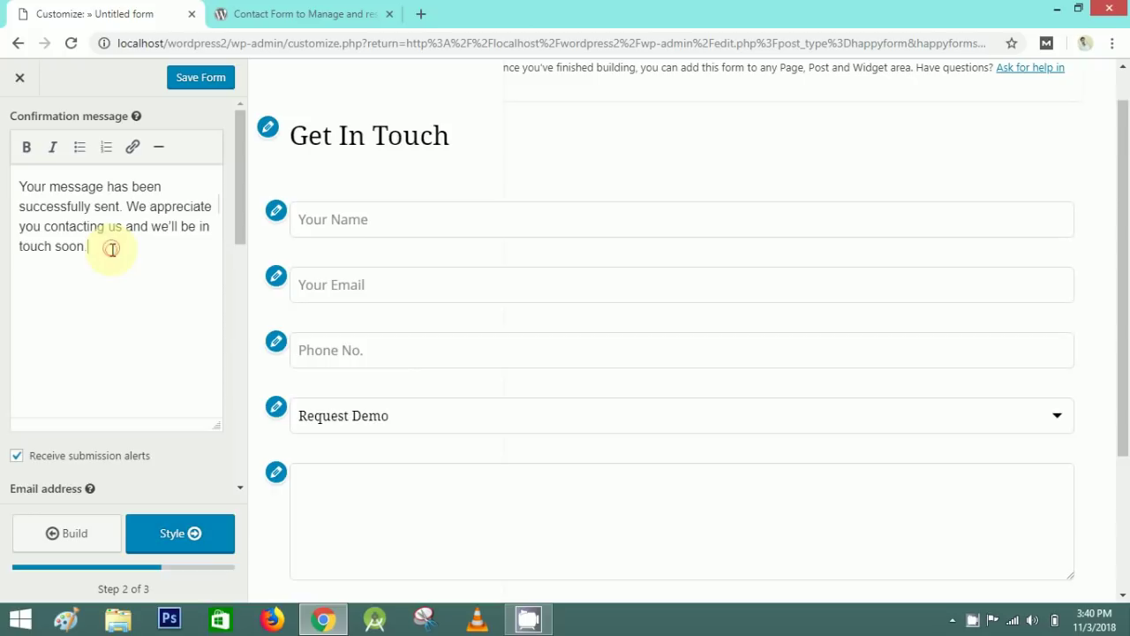
scroll(220, 247, "down", 3)
left_click_drag(16, 314, 172, 316)
left_click(169, 313)
left_click(16, 313)
left_click(171, 316)
left_click_drag(237, 280, 234, 294)
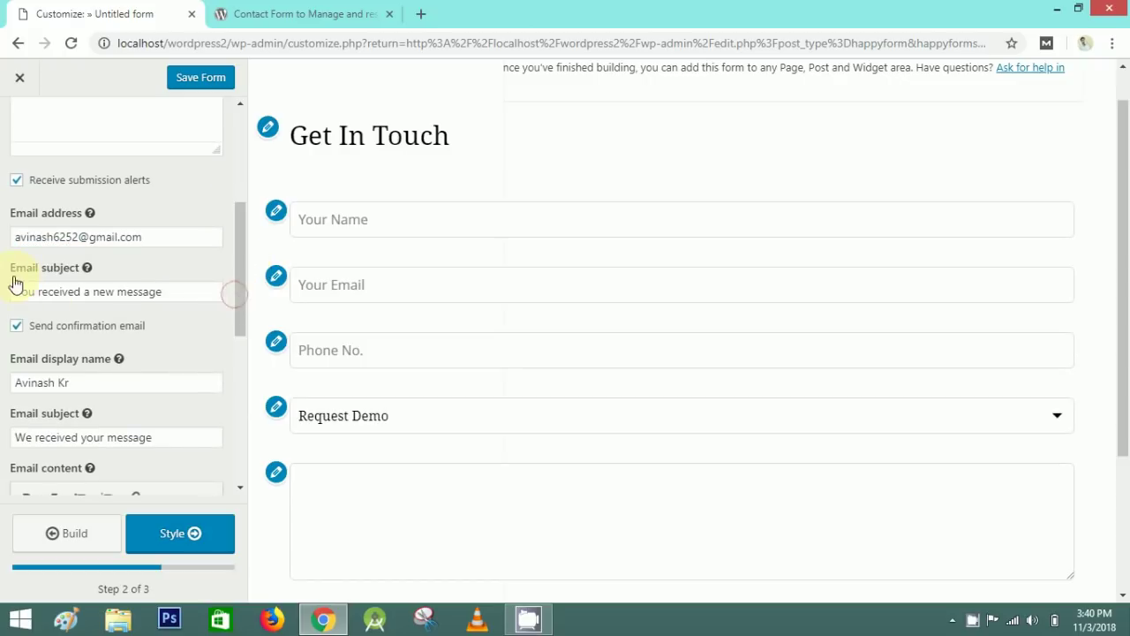
scroll(221, 285, "down", 1)
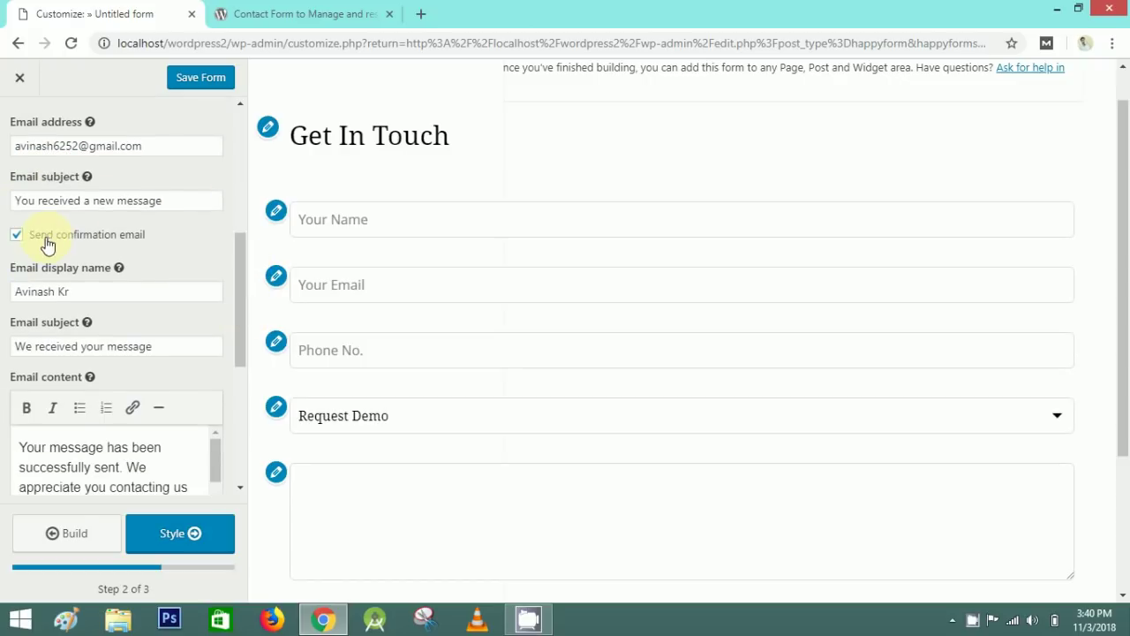
left_click_drag(95, 293, 20, 292)
left_click_drag(20, 350, 219, 486)
left_click(205, 347)
scroll(240, 373, "down", 2)
left_click_drag(19, 256, 227, 321)
scroll(234, 372, "down", 3)
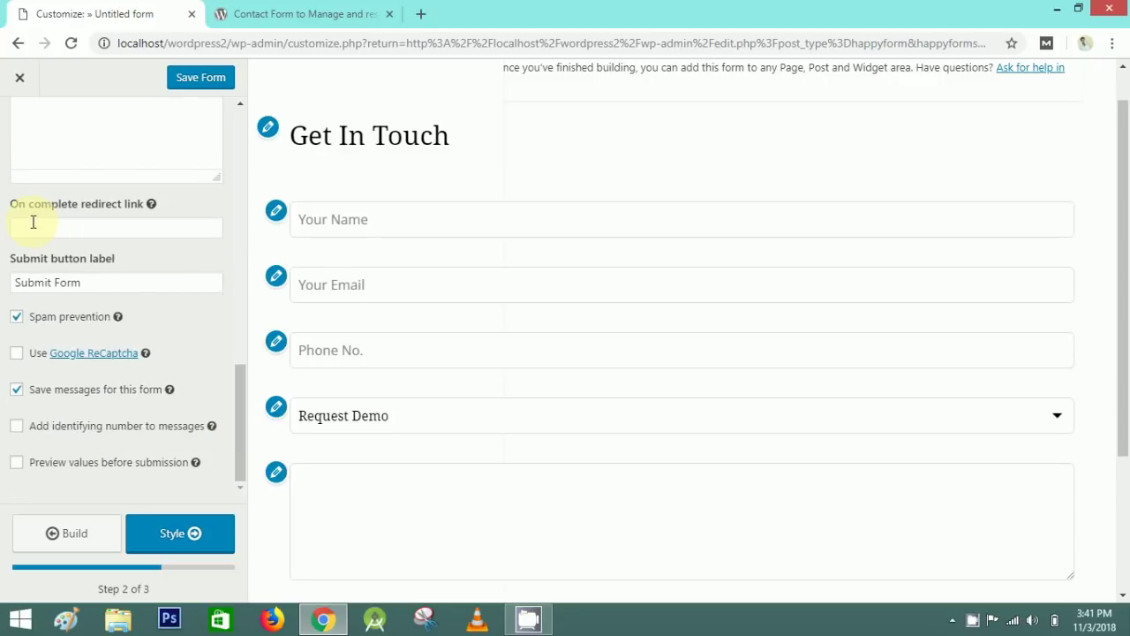
- Rename the submit button label from 'Submit Form' to 'Submit', keeping spam prevention on
mouse_move(148, 208)
left_click(54, 227)
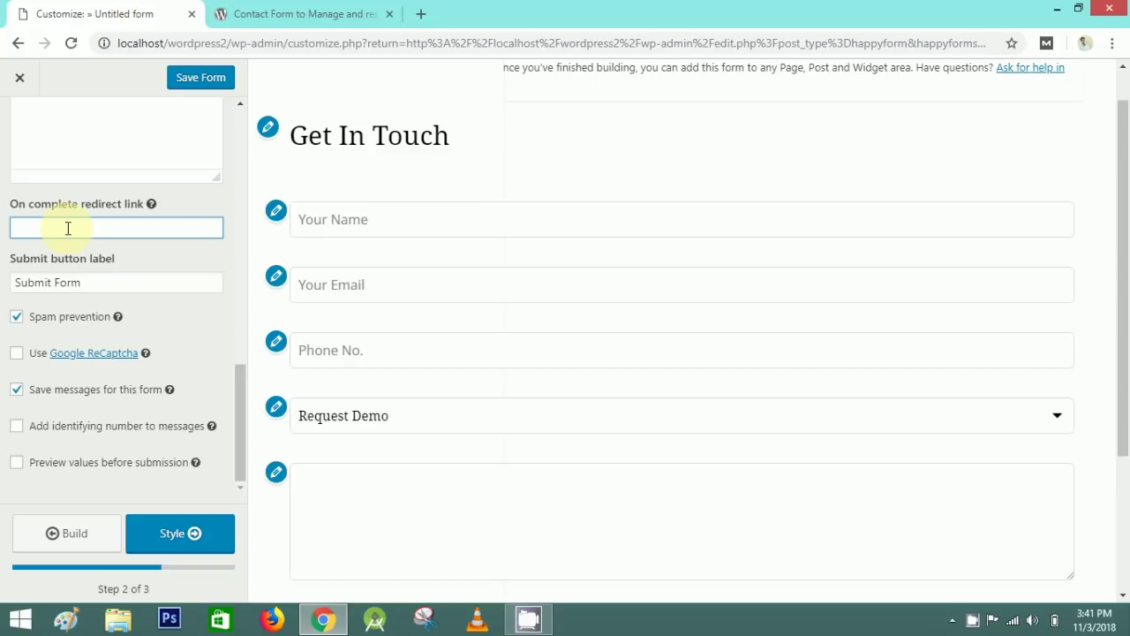
scroll(654, 330, "down", 2)
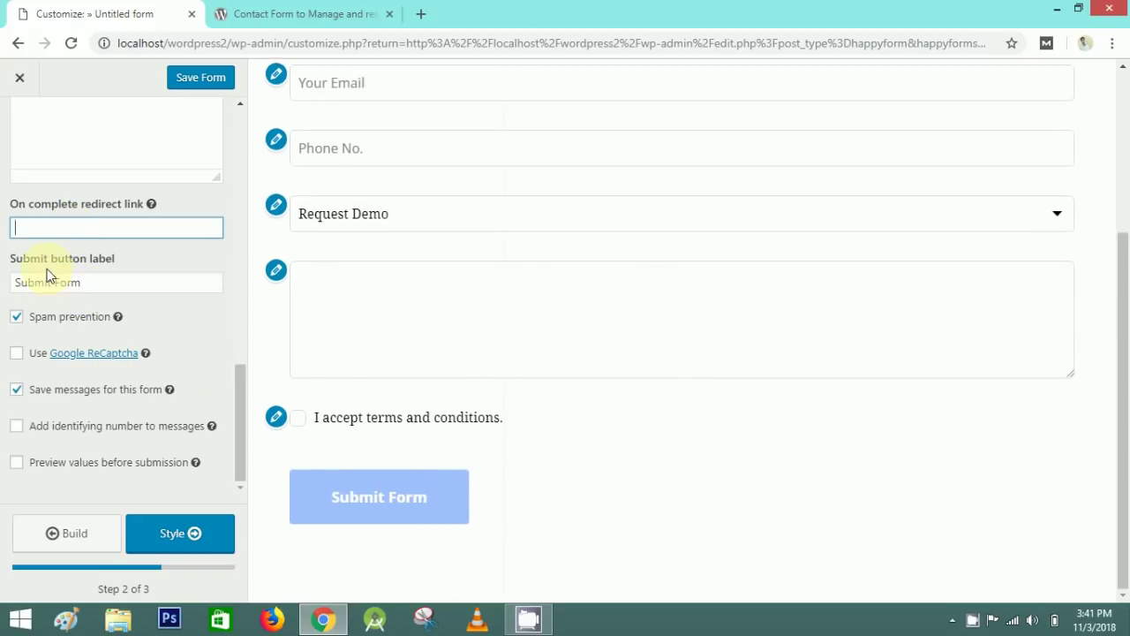
left_click(139, 282)
key("BackSpace")
key("BackSpace")
key("BackSpace")
key("BackSpace")
key("BackSpace")
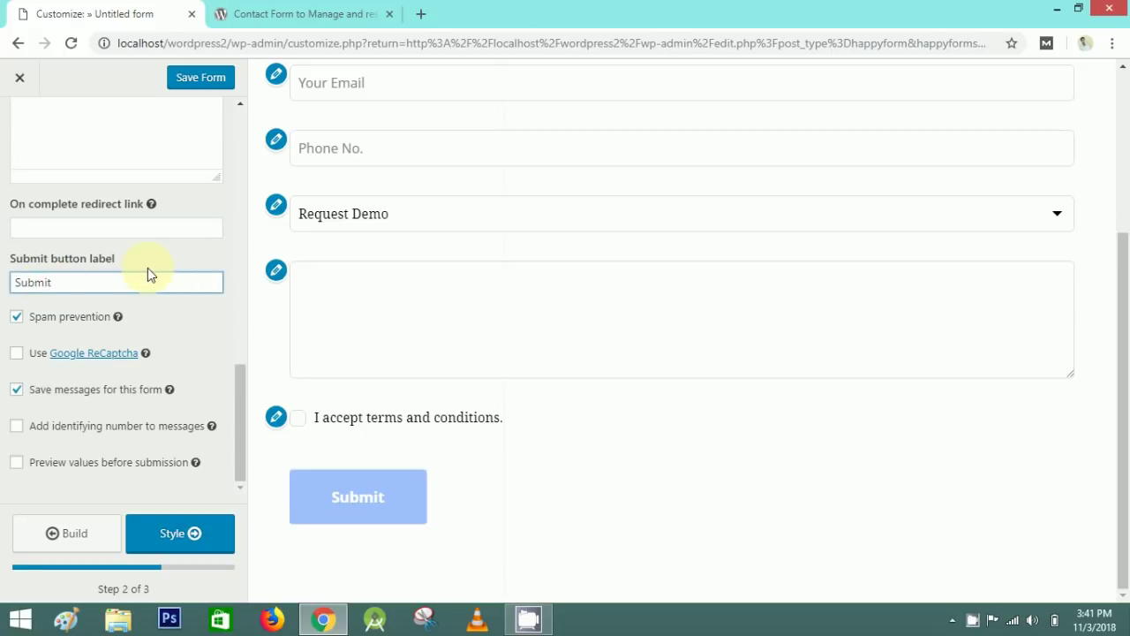
left_click(17, 318)
left_click_drag(240, 408, 243, 433)
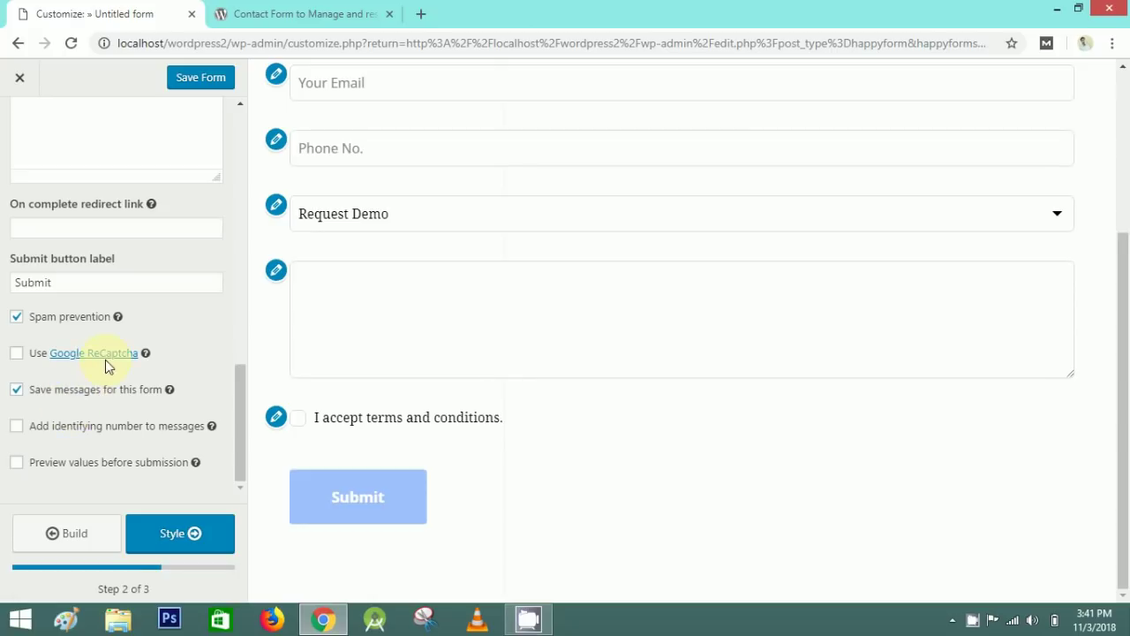
left_click_drag(238, 429, 248, 151)
left_click(190, 540)
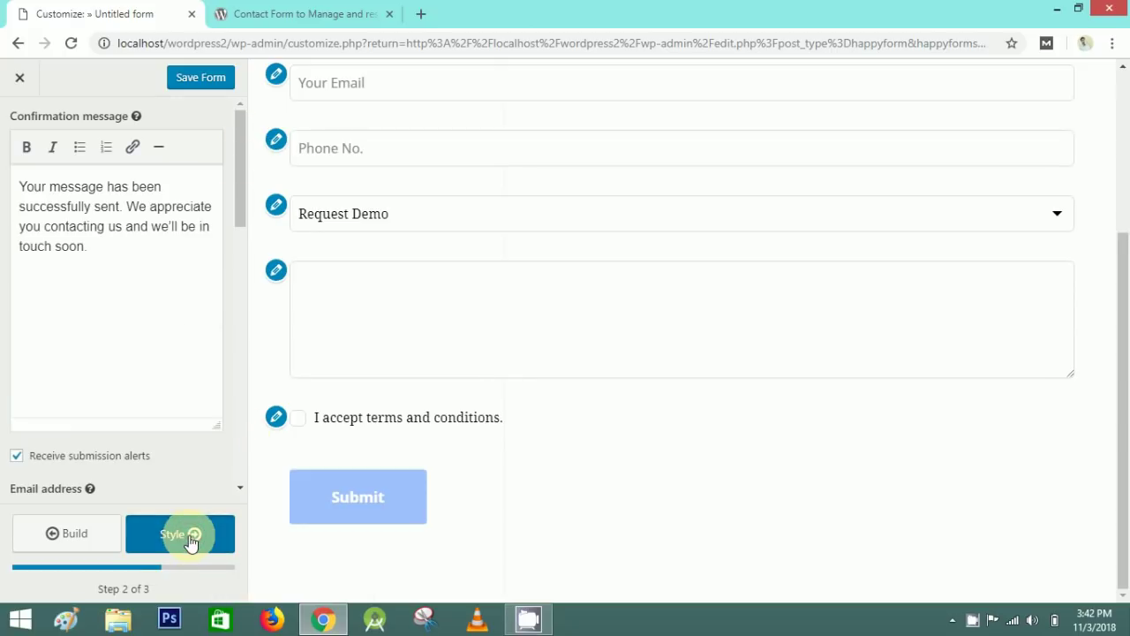
- Set the General Form width to 80, leaving the direction left-to-right
scroll(406, 302, "up", 3)
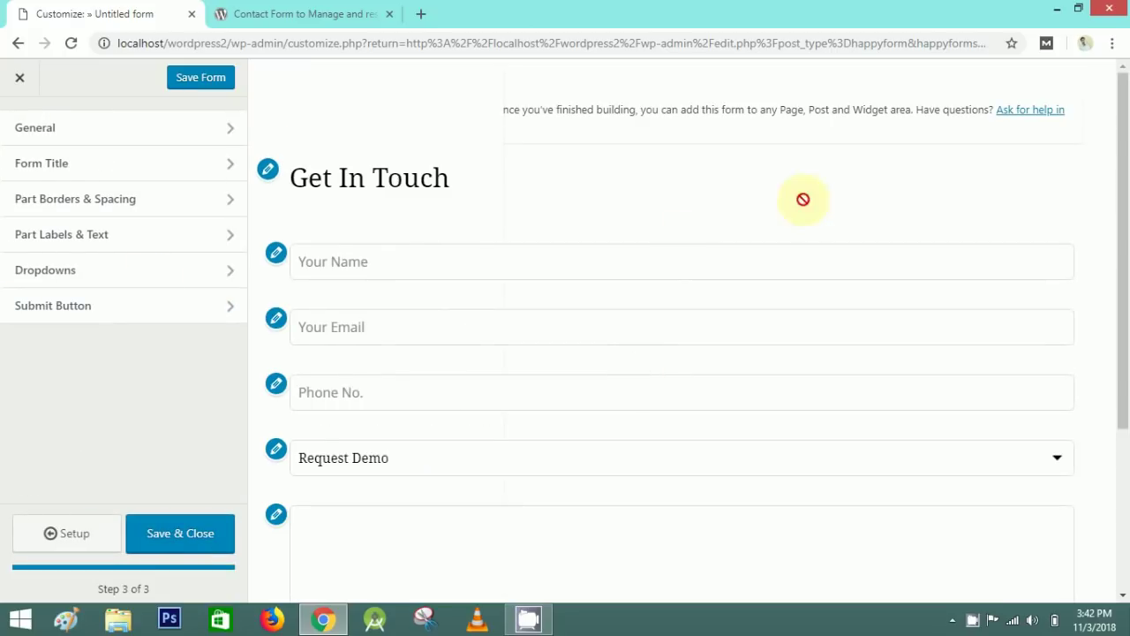
left_click(147, 139)
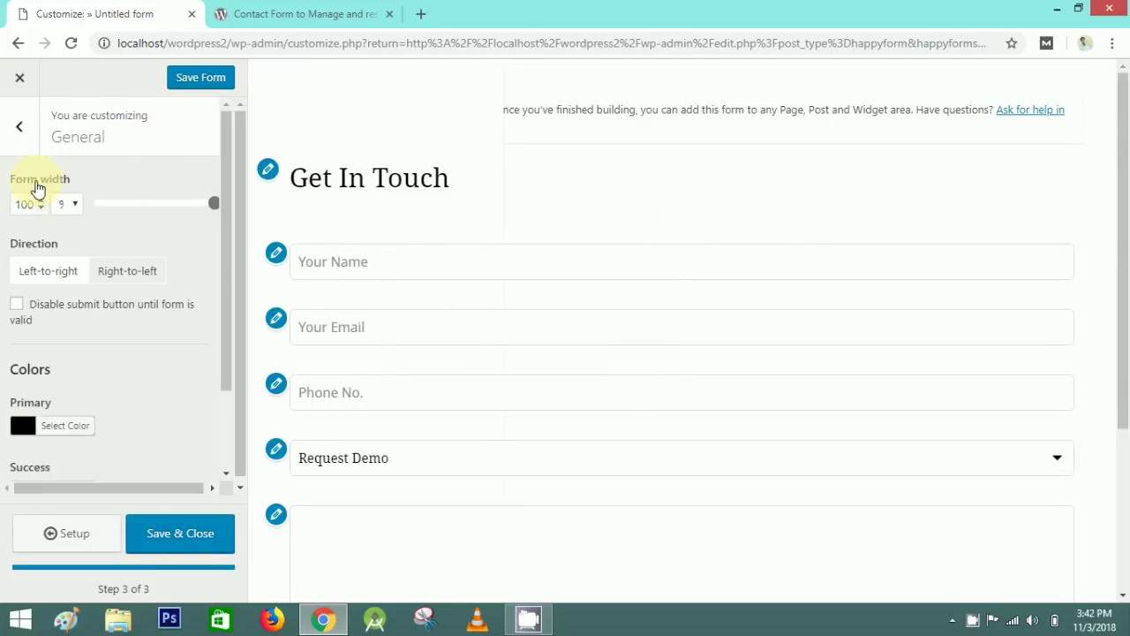
left_click_drag(212, 204, 158, 203)
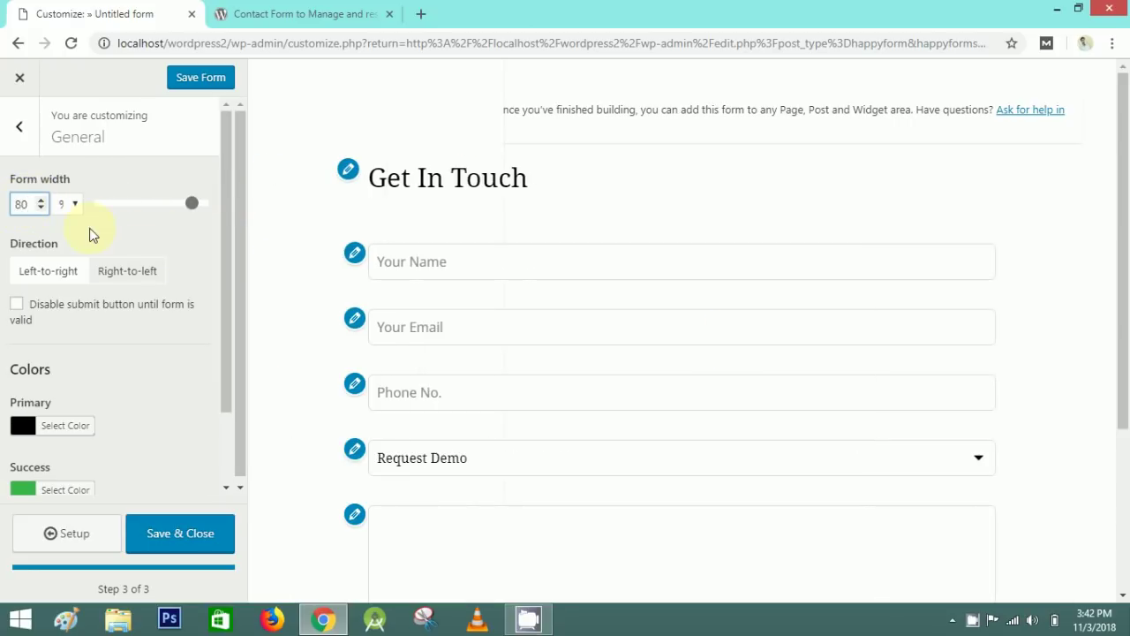
scroll(345, 345, "down", 3)
scroll(320, 388, "up", 3)
left_click(141, 272)
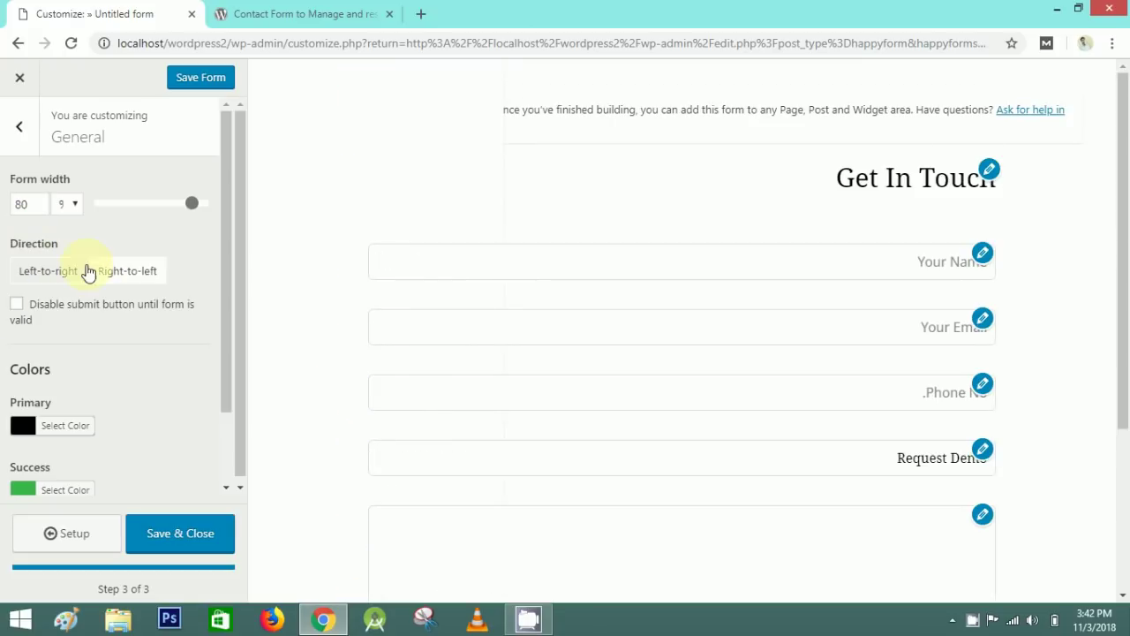
left_click(56, 277)
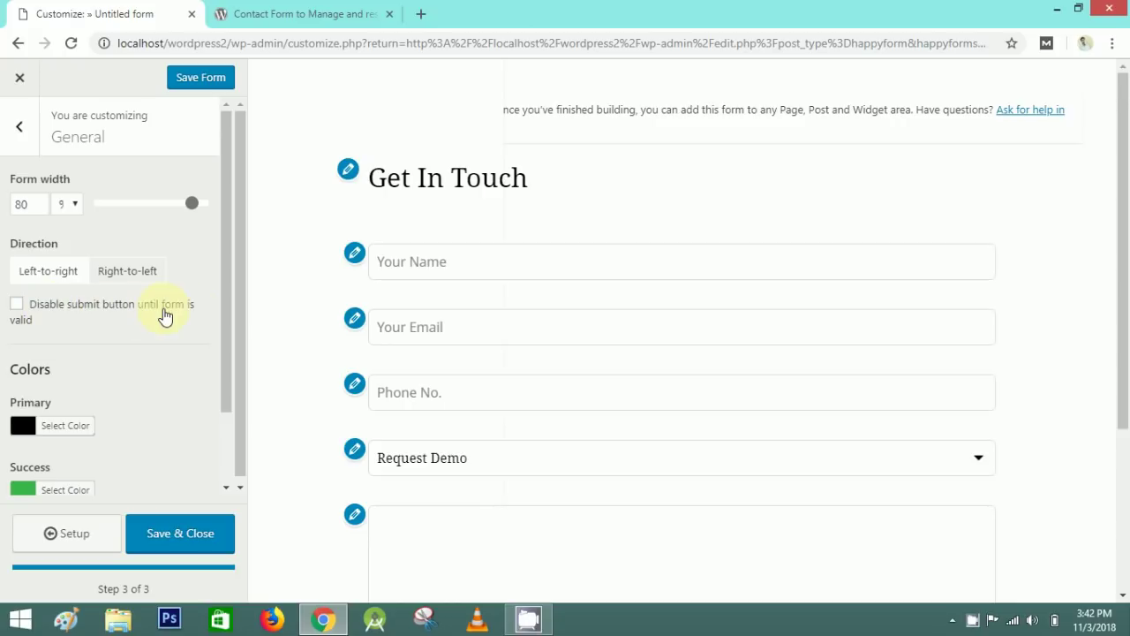
left_click_drag(222, 296, 234, 378)
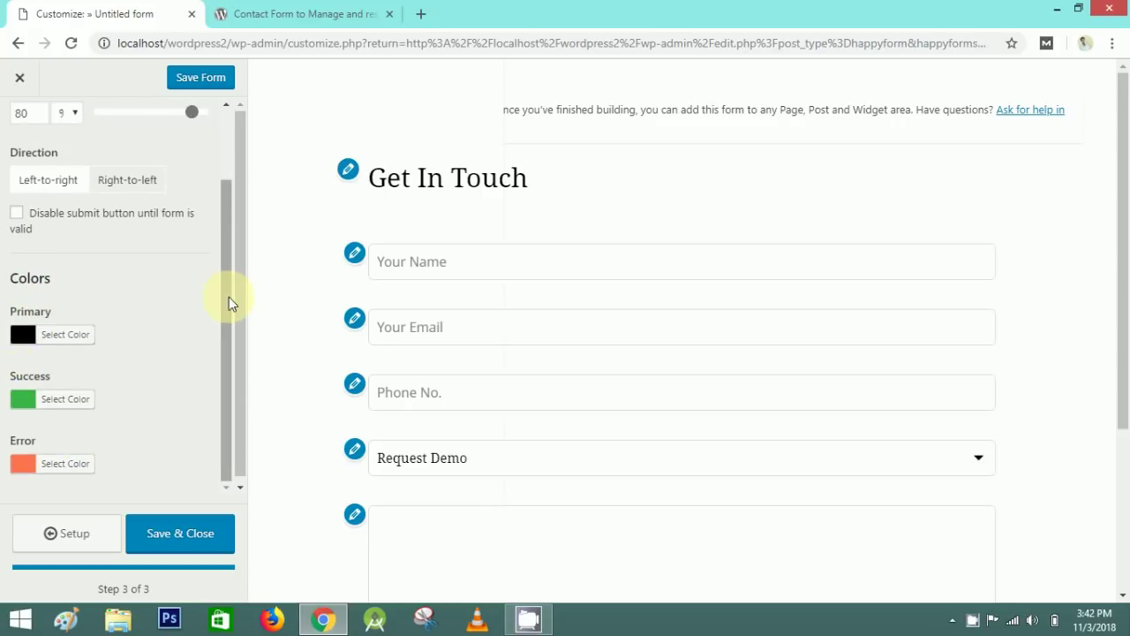
scroll(229, 303, "up", 3)
left_click(18, 124)
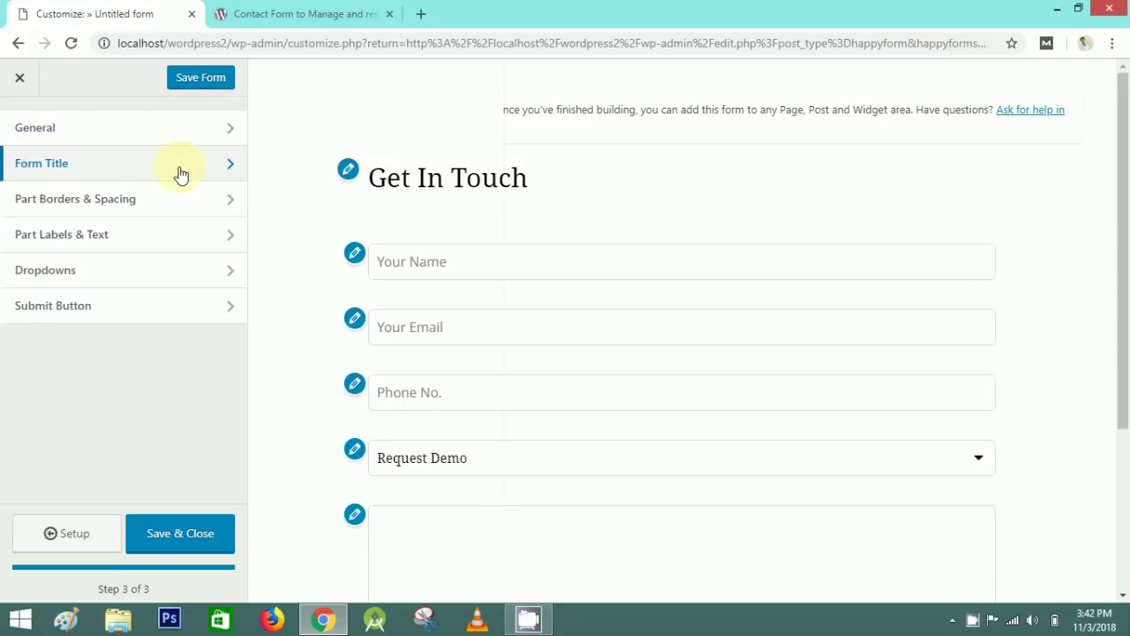
- In Part Borders & Spacing, set the field border radius to Square
left_click(181, 172)
left_click(210, 207)
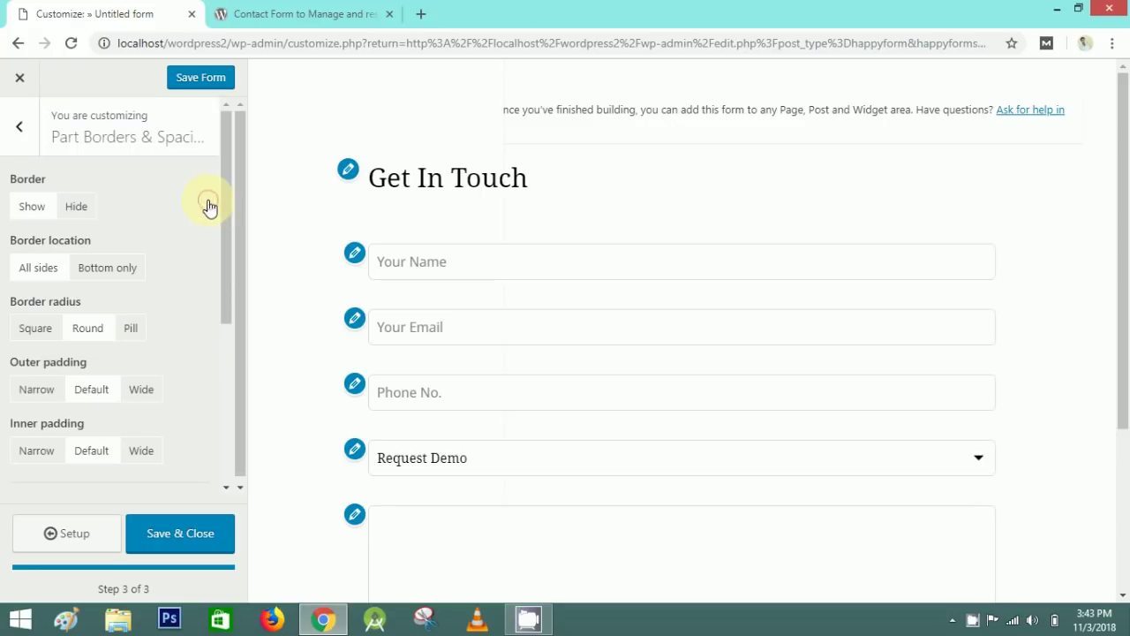
left_click(76, 212)
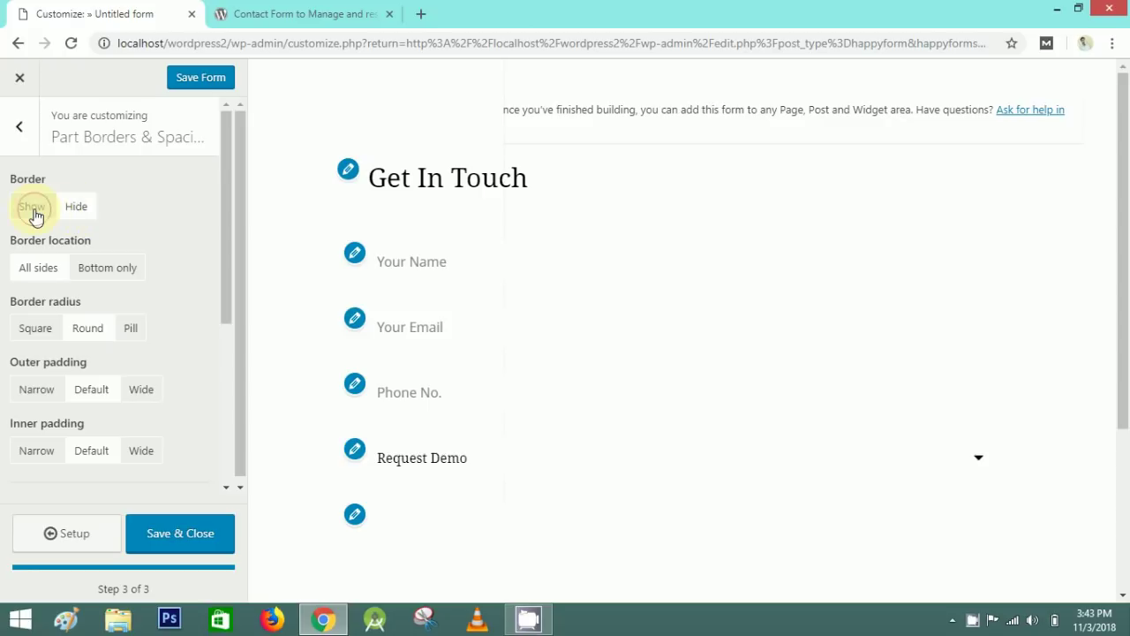
left_click(33, 210)
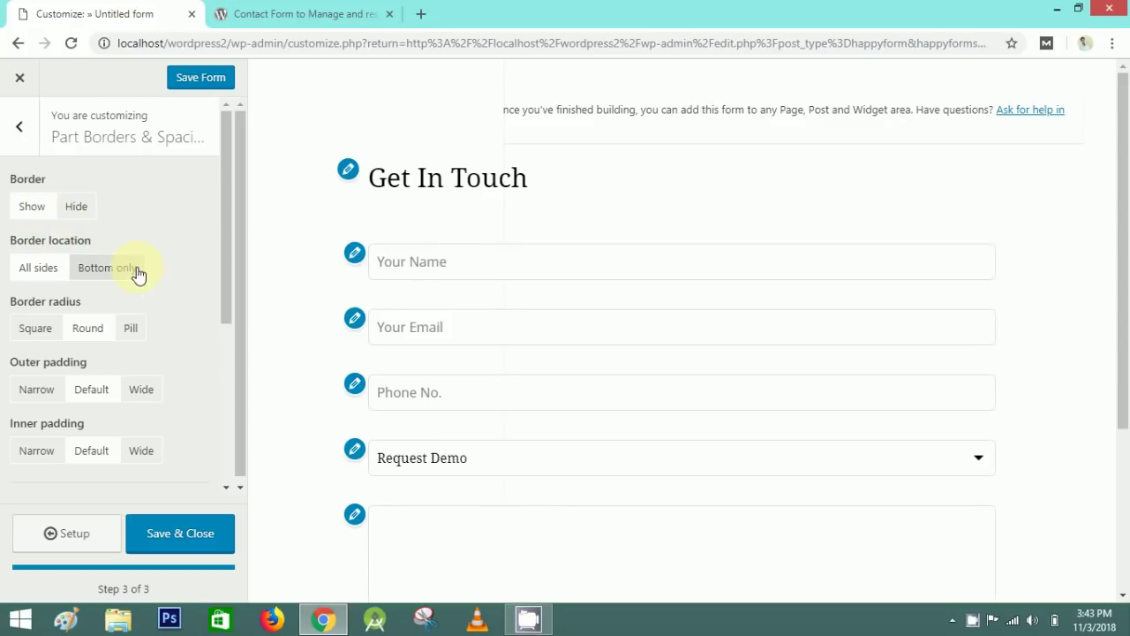
left_click_drag(224, 253, 240, 427)
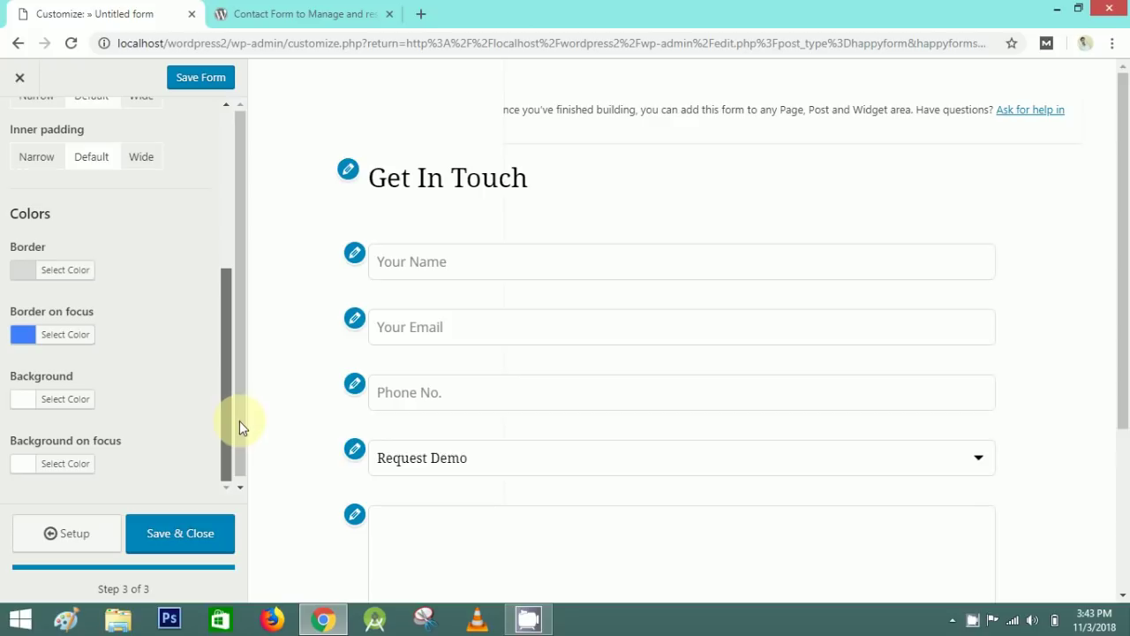
left_click(62, 271)
left_click(134, 271)
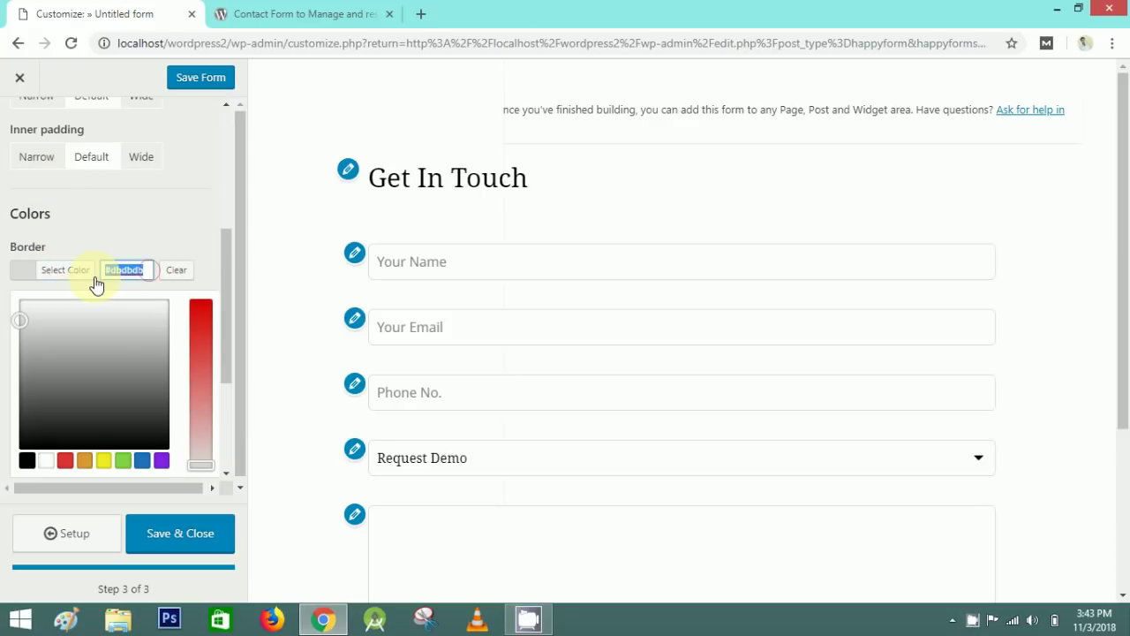
left_click(26, 460)
left_click(182, 215)
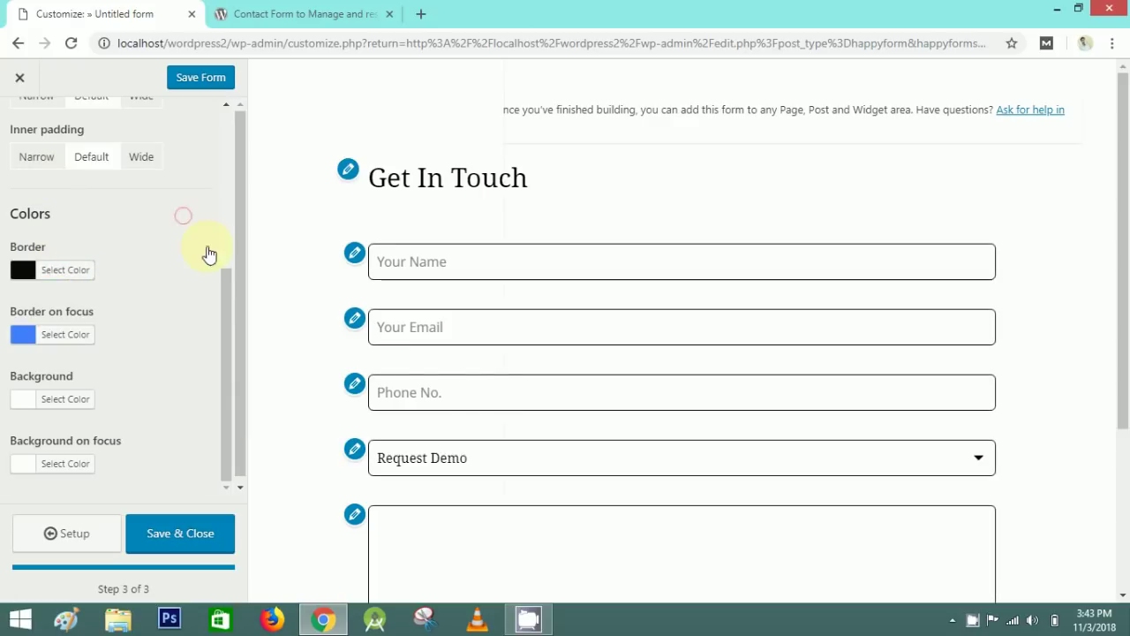
left_click_drag(226, 291, 212, 132)
left_click(76, 206)
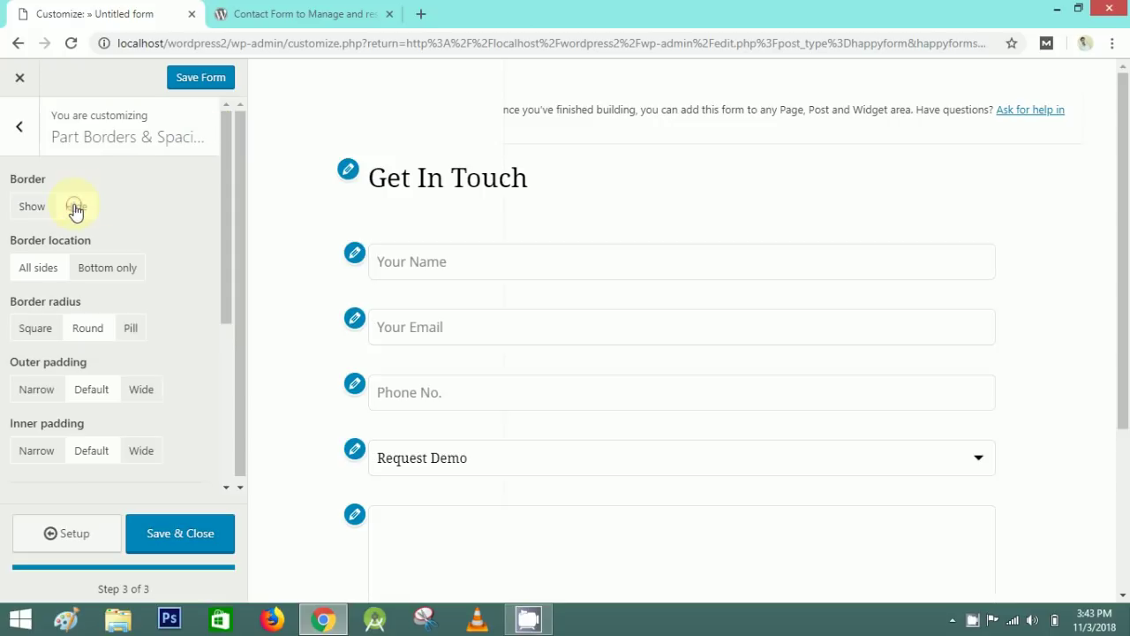
left_click(33, 210)
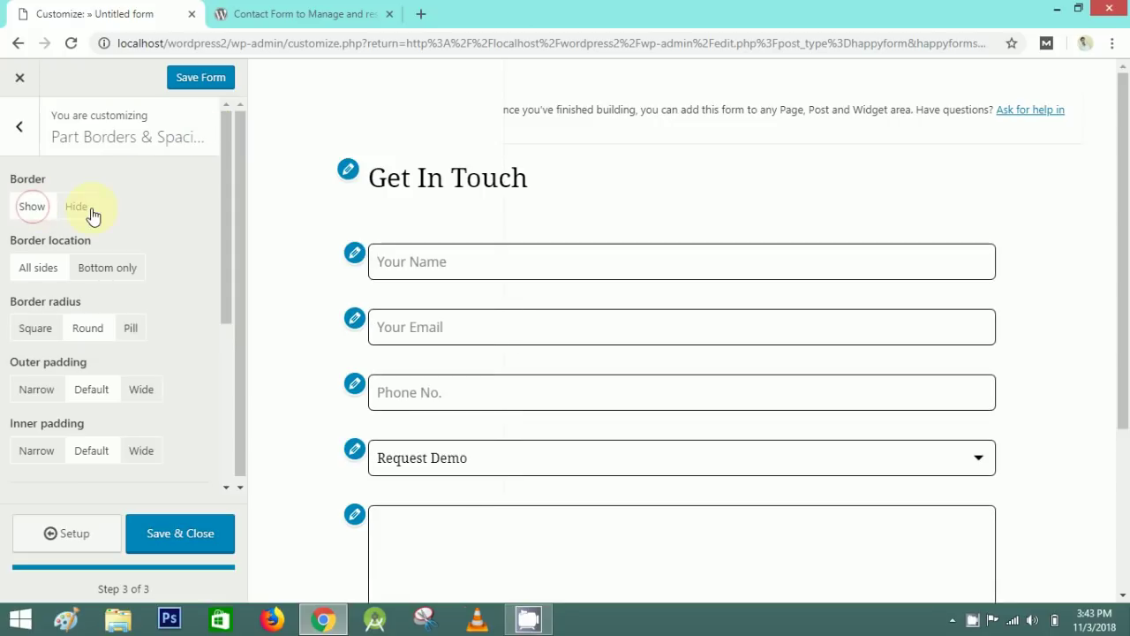
left_click(44, 331)
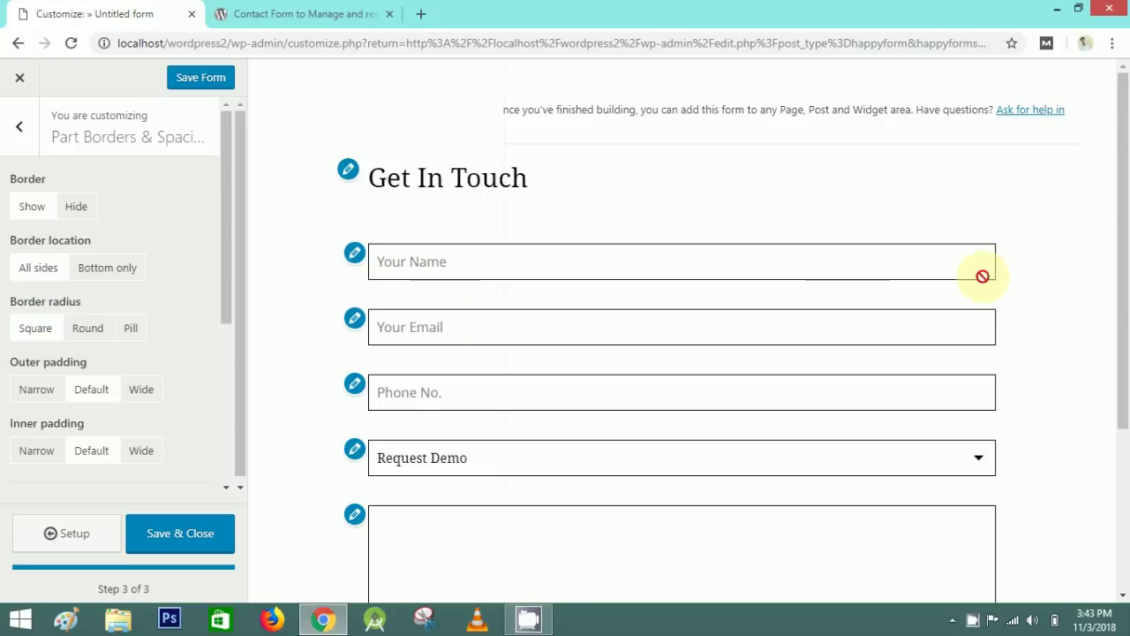
- Set the field border location to All sides after trying bottom-only borders
left_click(229, 239)
left_click(127, 274)
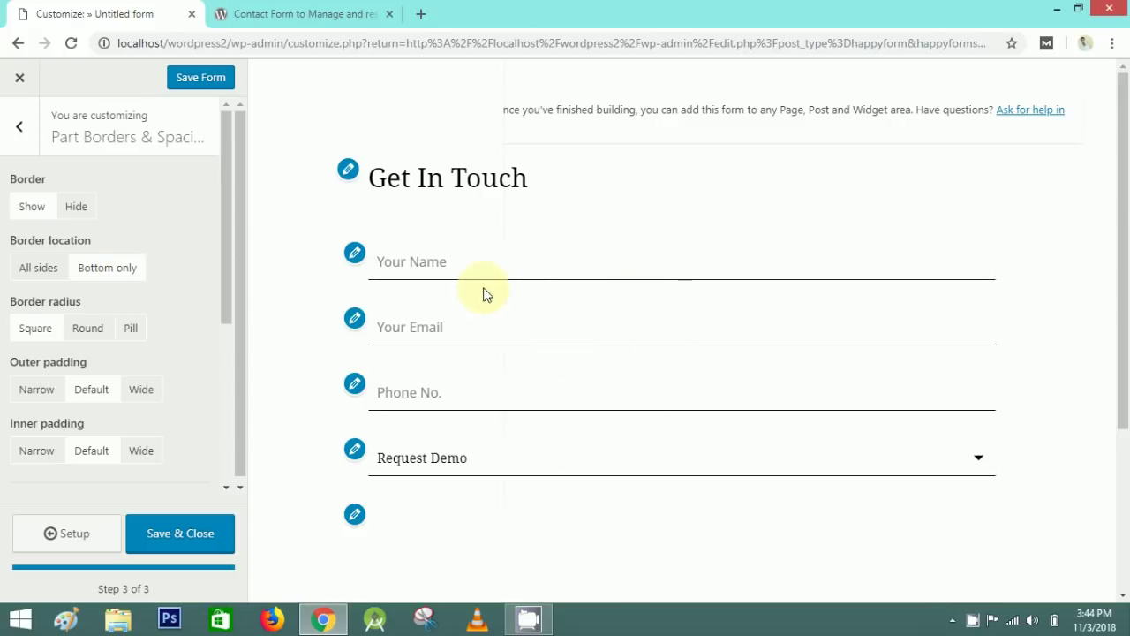
left_click(48, 276)
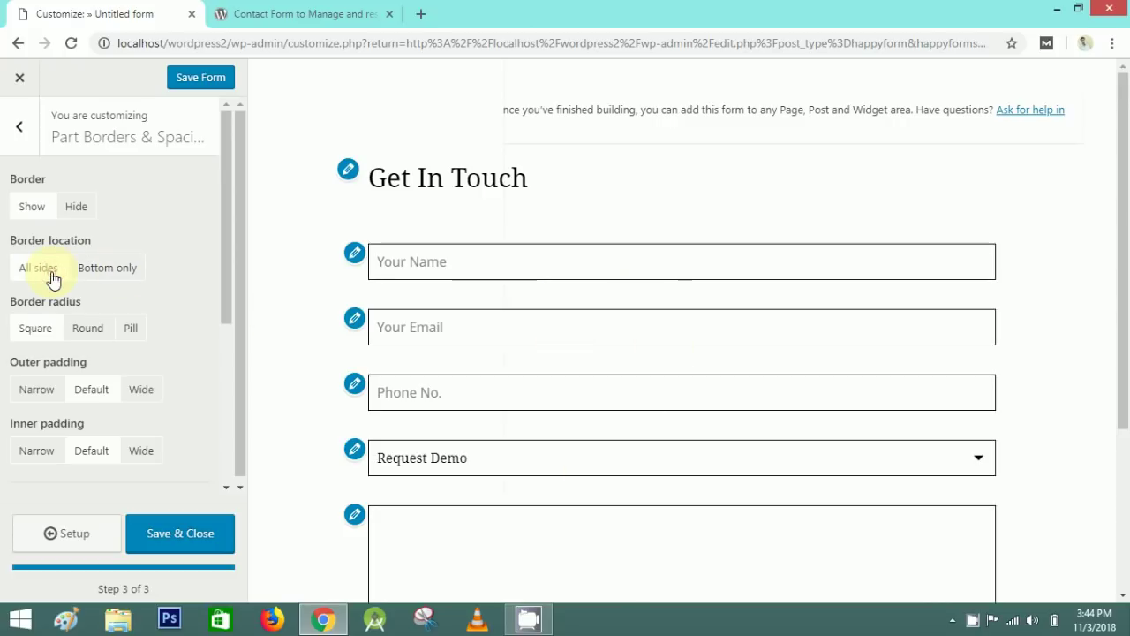
left_click(93, 273)
left_click(39, 276)
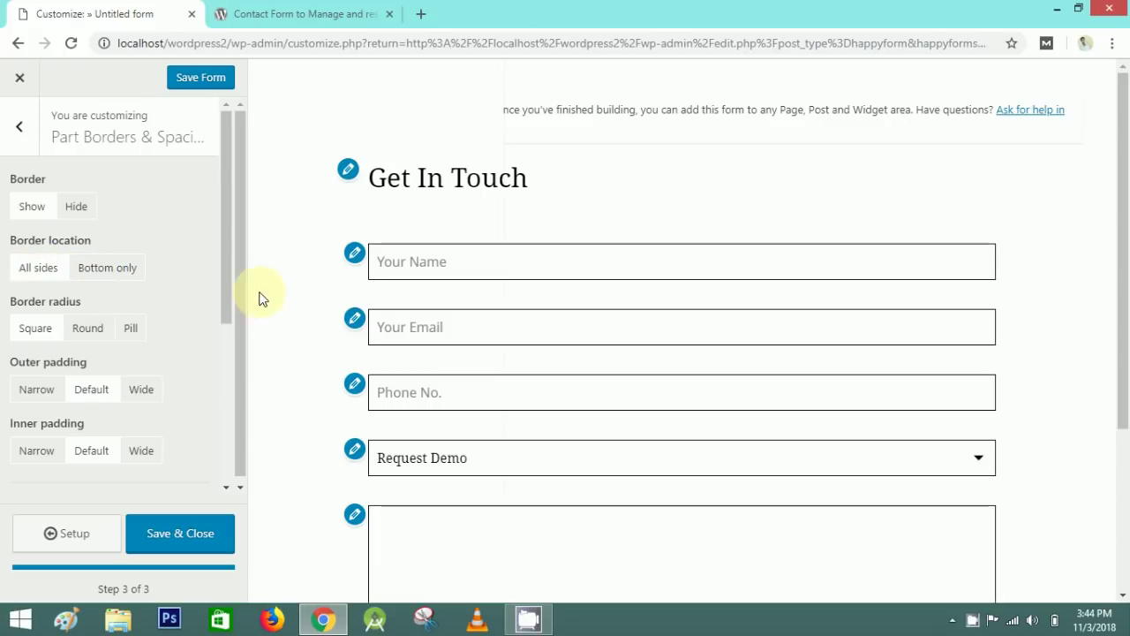
left_click_drag(229, 283, 235, 428)
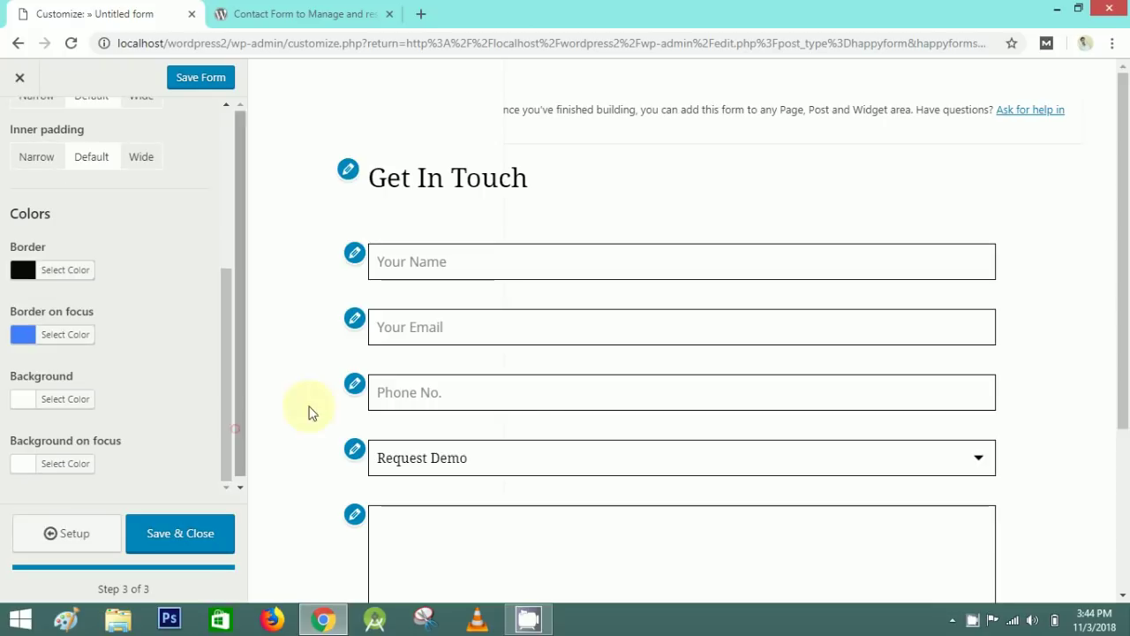
- Change the field border colour to light grey #c6c6c6
left_click(56, 271)
left_click_drag(45, 411, 12, 330)
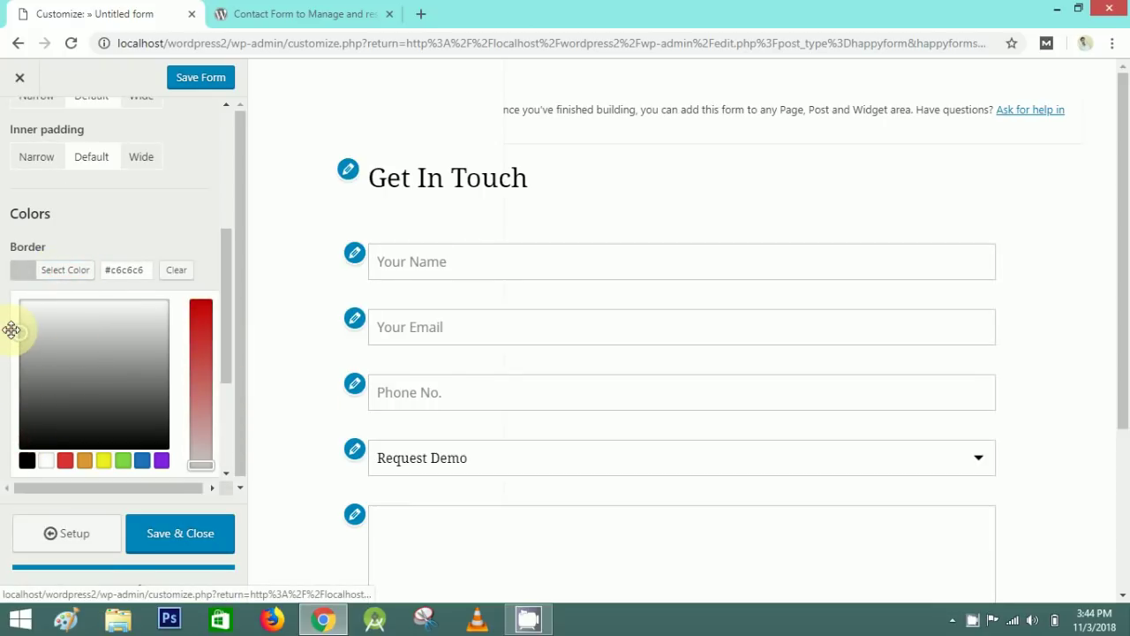
left_click(206, 231)
scroll(321, 340, "down", 3)
scroll(320, 335, "up", 3)
left_click_drag(227, 381, 226, 205)
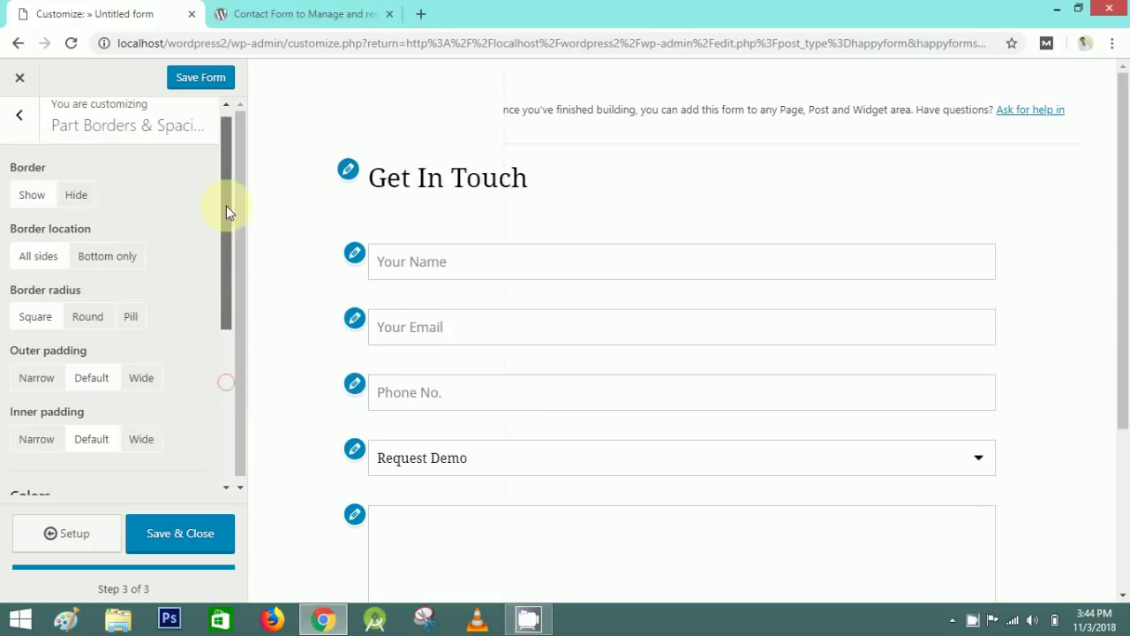
- Review the Part Labels & Text style settings
left_click(9, 137)
left_click(135, 250)
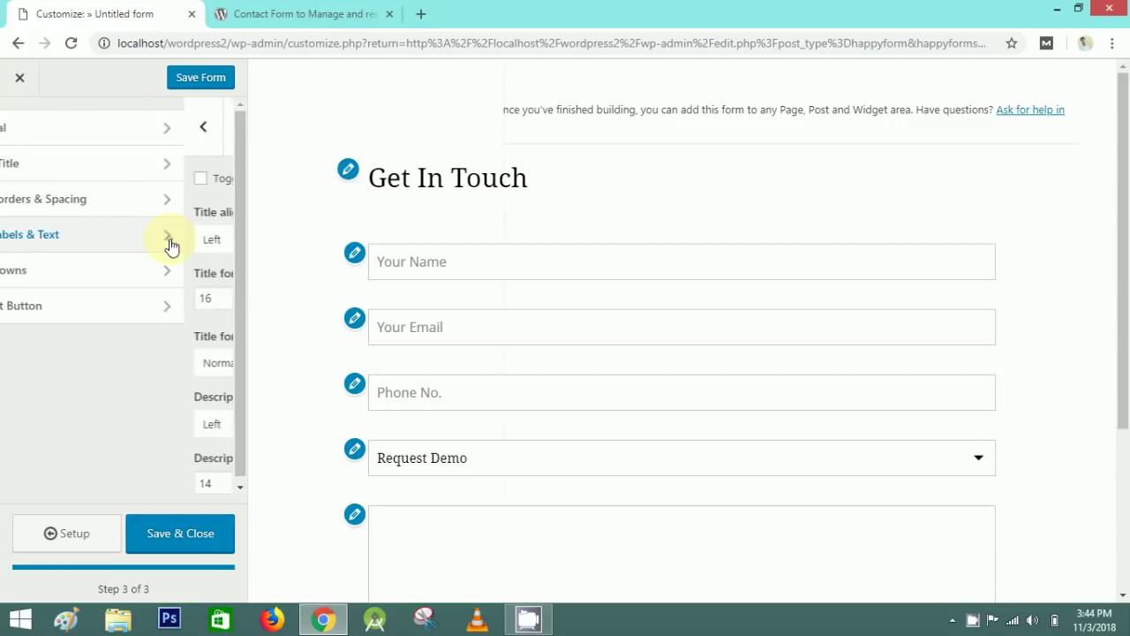
left_click_drag(223, 214, 36, 245)
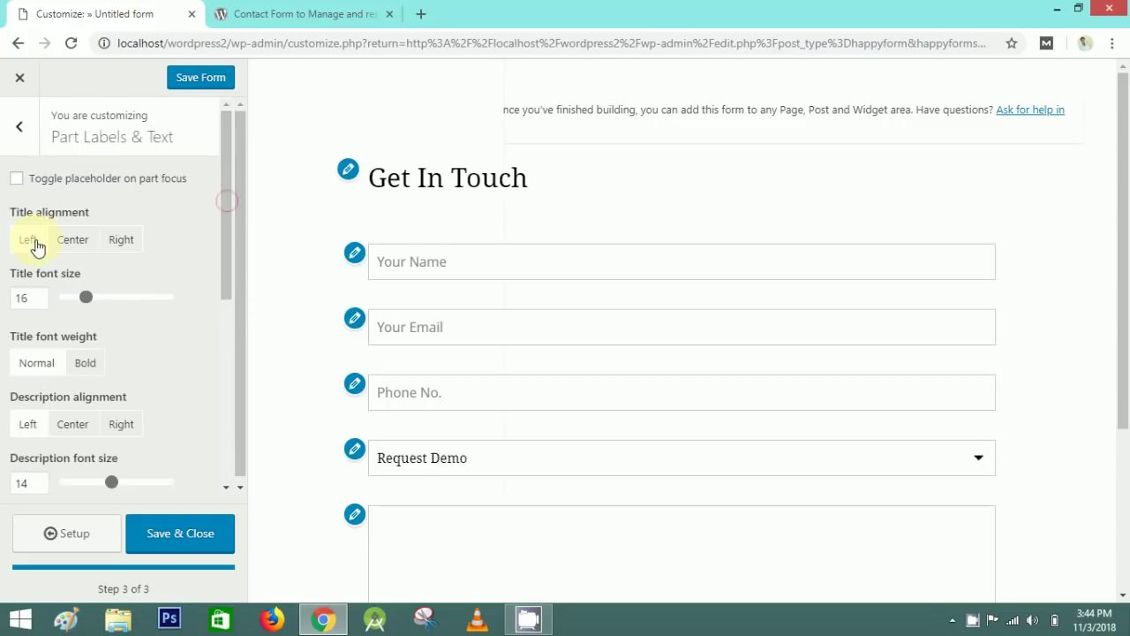
left_click_drag(226, 292, 206, 206)
left_click(21, 122)
- Check the Dropdowns style settings with white item backgrounds and black text
left_click(209, 267)
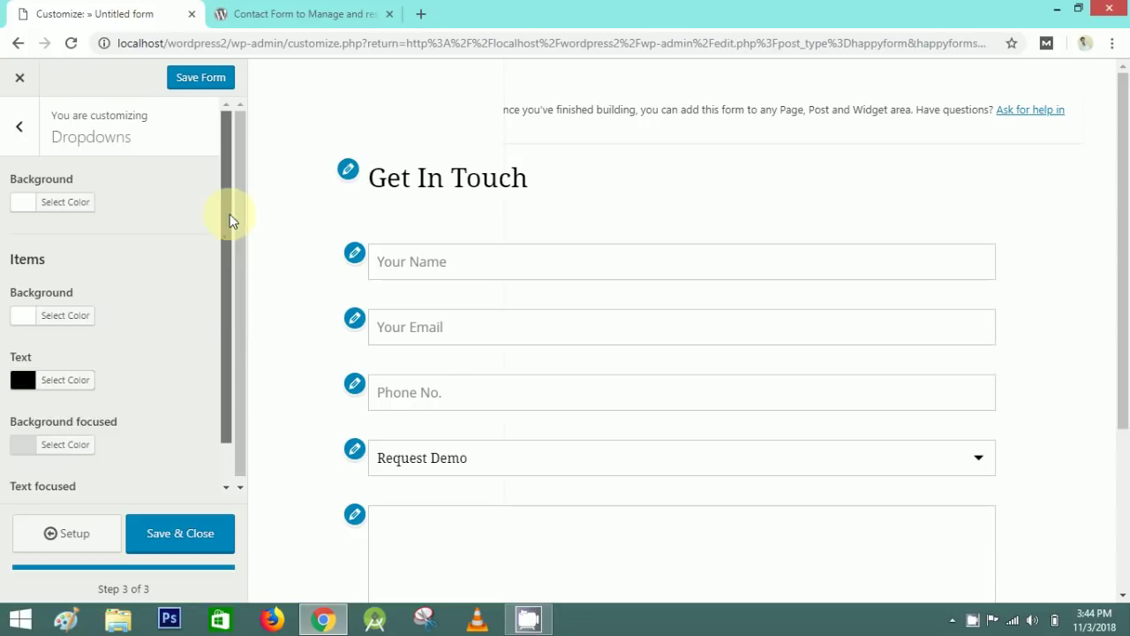
left_click_drag(230, 222, 228, 346)
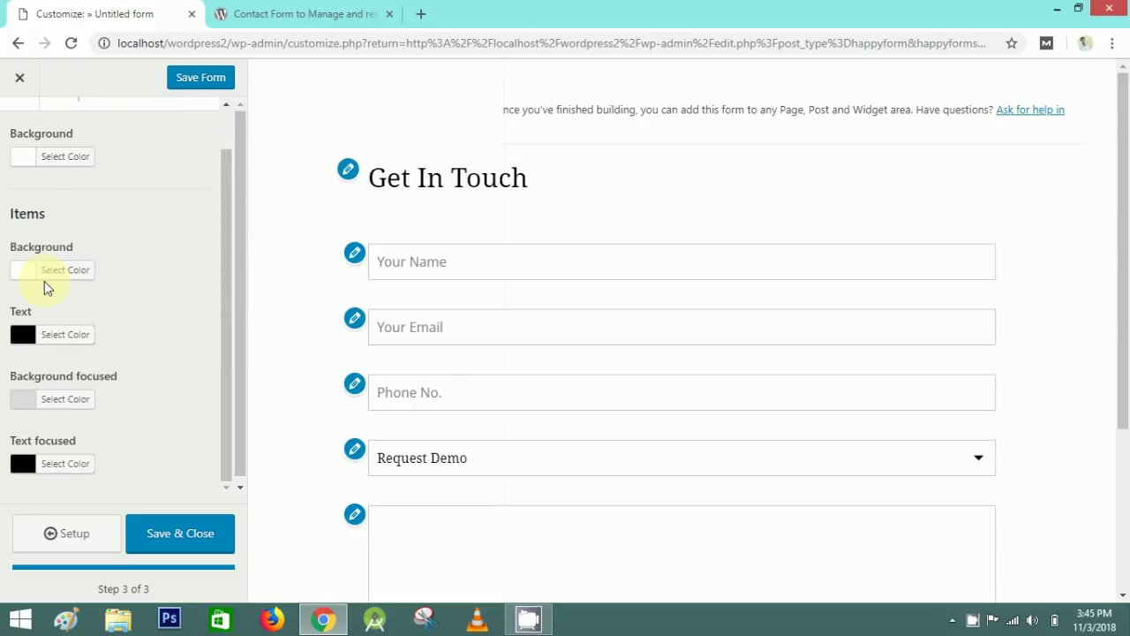
scroll(40, 141, "up", 1)
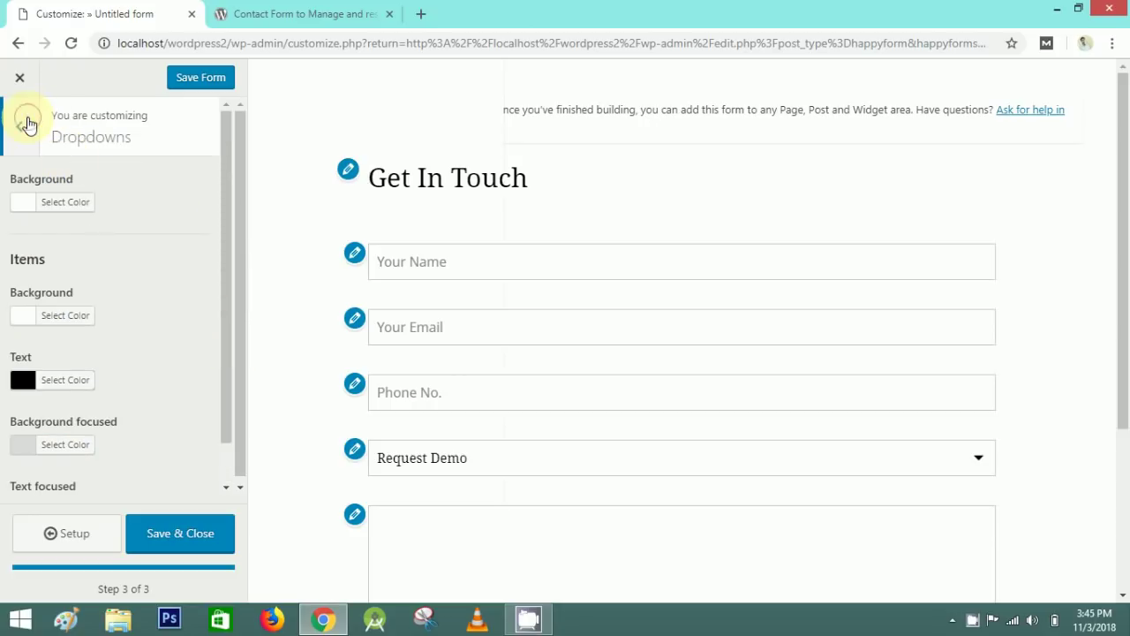
left_click(28, 123)
- Give the Submit button Round corners and Full width
left_click(135, 309)
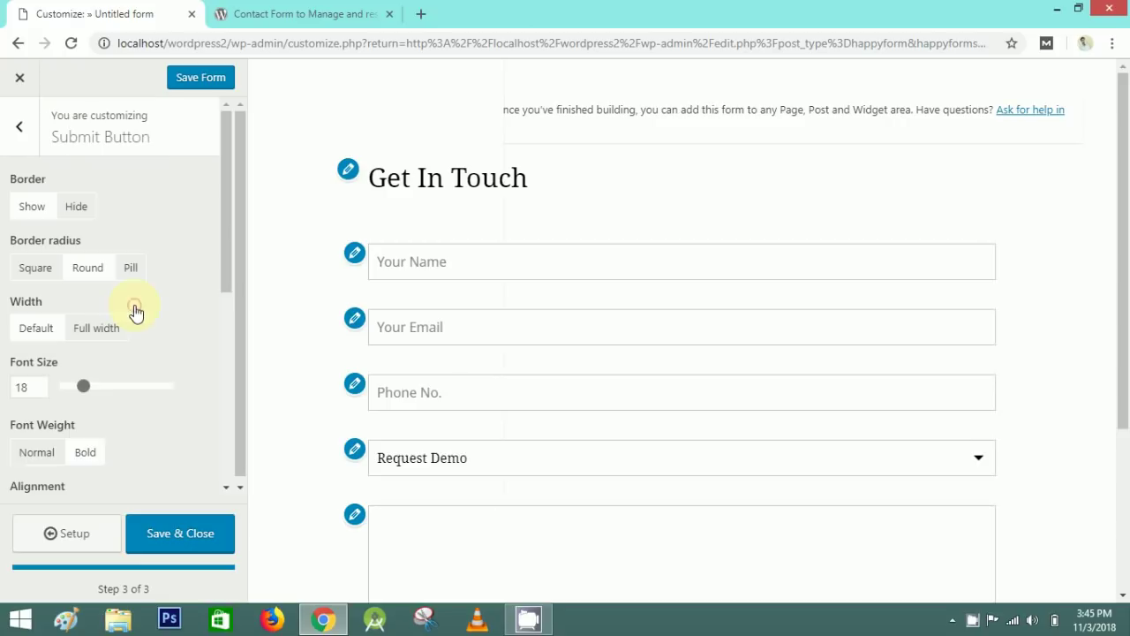
scroll(291, 308, "down", 3)
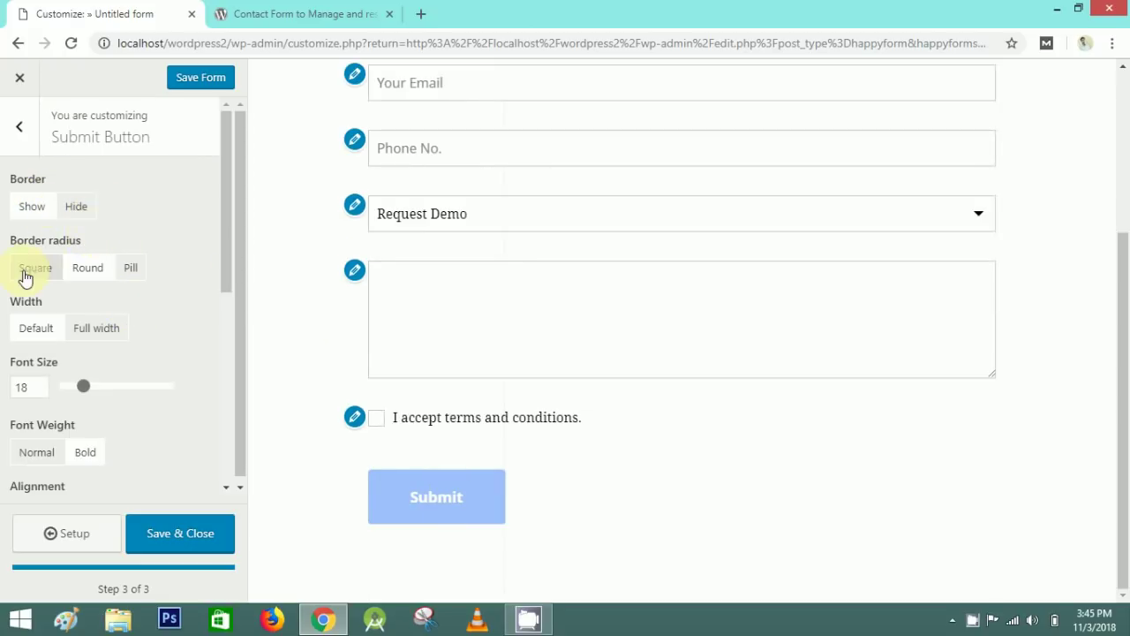
left_click(137, 269)
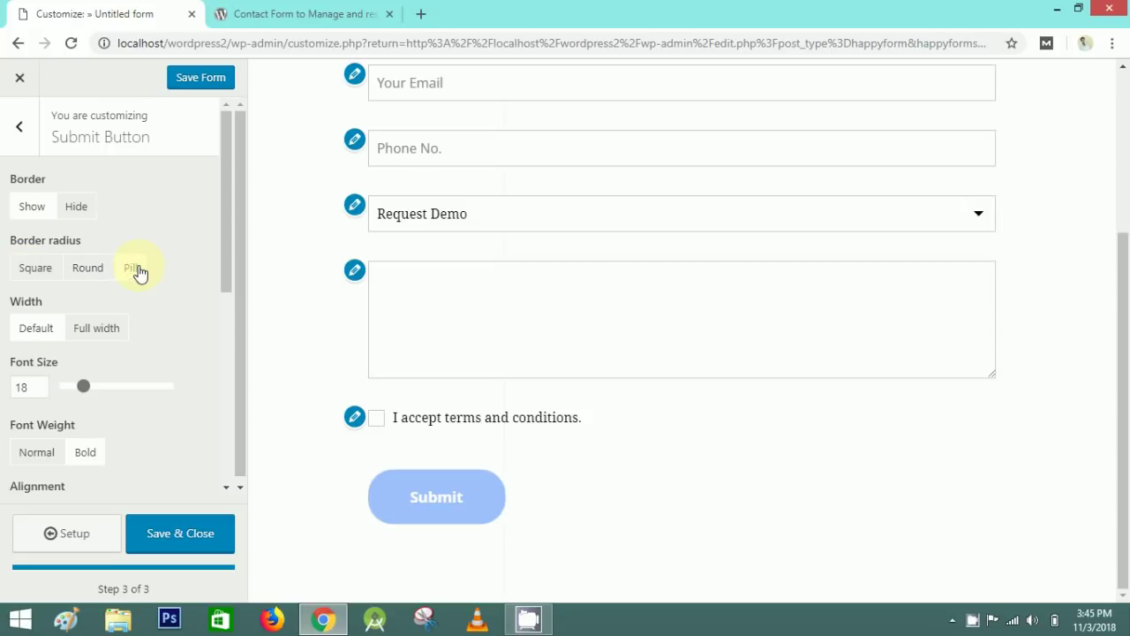
left_click(93, 271)
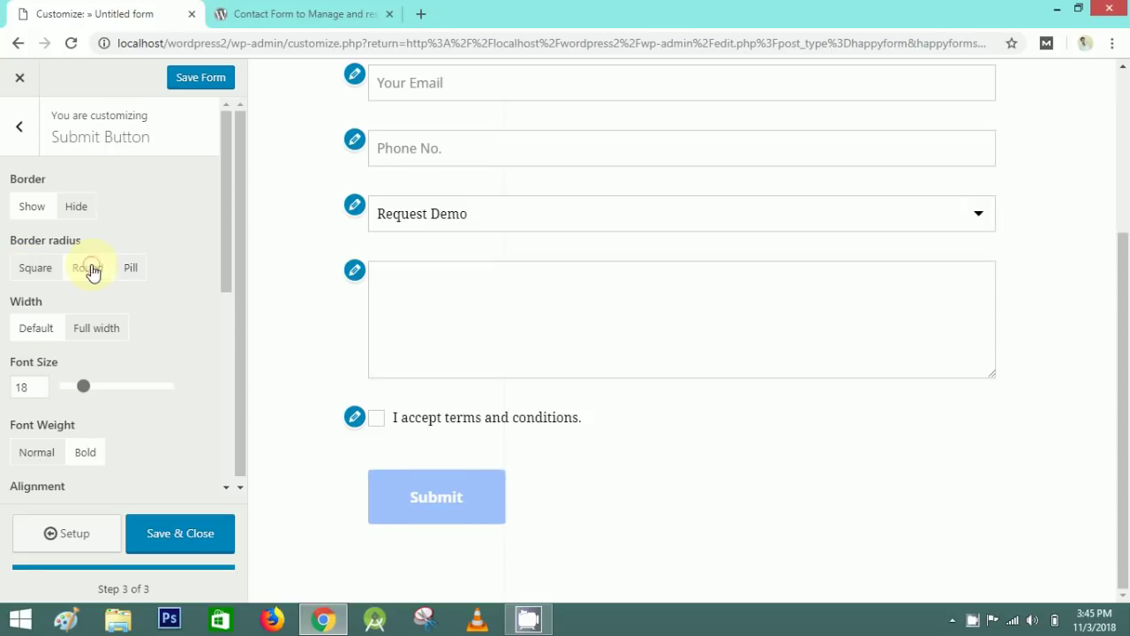
left_click(99, 332)
left_click(37, 327)
left_click(102, 336)
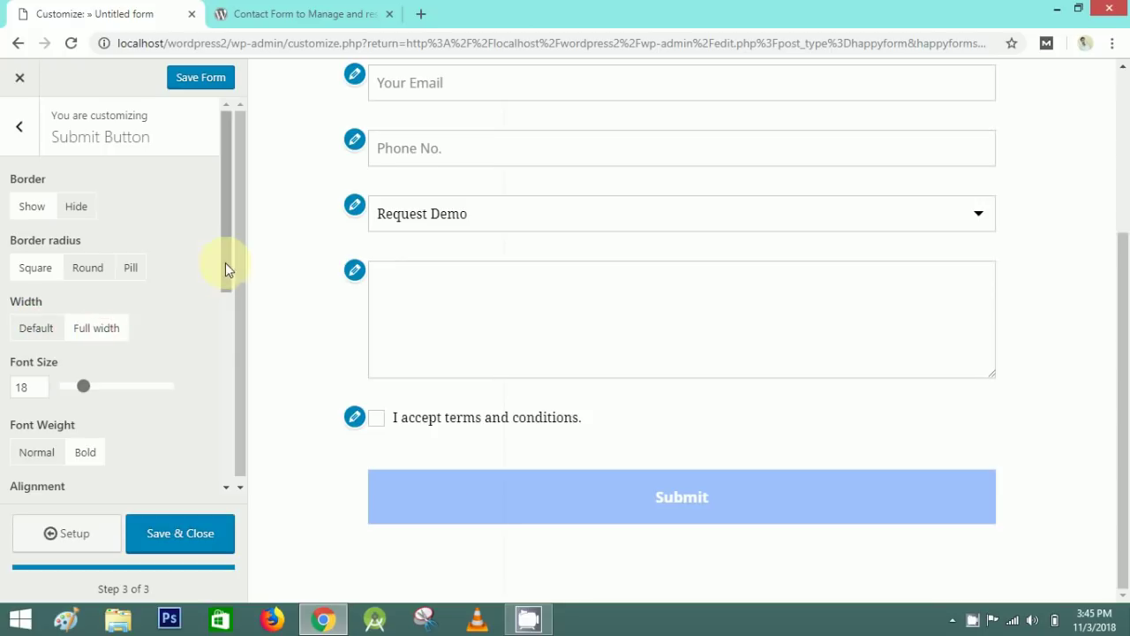
- Center-align the Submit button and return to the style sections list
left_click_drag(225, 262, 233, 354)
left_click(76, 316)
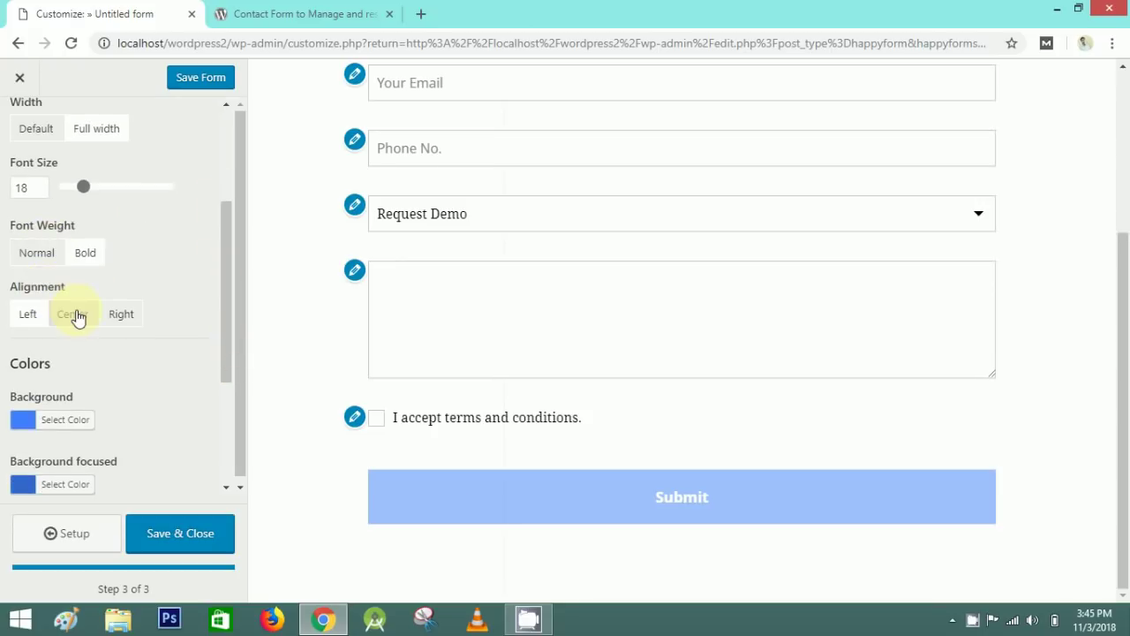
left_click_drag(224, 312, 230, 380)
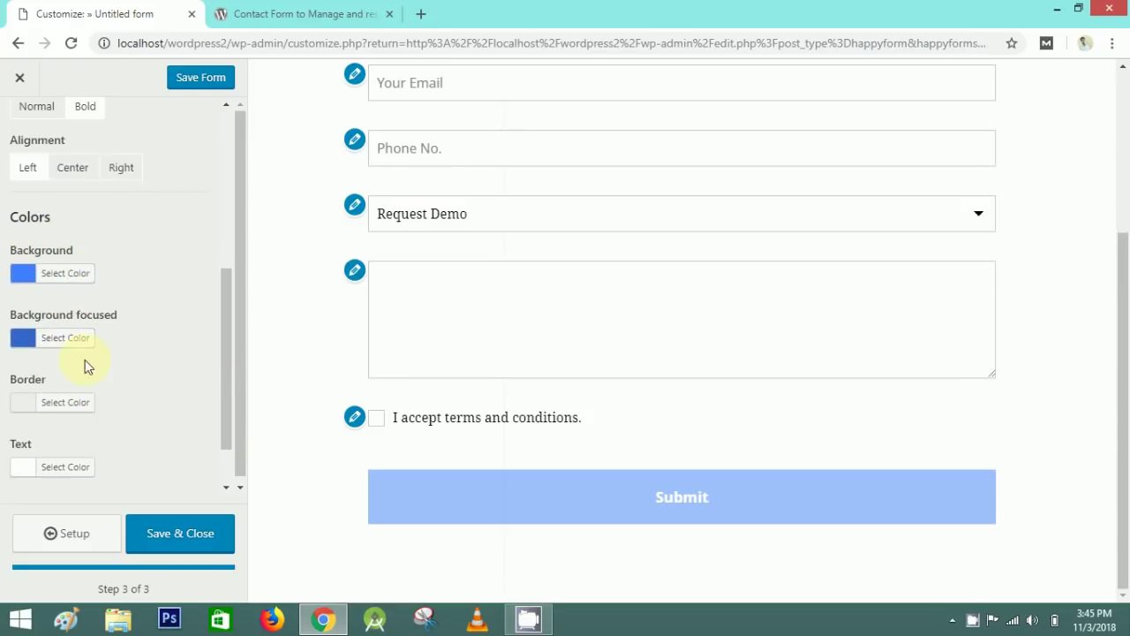
left_click_drag(224, 393, 44, 418)
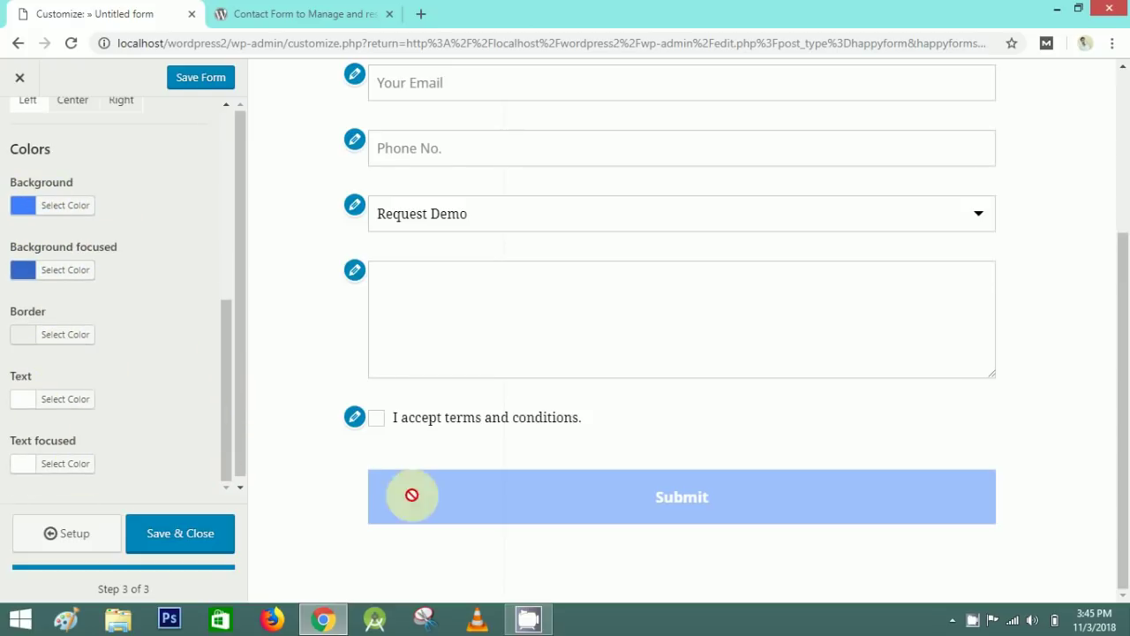
left_click_drag(214, 328, 212, 111)
left_click(20, 124)
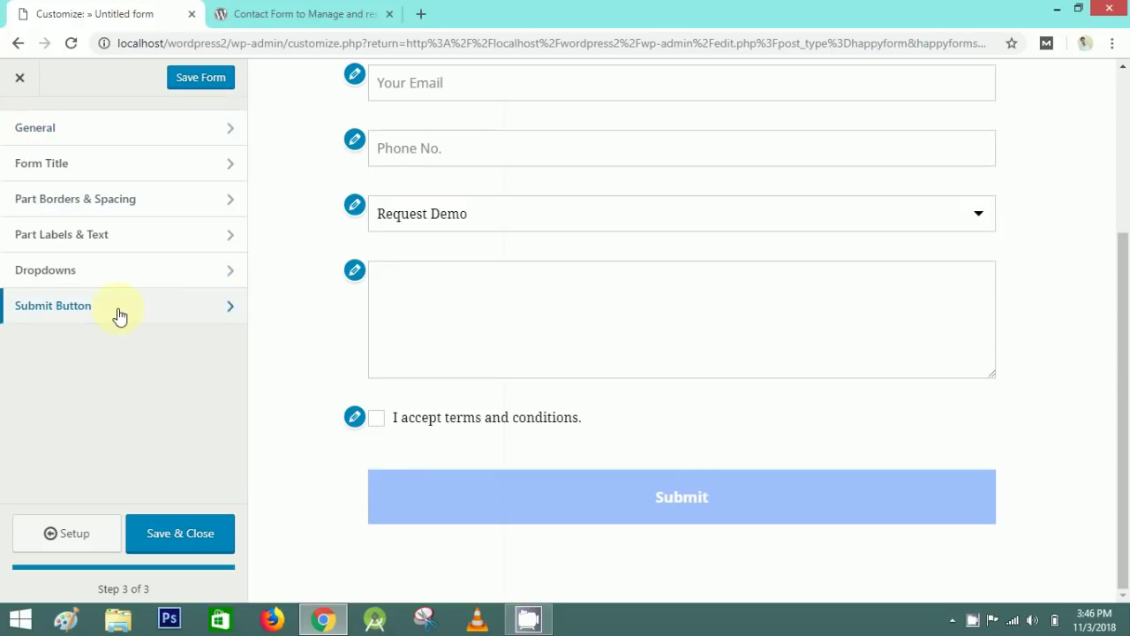
- Save the form, copy its [happyforms id="14" /] shortcode, and go to Pages
left_click(196, 545)
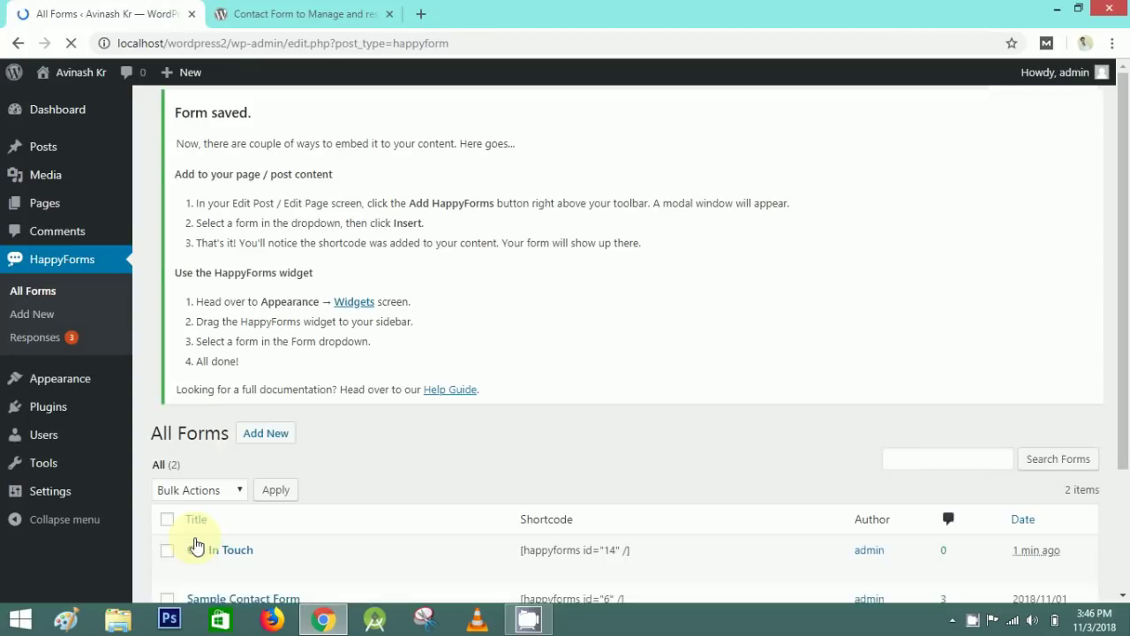
scroll(495, 434, "down", 3)
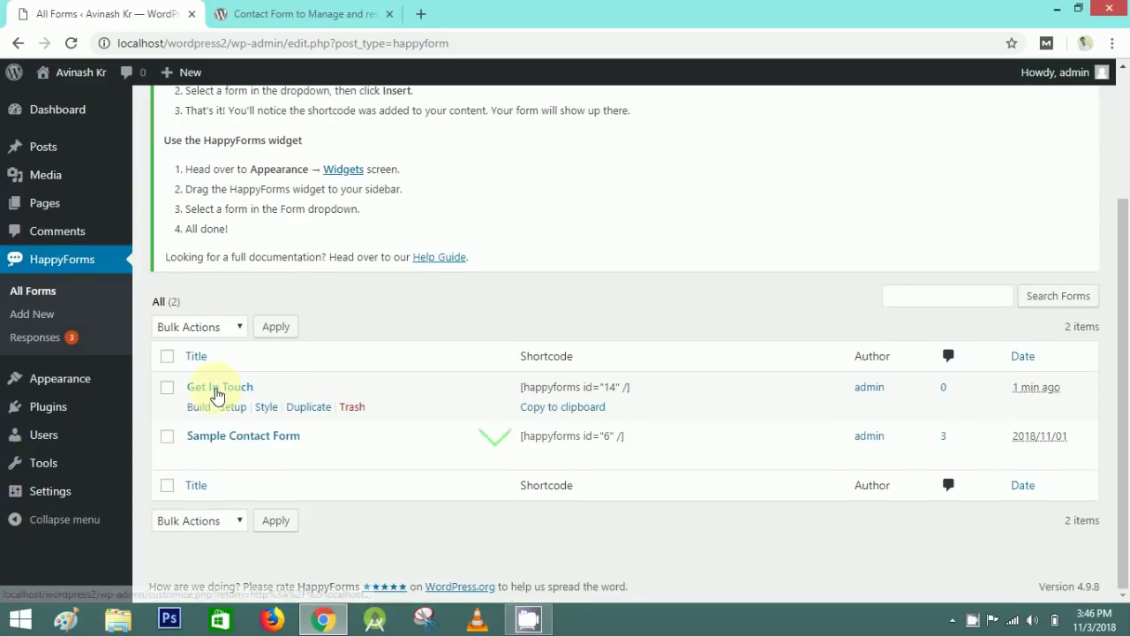
left_click_drag(523, 386, 521, 394)
left_click(41, 152)
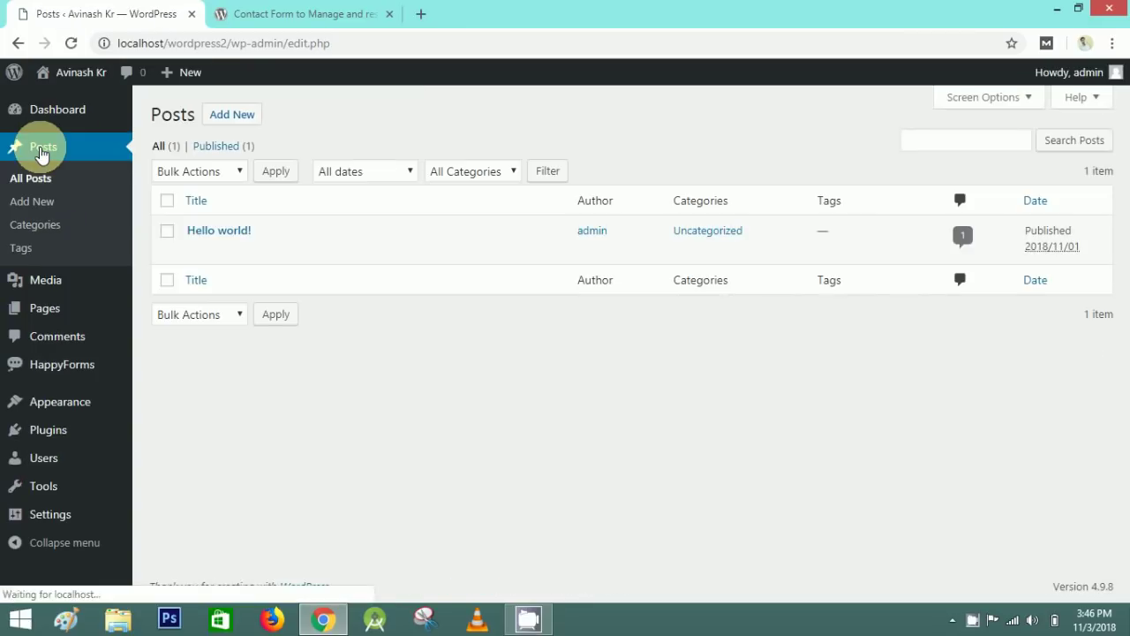
left_click(43, 314)
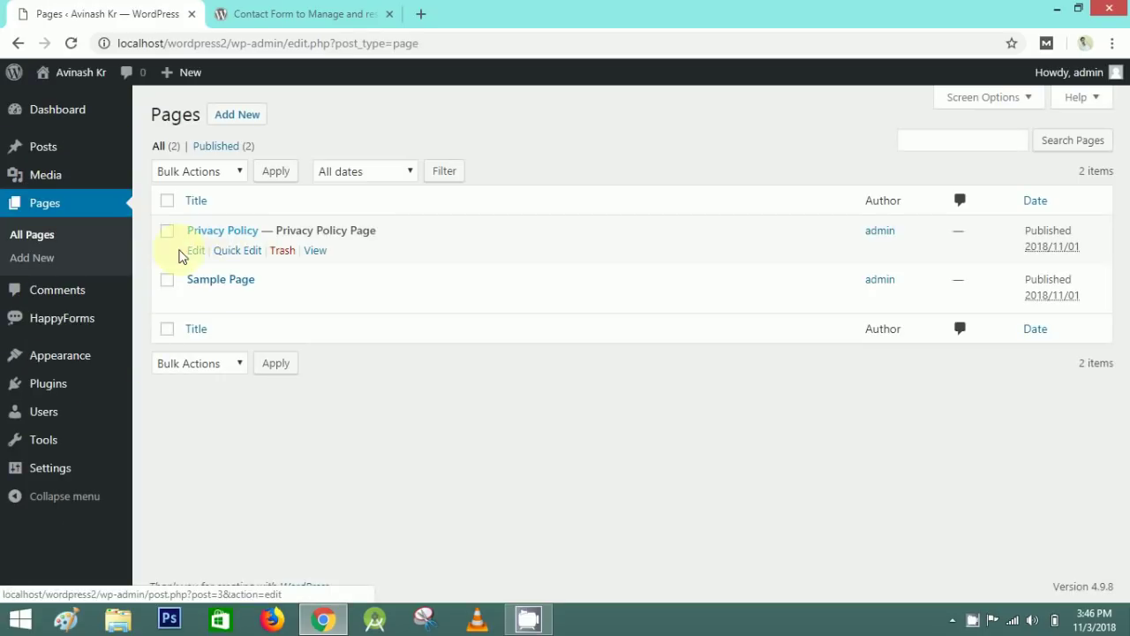
- Publish a new page 'Demo Page' containing the [happyforms id="14" /] shortcode
left_click(243, 118)
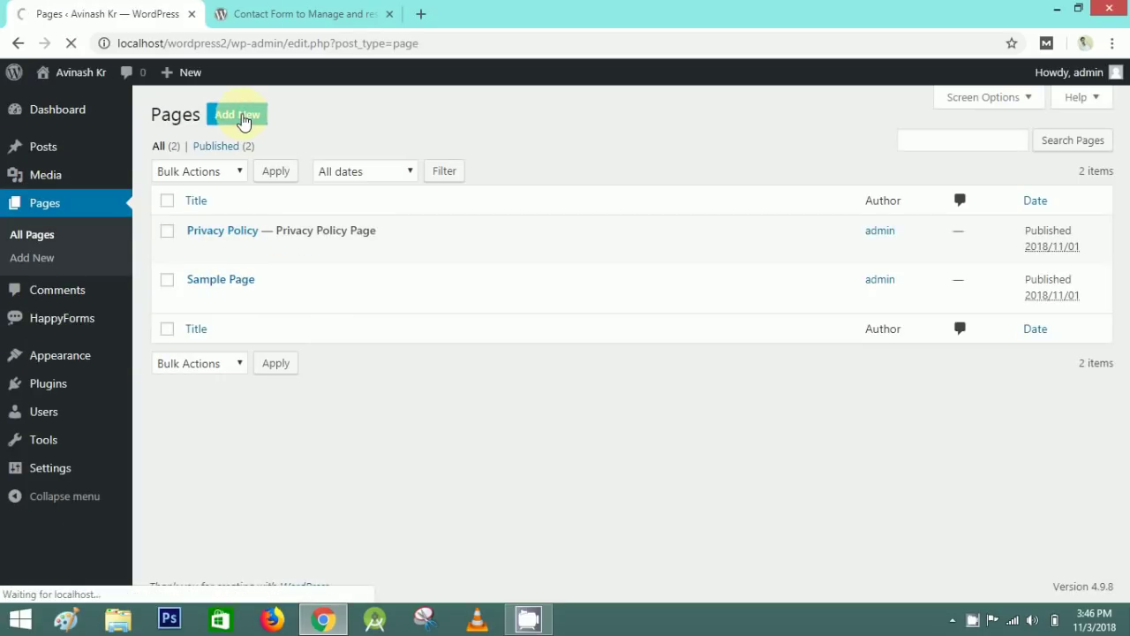
type("Demo Page")
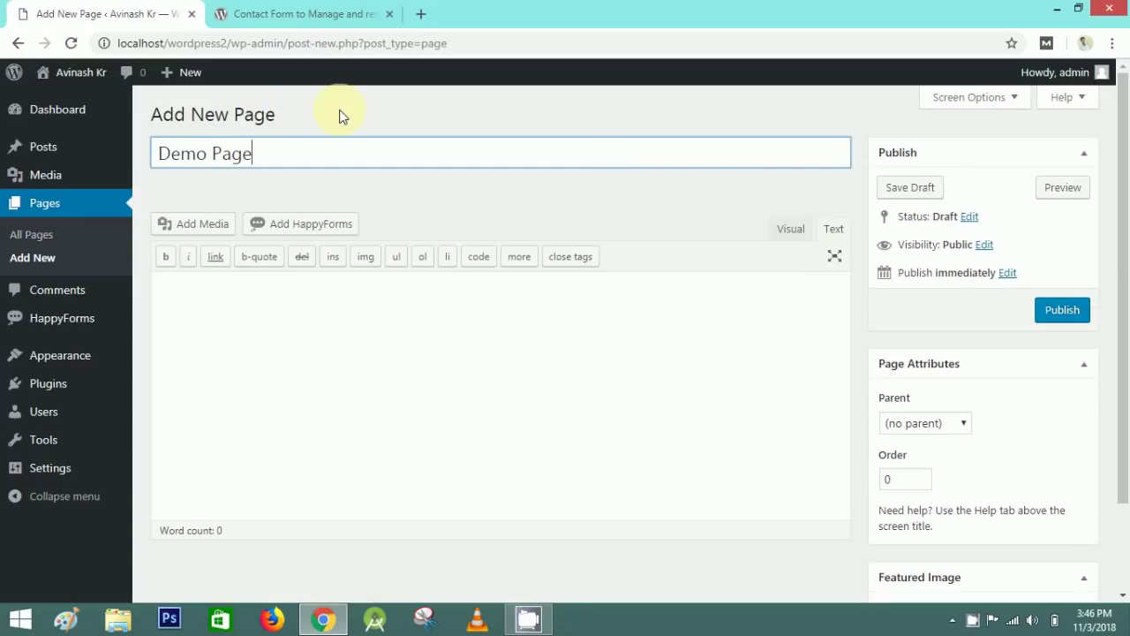
left_click(343, 117)
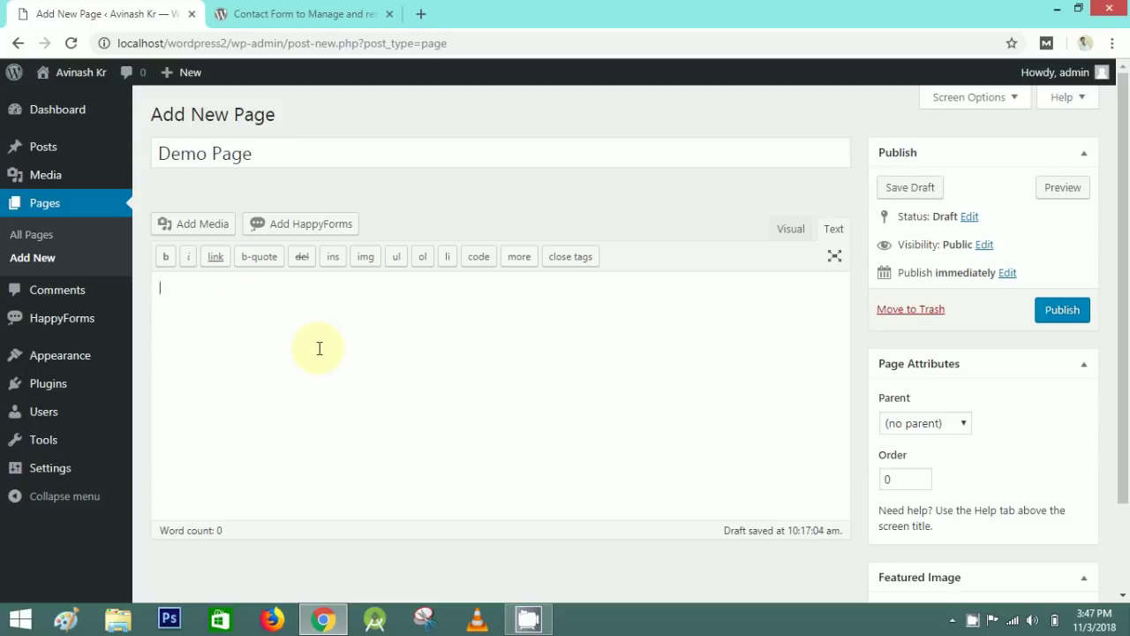
left_click_drag(227, 289, 159, 288)
left_click(159, 288)
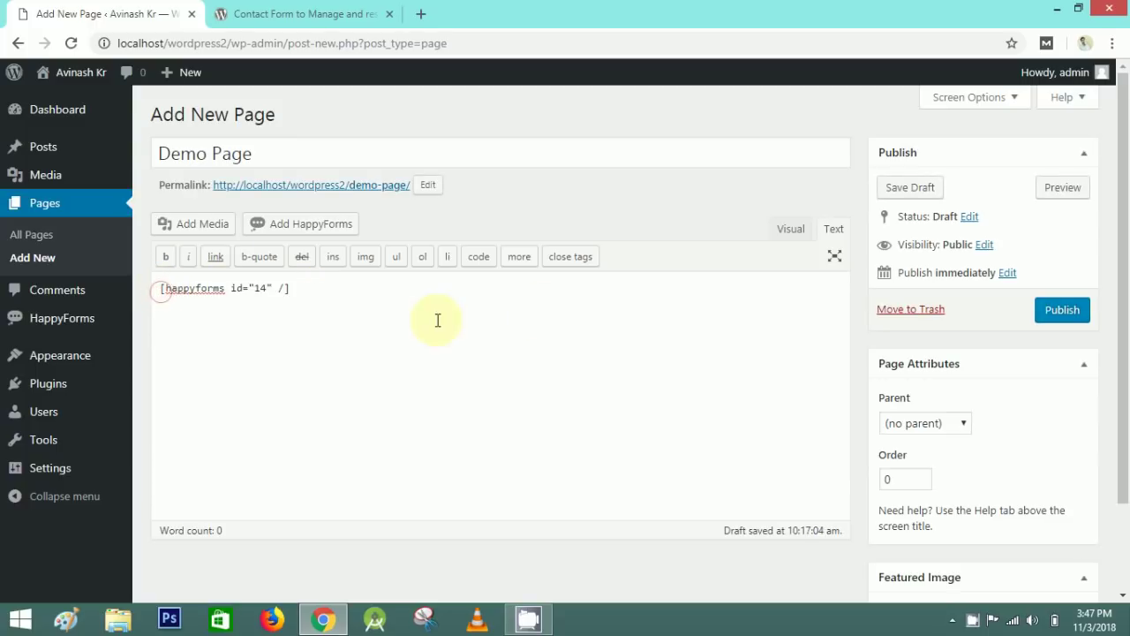
left_click(1064, 314)
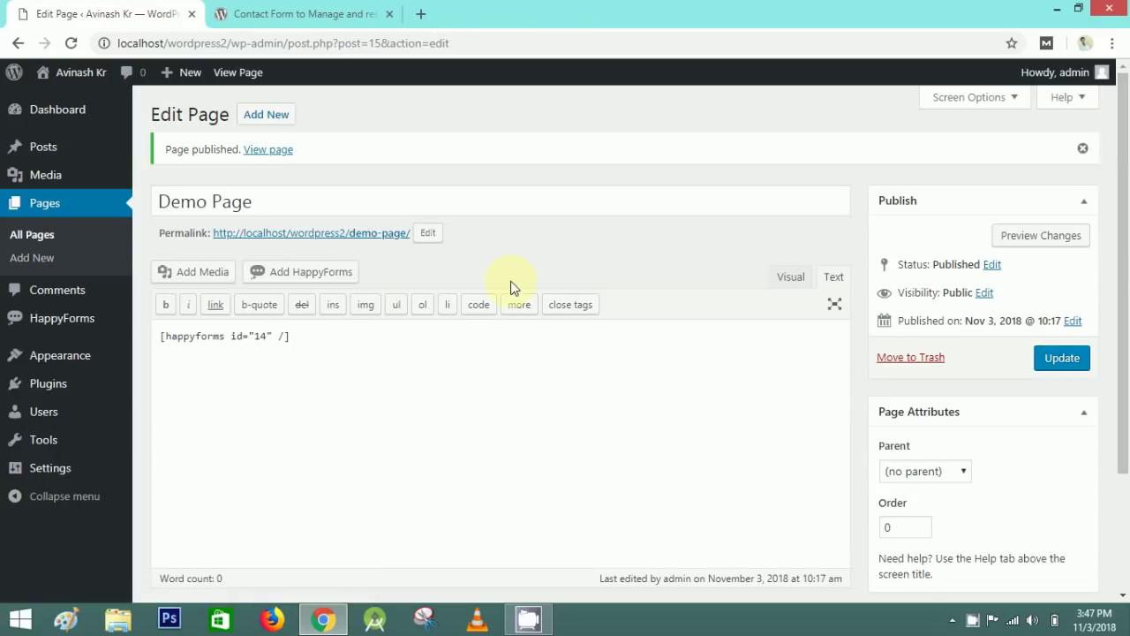
left_click(362, 239)
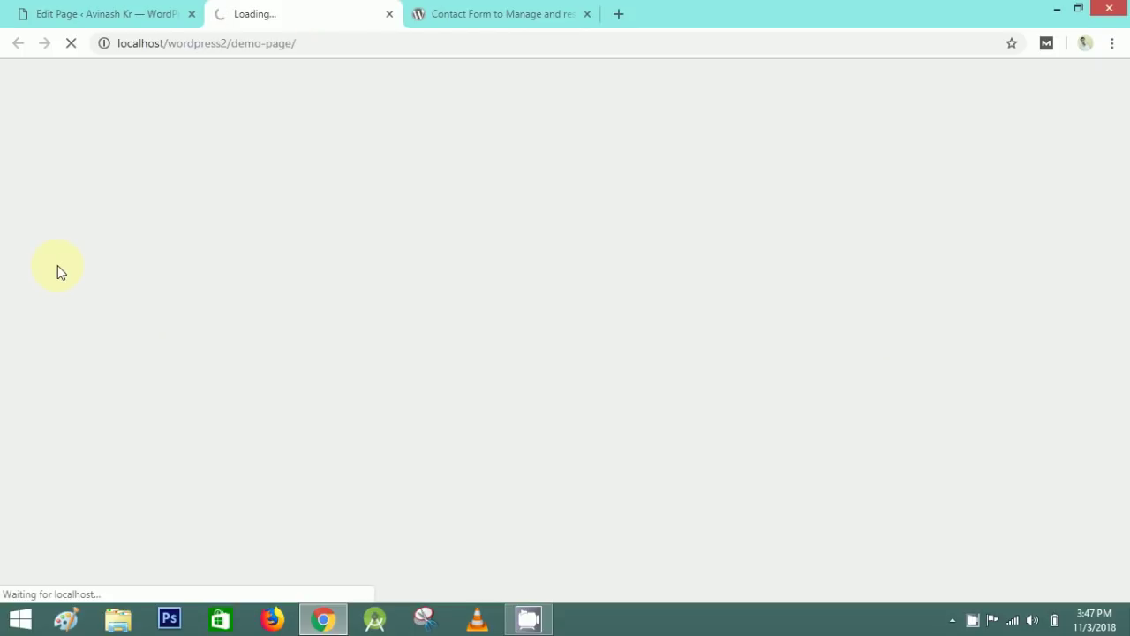
- Inspect the Get In Touch form and its title on the live Demo Page
scroll(402, 336, "down", 4)
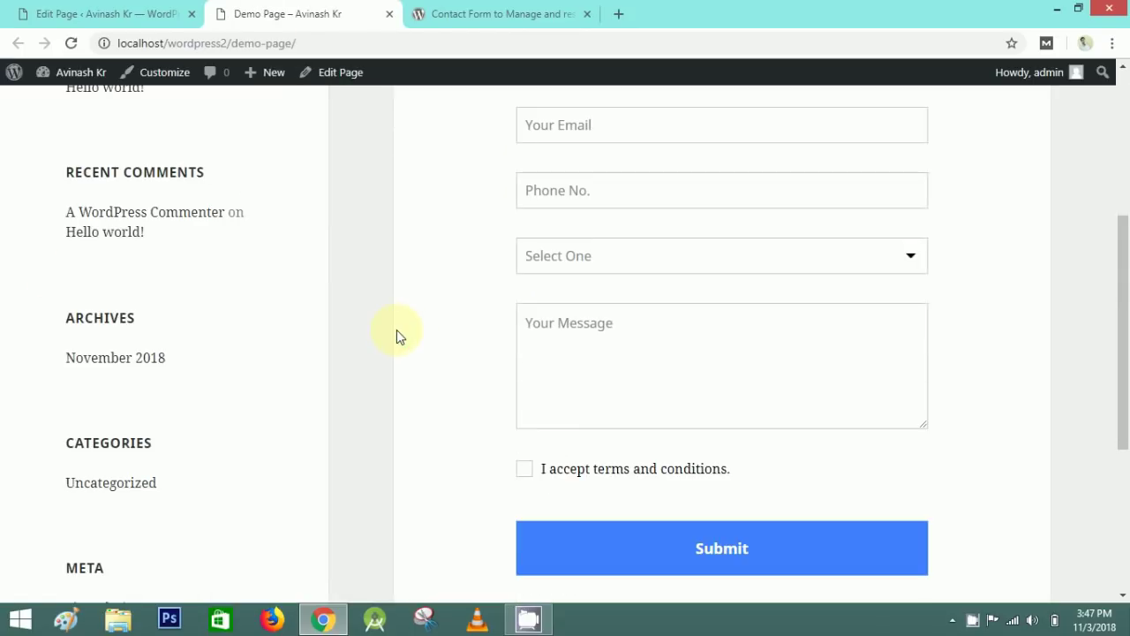
scroll(397, 331, "up", 1)
left_click_drag(1125, 315, 1122, 250)
left_click_drag(548, 216, 718, 215)
left_click(719, 212)
left_click_drag(1122, 237, 1129, 274)
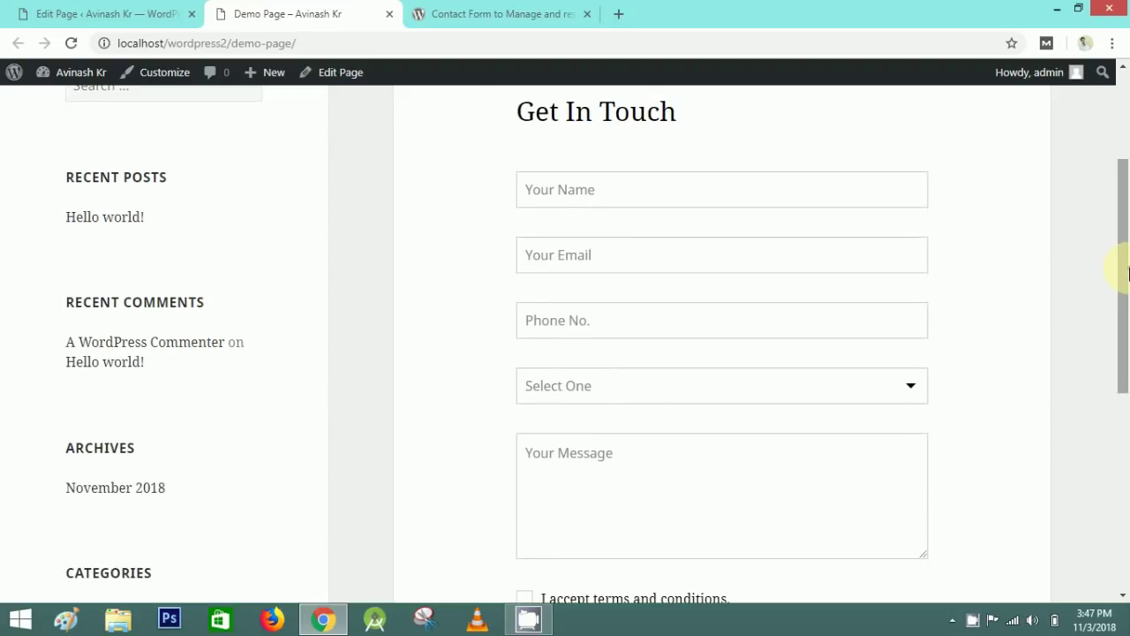
- Fill in name, email, phone and message, choosing Request Demo as enquiry type
left_click(598, 194)
left_click(523, 258)
left_click(547, 320)
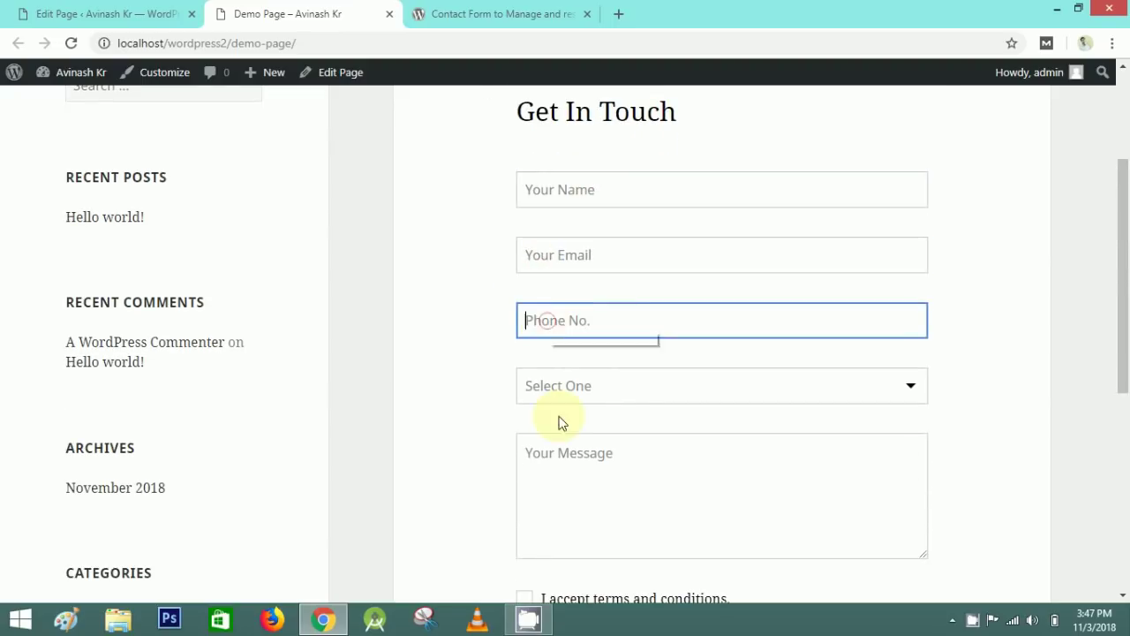
scroll(918, 392, "down", 1)
left_click(901, 303)
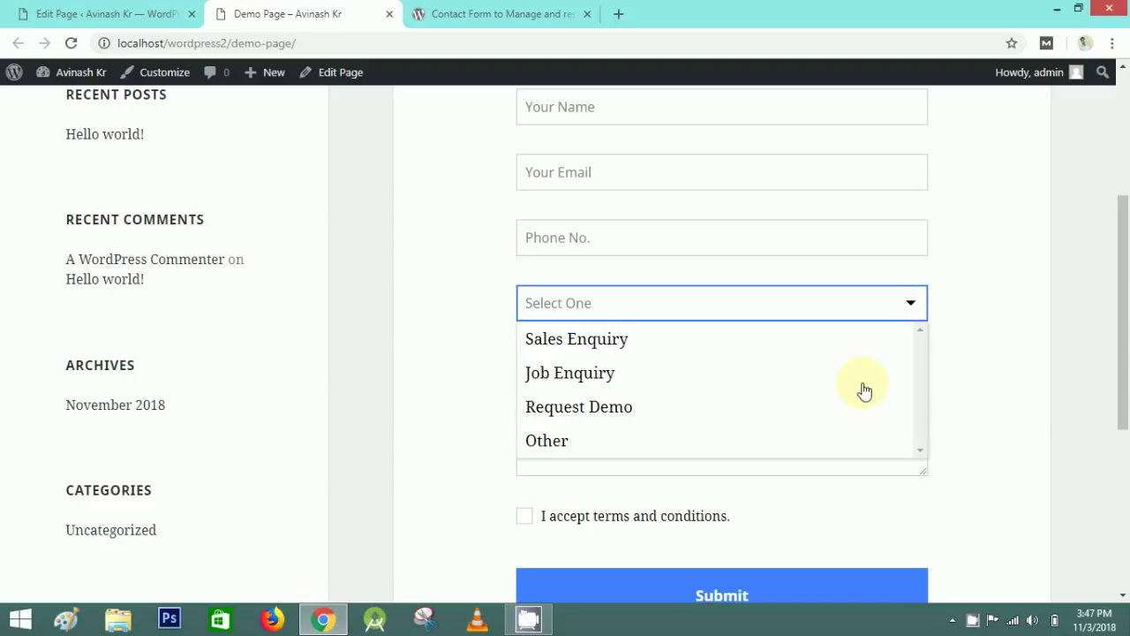
left_click(581, 407)
left_click(562, 386)
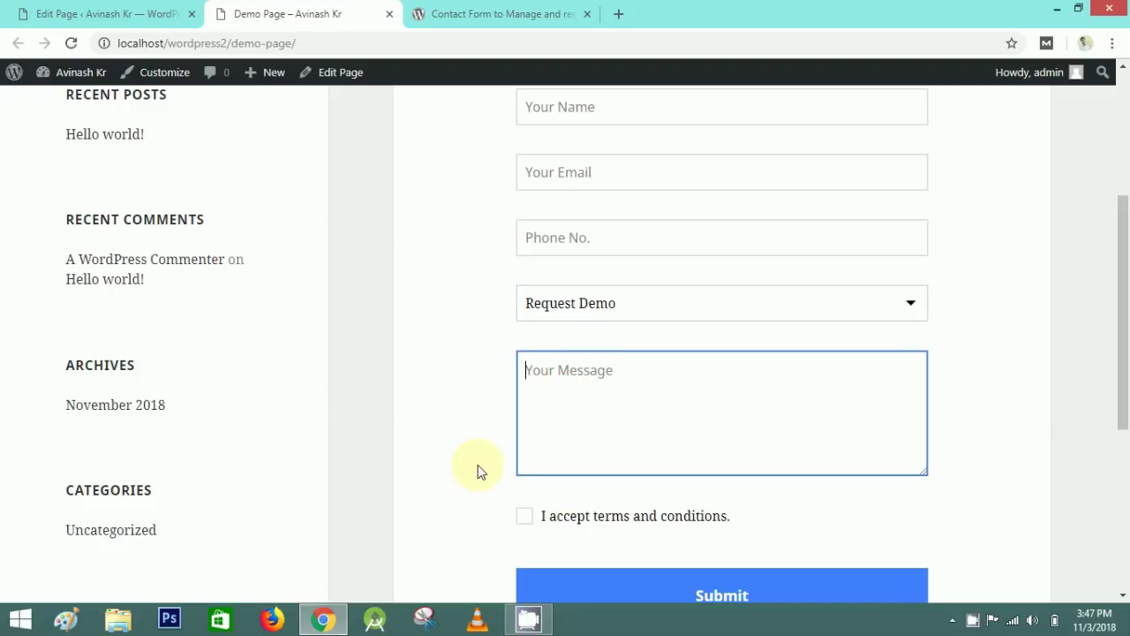
- Accept the terms, submit the test form, and return to the page editor
scroll(477, 472, "down", 1)
left_click(525, 433)
left_click(726, 515)
scroll(441, 411, "down", 3)
scroll(650, 466, "up", 4)
left_click_drag(511, 314, 777, 318)
left_click(777, 318)
left_click(25, 12)
- Open the Get In Touch form's Form Title style settings in HappyForms
mouse_move(59, 367)
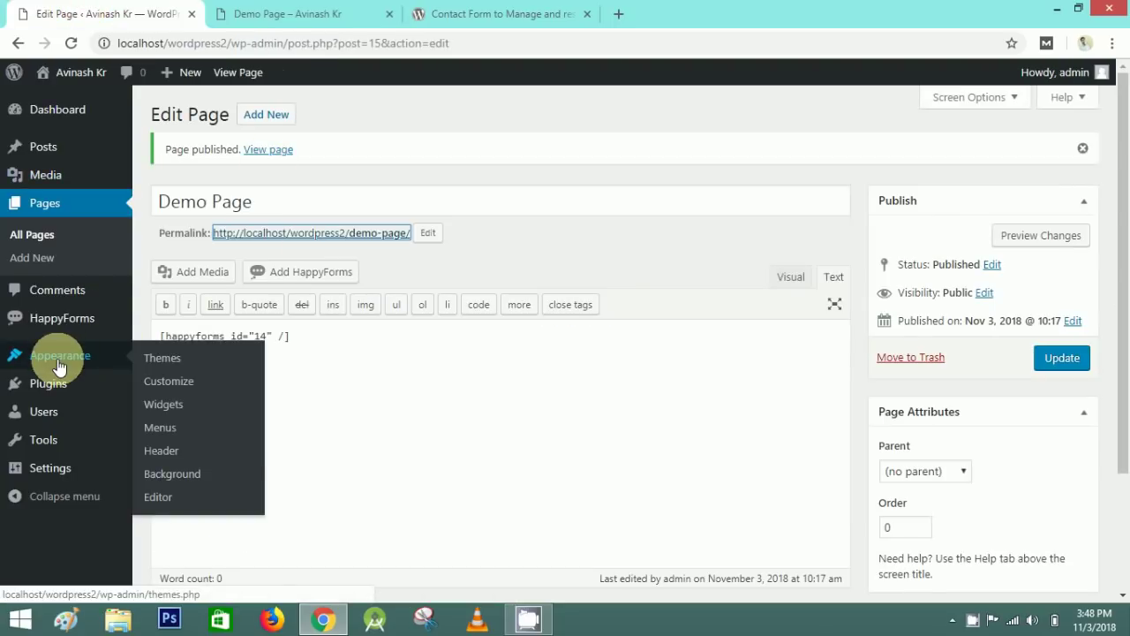
mouse_move(63, 318)
left_click(163, 325)
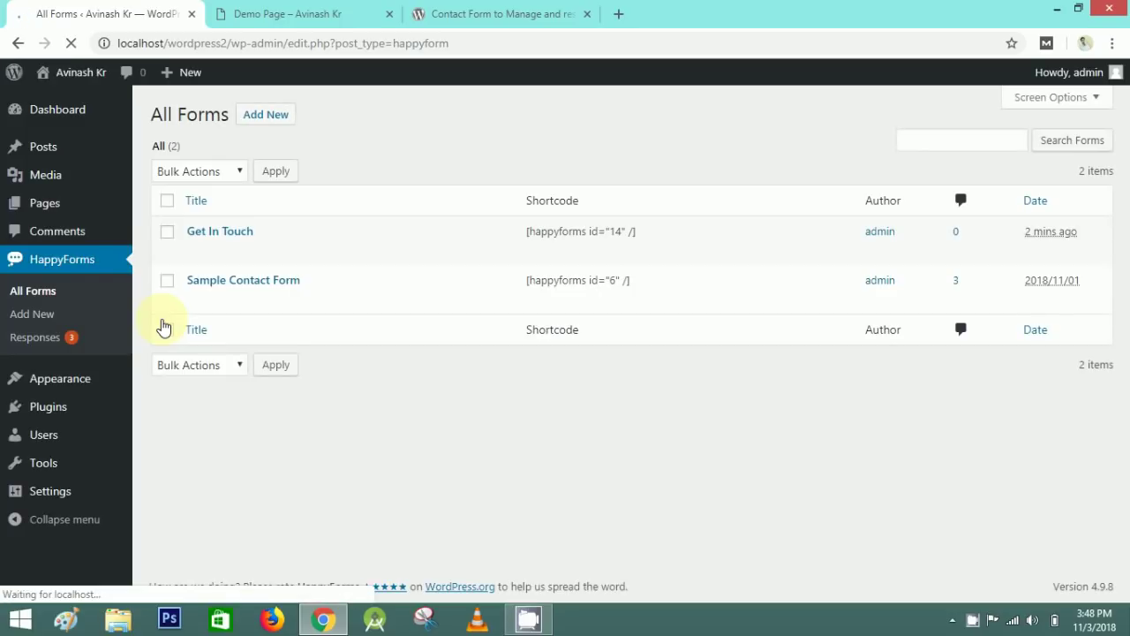
left_click(215, 234)
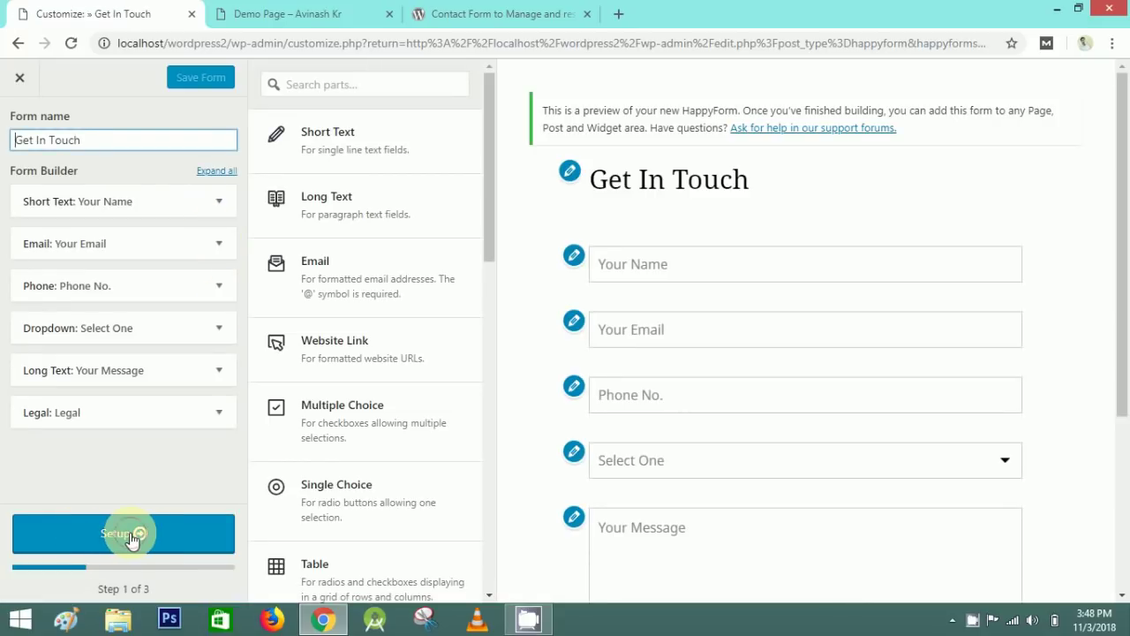
left_click(133, 538)
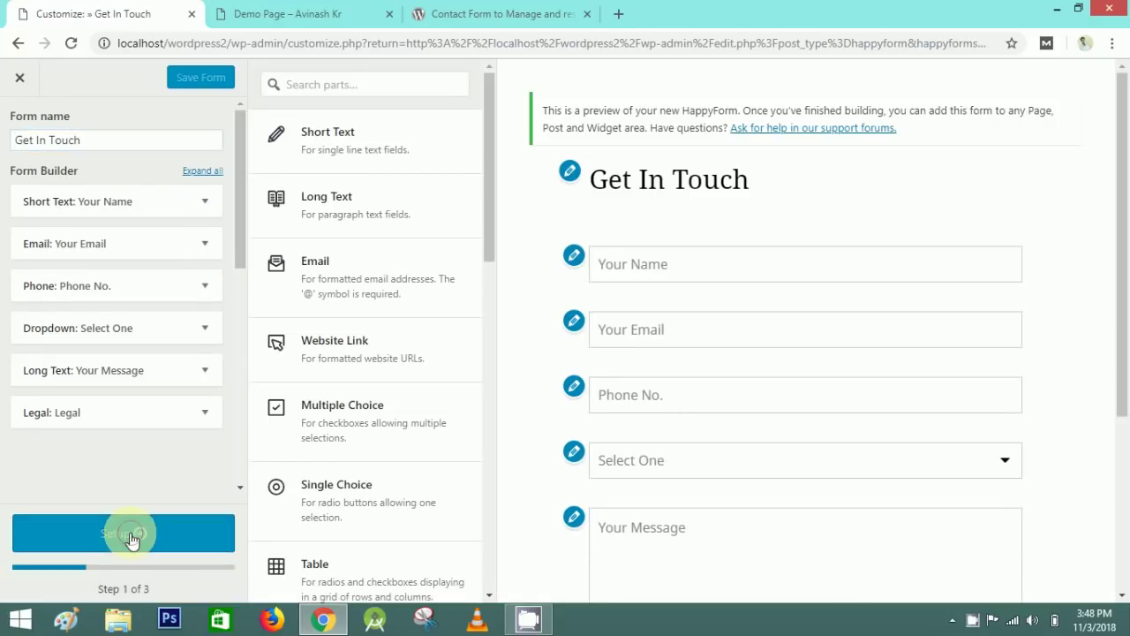
left_click(175, 532)
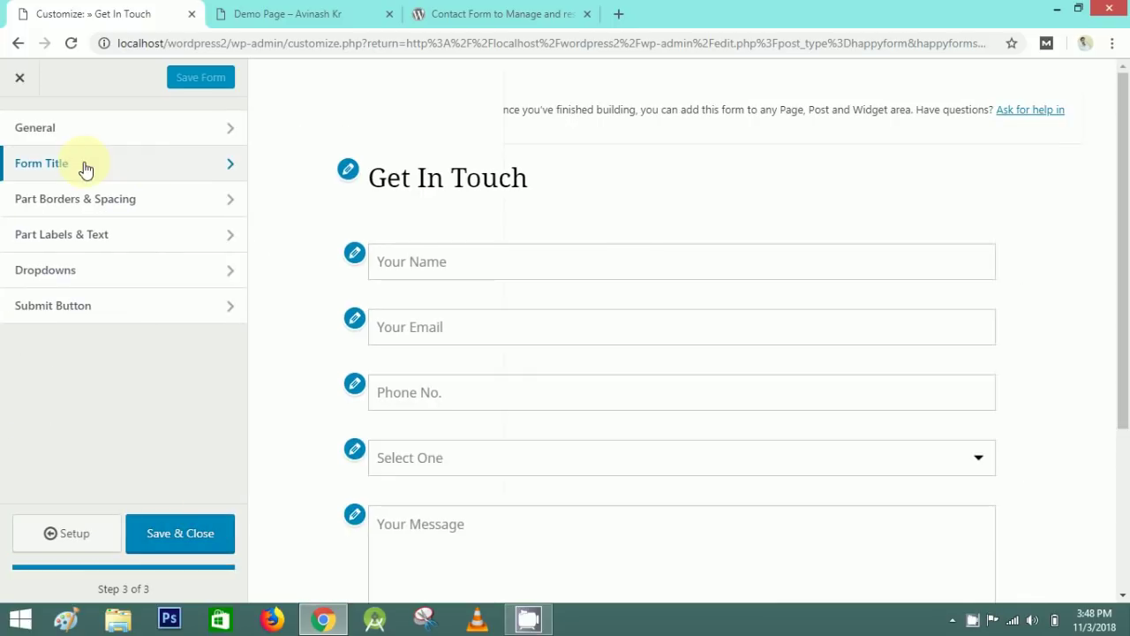
left_click(176, 168)
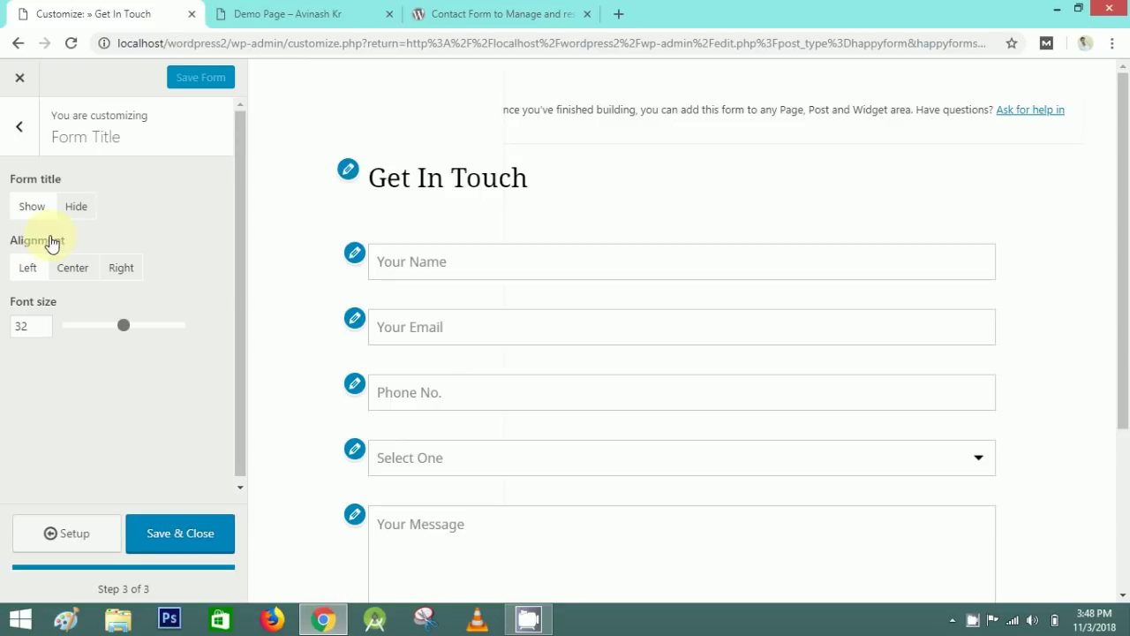
- Center the form title at font size 28, save the form, and reload the Demo Page
left_click(121, 271)
left_click(69, 268)
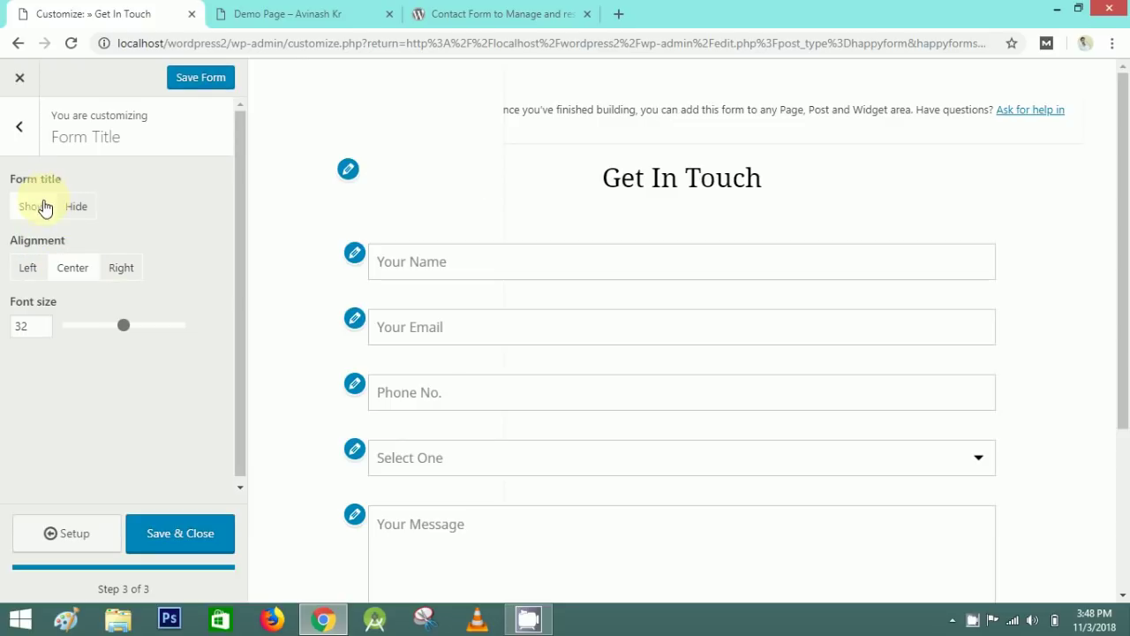
left_click_drag(134, 333, 104, 327)
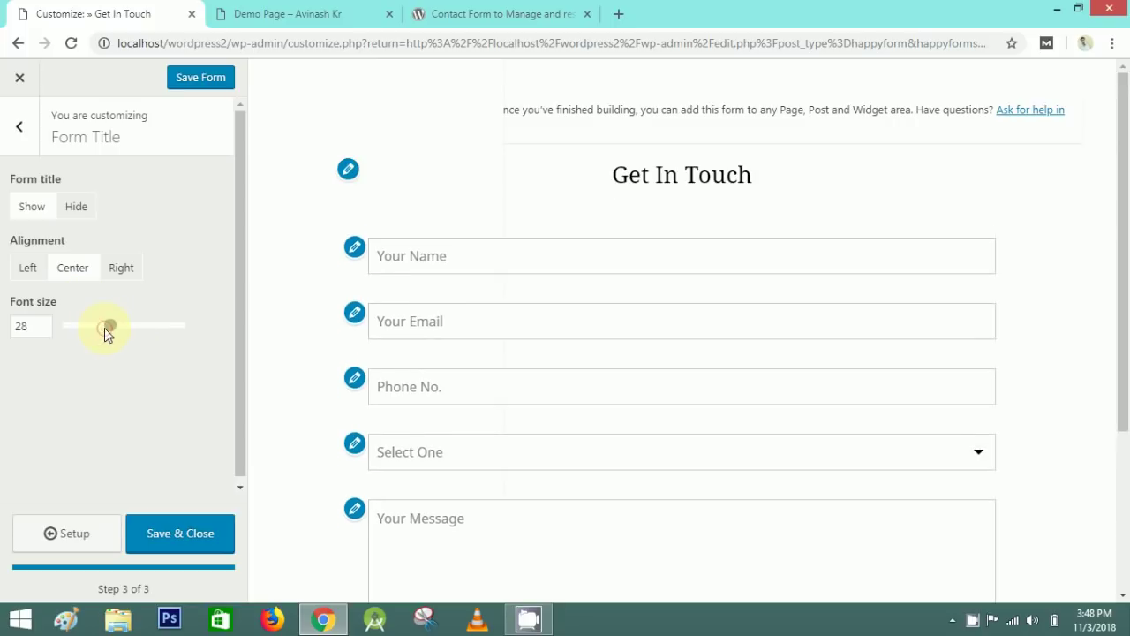
left_click(76, 209)
left_click(34, 206)
left_click(194, 83)
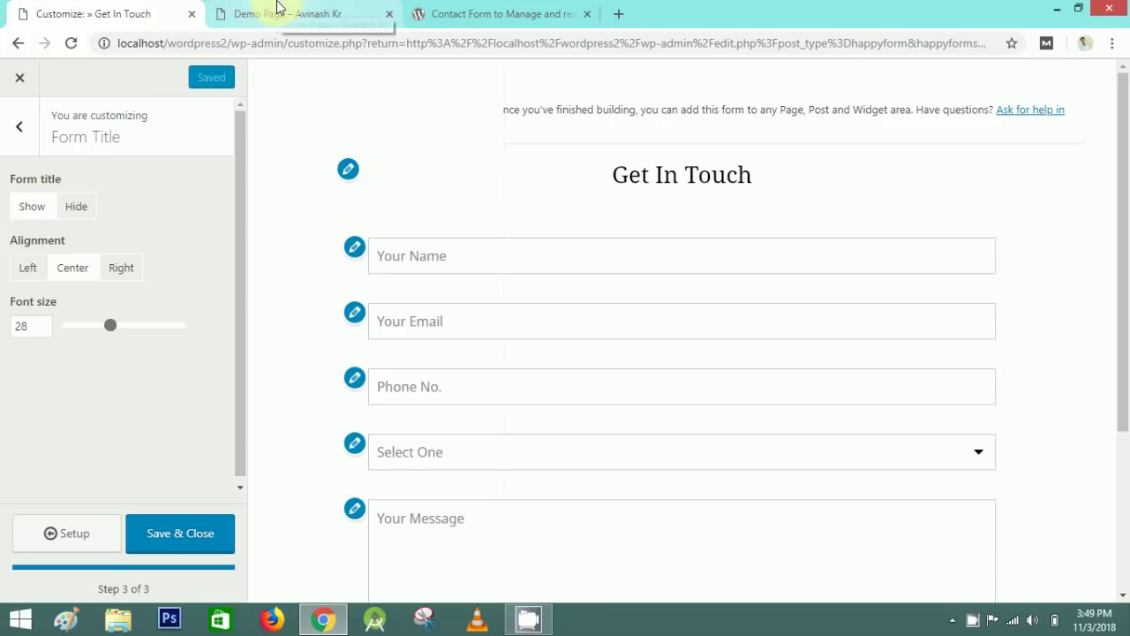
left_click(277, 12)
left_click(71, 42)
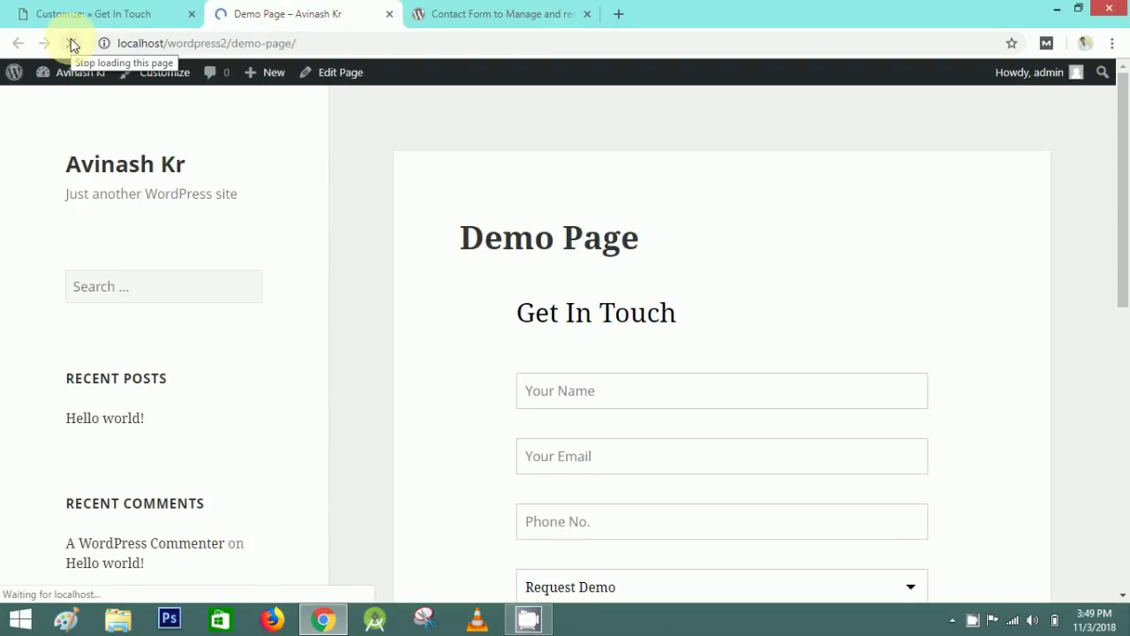
- Test form validation by submitting empty, then with a name and partial email entered
left_click_drag(648, 312, 803, 310)
scroll(769, 545, "down", 4)
left_click(769, 546)
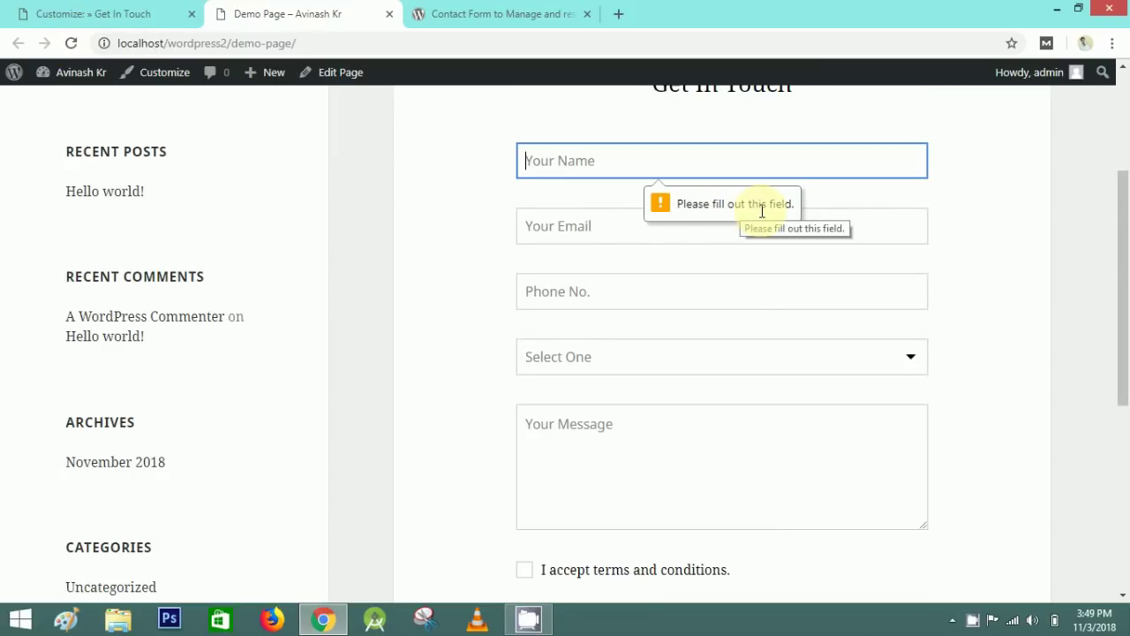
type("aci")
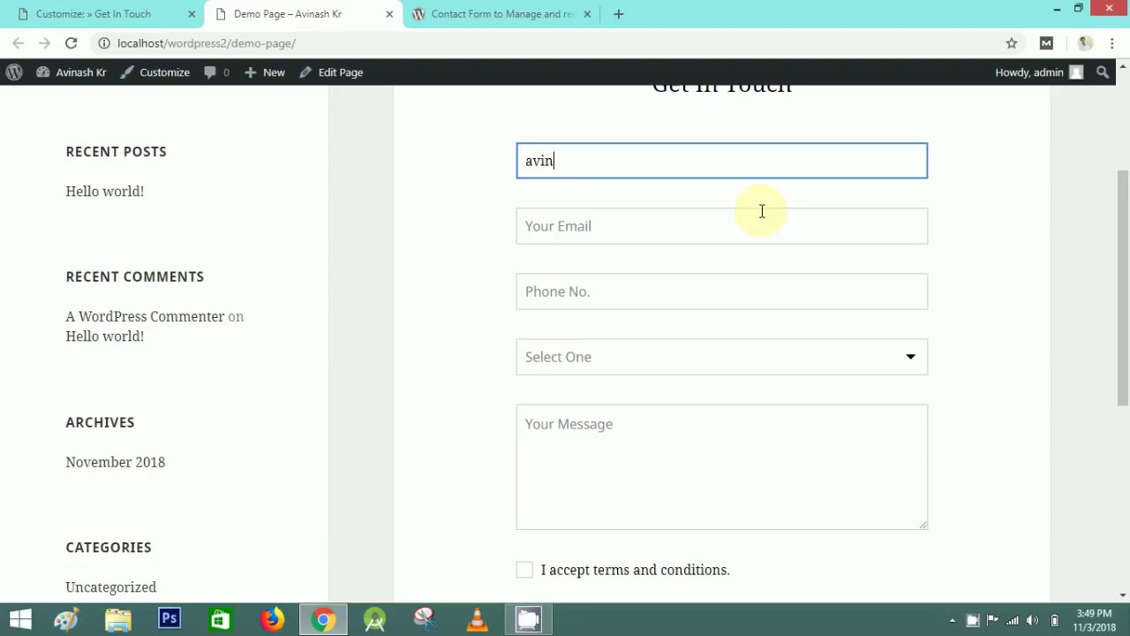
key("Return")
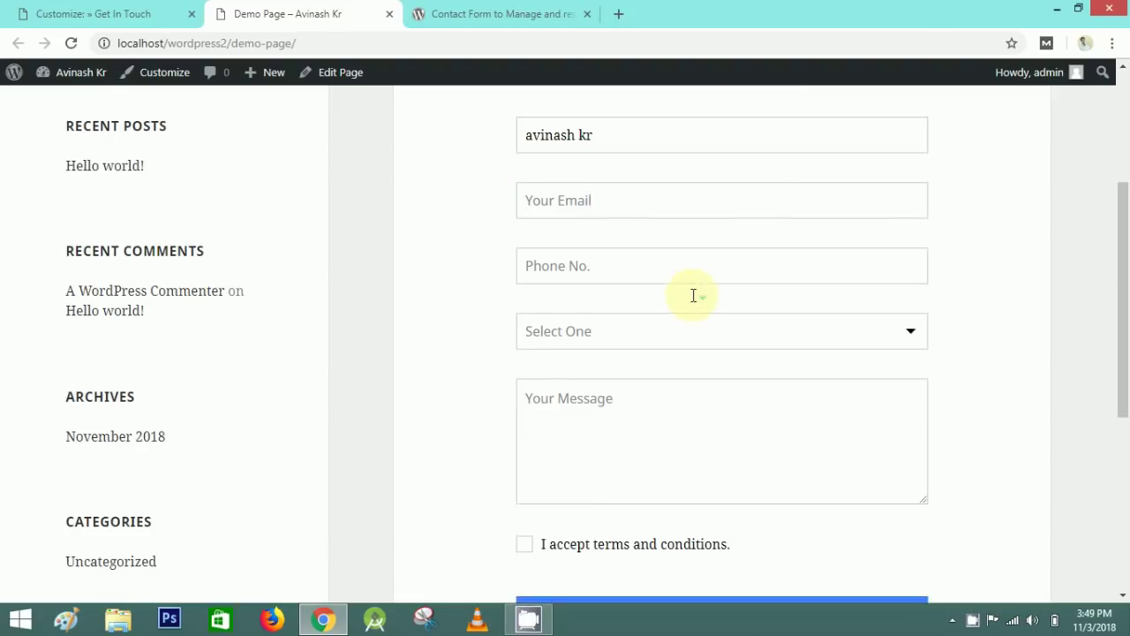
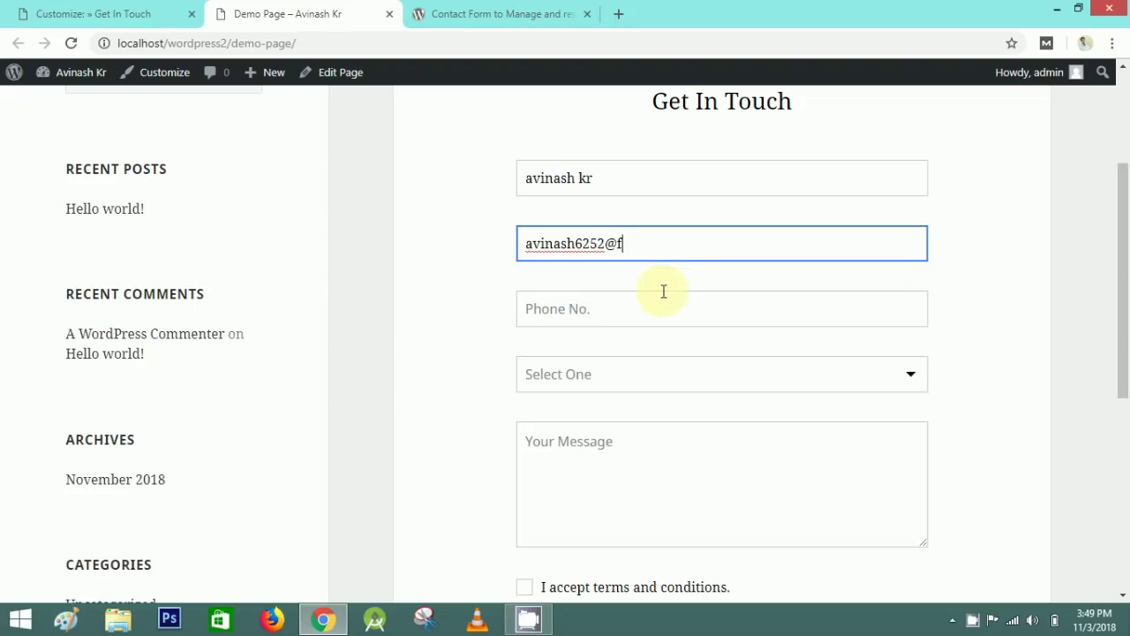
left_click(588, 279)
scroll(466, 267, "down", 3)
scroll(475, 356, "up", 1)
left_click(695, 590)
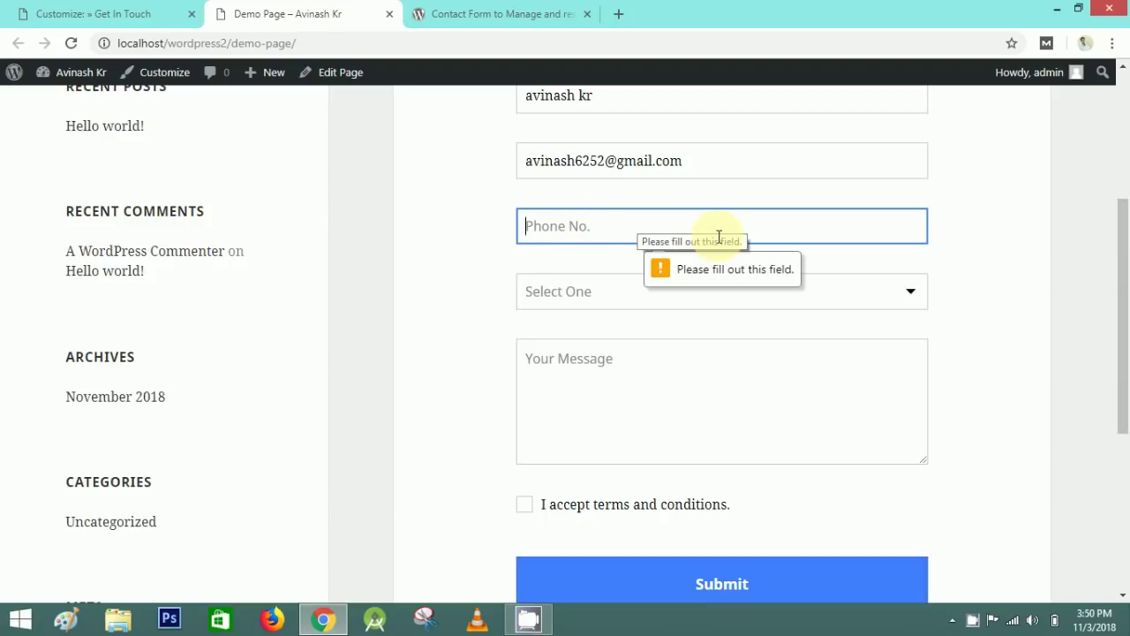
- Fill the remaining fields with 12345 and topic Other, accept the terms, and submit
type("12345")
left_click(672, 291)
left_click(566, 430)
left_click(568, 417)
scroll(399, 335, "down", 1)
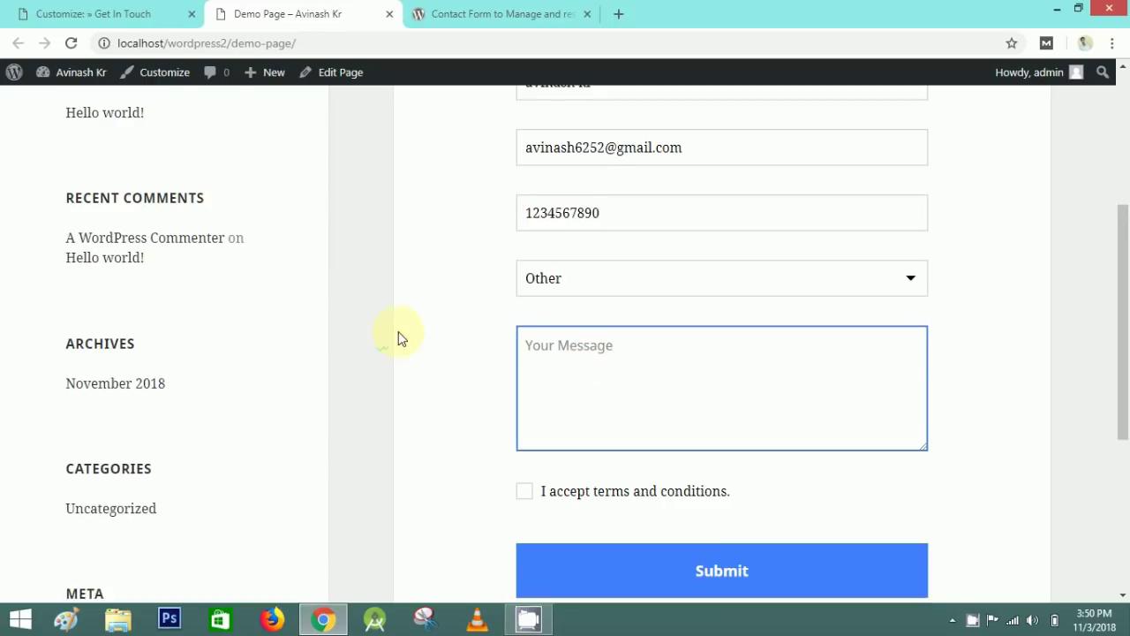
scroll(398, 336, "down", 2)
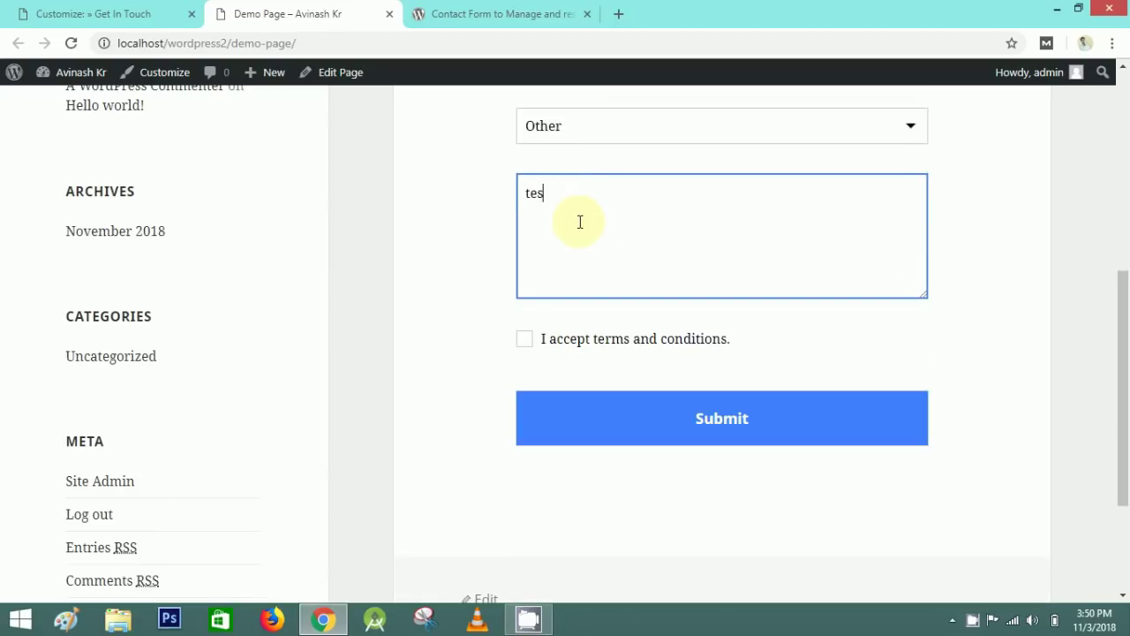
left_click(524, 343)
left_click(719, 427)
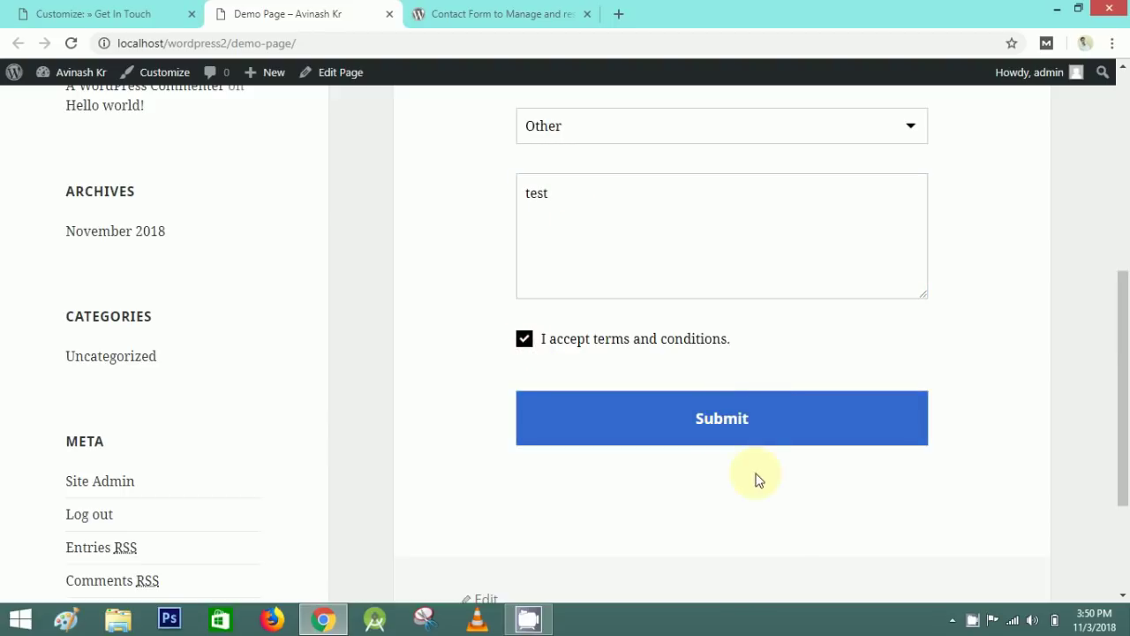
- Hide the Get In Touch form title, save and close the customizer, and reload the Demo Page
left_click_drag(624, 321, 825, 312)
left_click(97, 13)
left_click(76, 208)
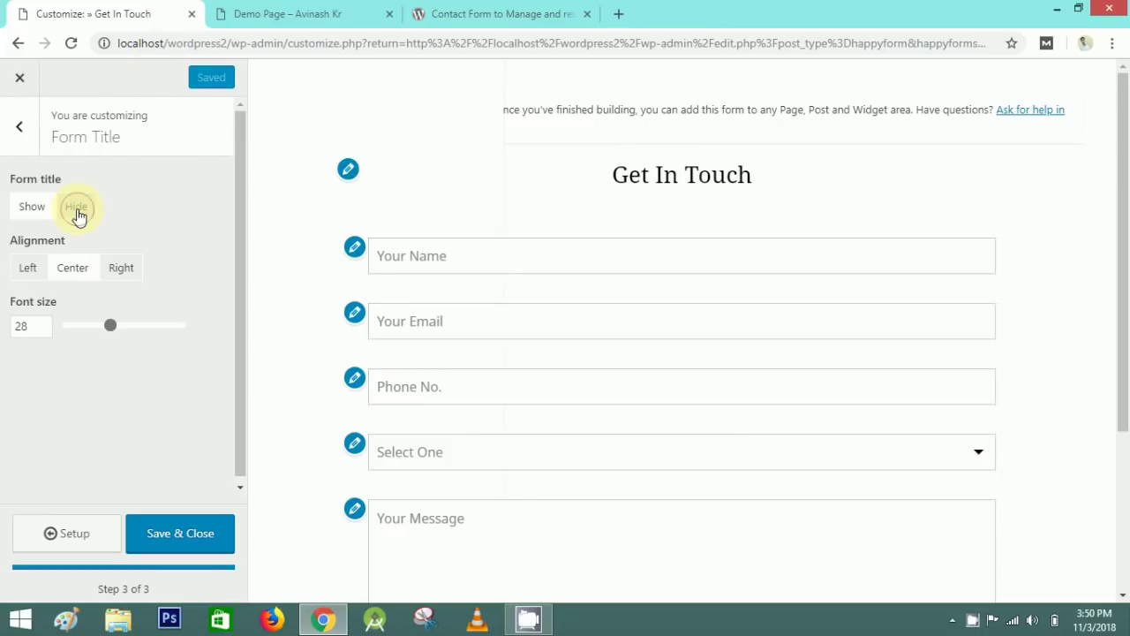
left_click(194, 527)
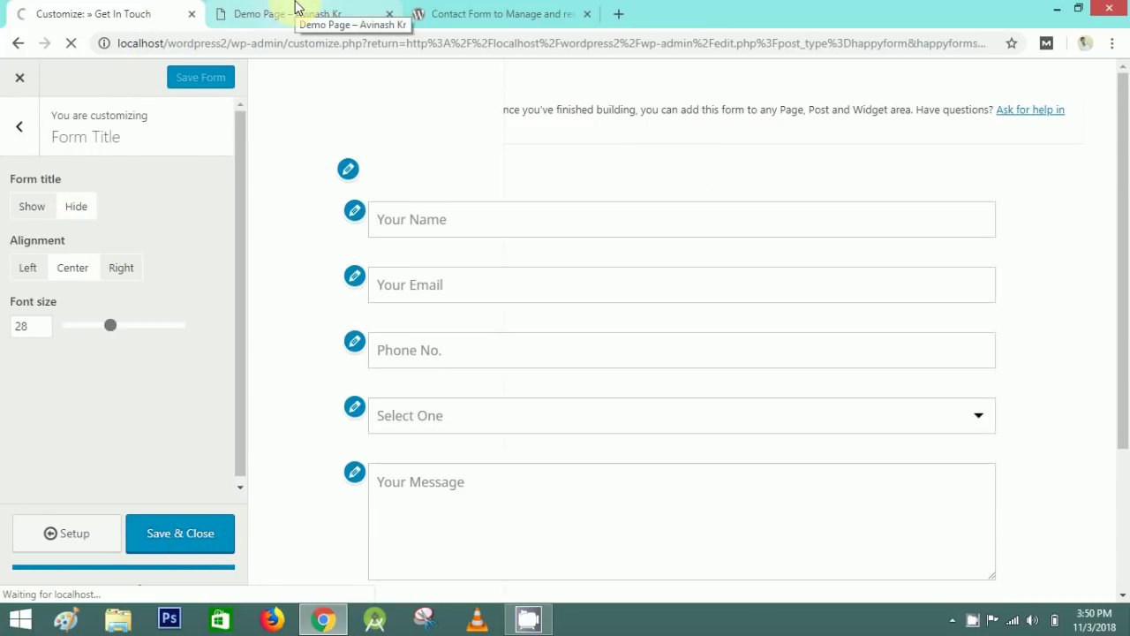
left_click(296, 8)
left_click(69, 43)
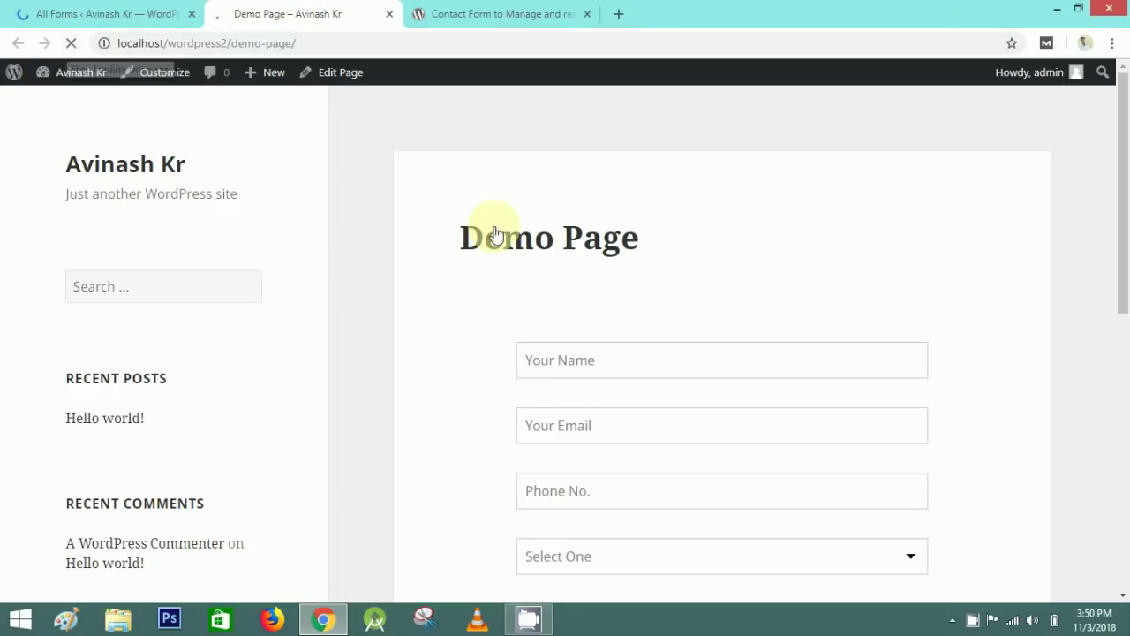
- Try the name, email and topic fields on the headingless form, choosing Request Demo then Other
scroll(542, 297, "down", 1)
left_click(551, 281)
left_click(573, 350)
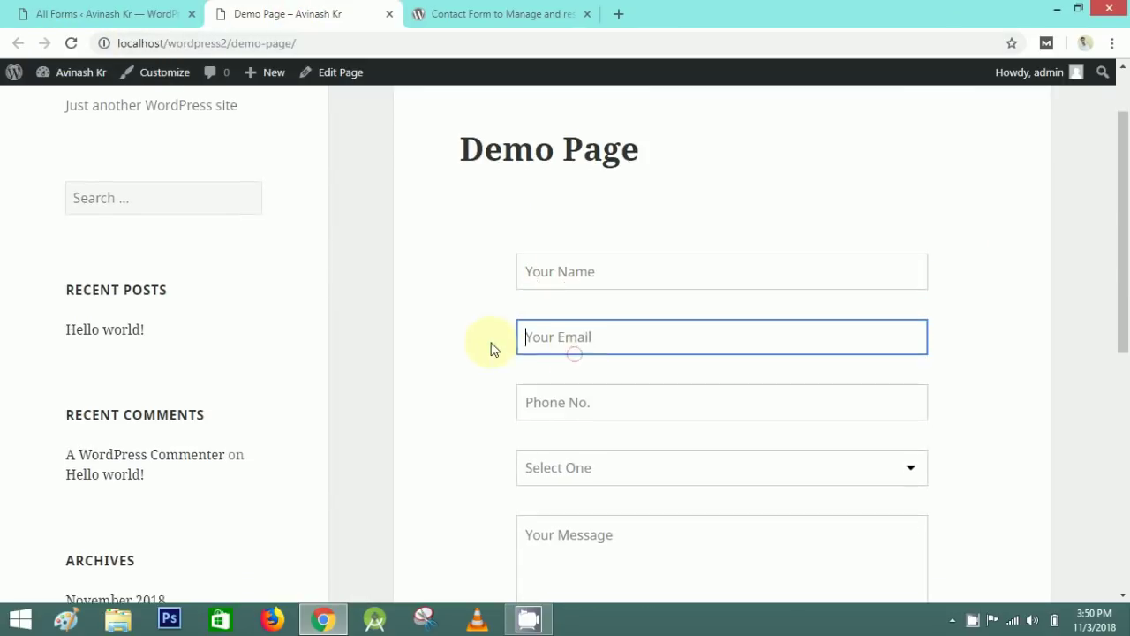
scroll(492, 349, "down", 2)
left_click(610, 310)
left_click(618, 409)
left_click(621, 323)
left_click(545, 432)
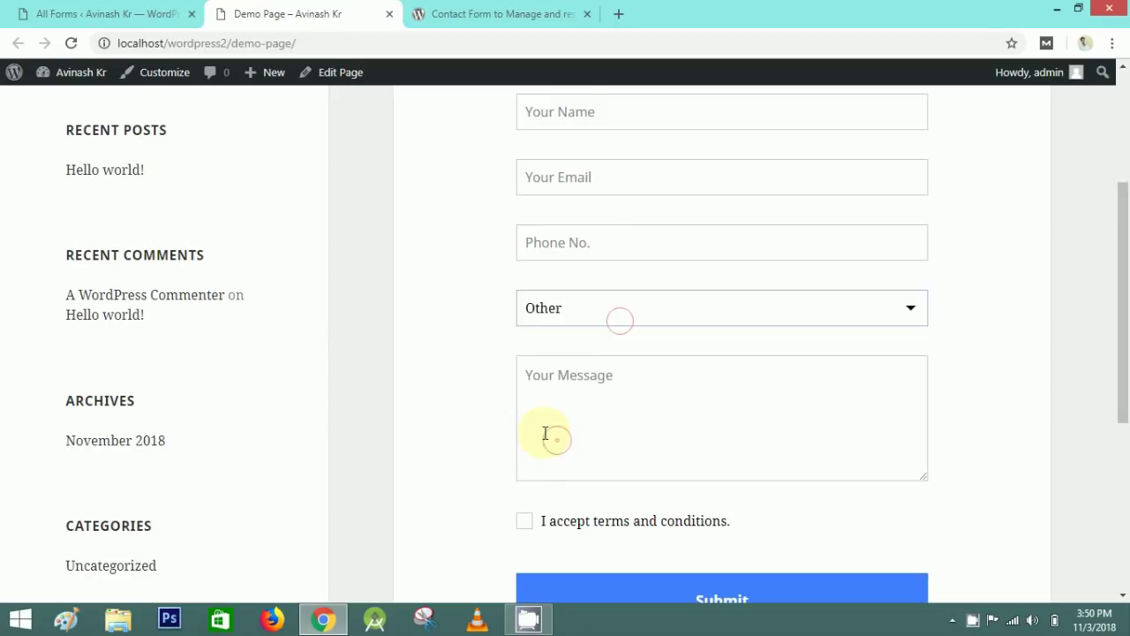
scroll(557, 353, "down", 2)
scroll(468, 426, "up", 2)
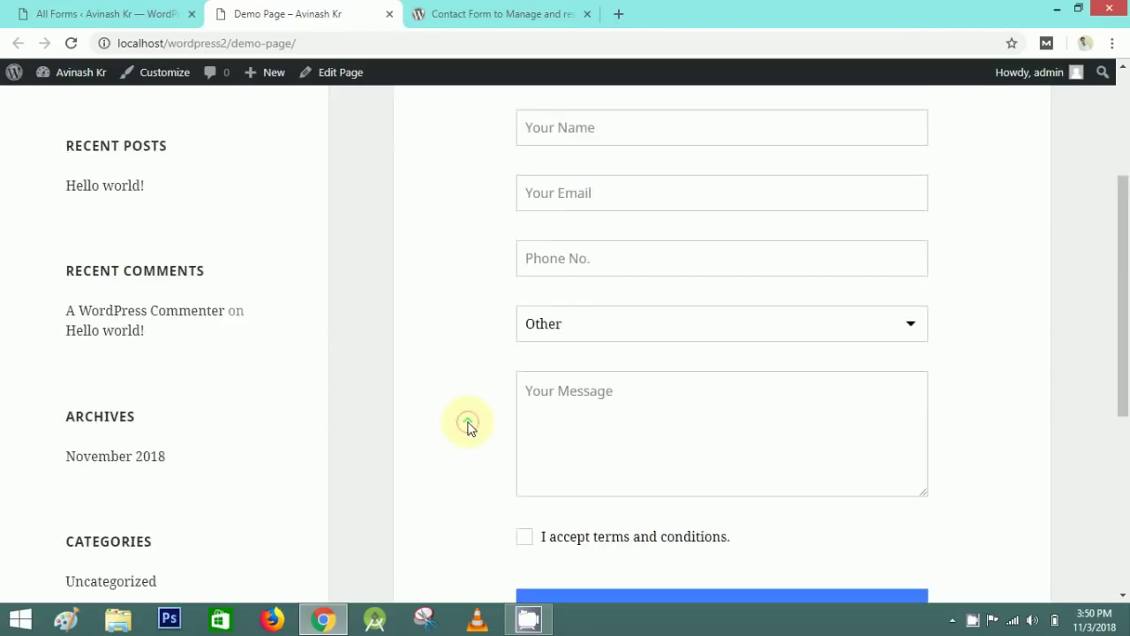
scroll(468, 426, "up", 3)
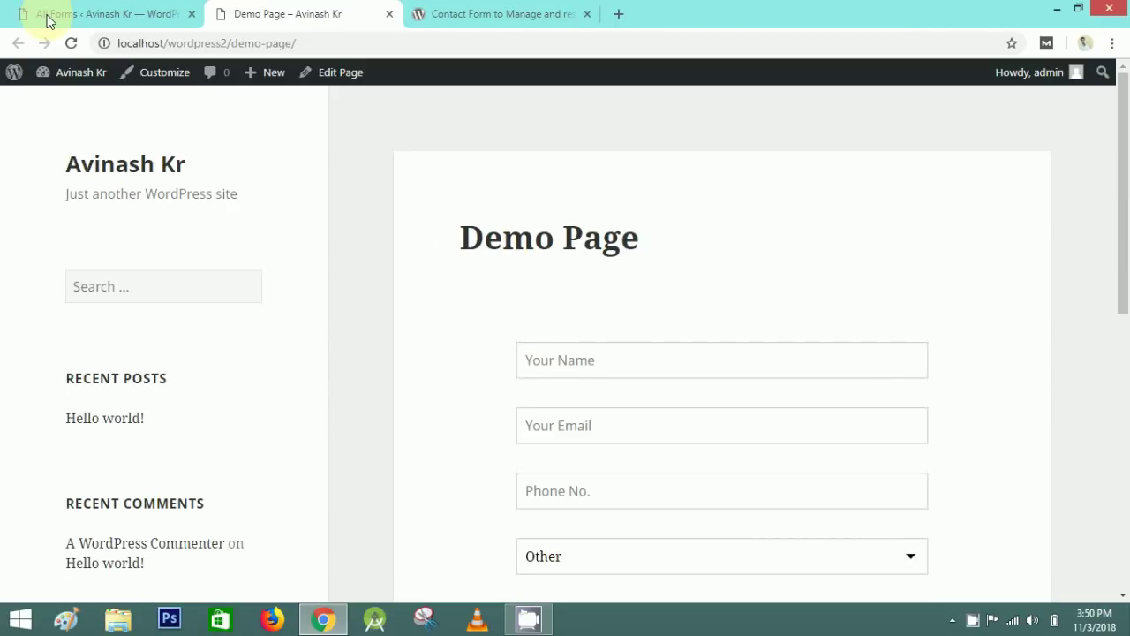
- Dismiss the Form saved notice on All Forms and return to the HappyForms plugin page
left_click(88, 14)
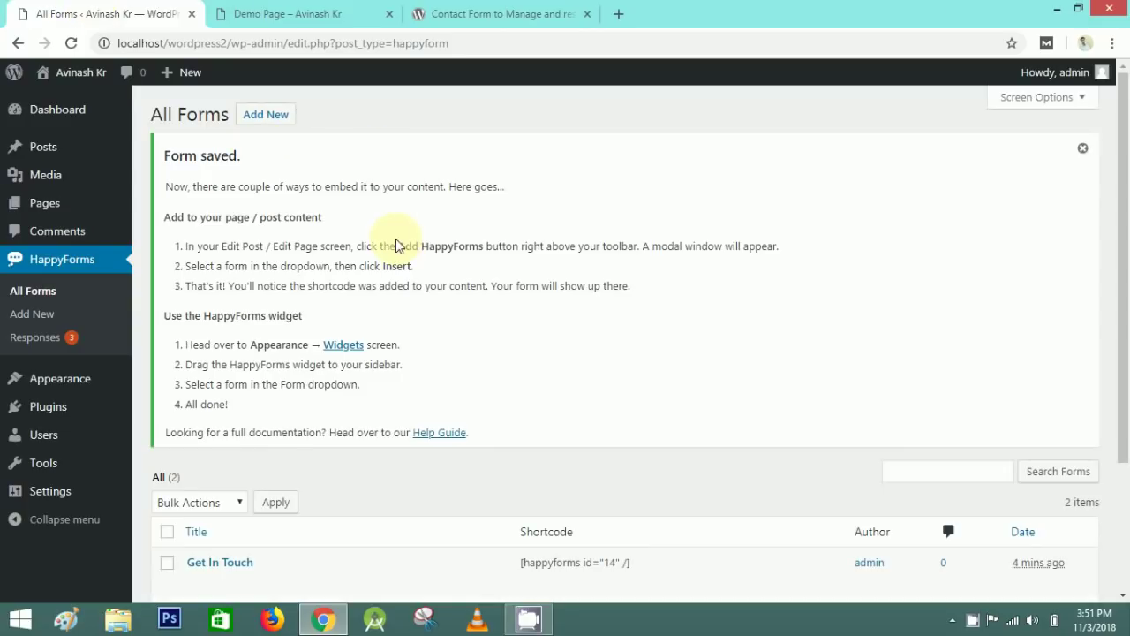
left_click(1083, 148)
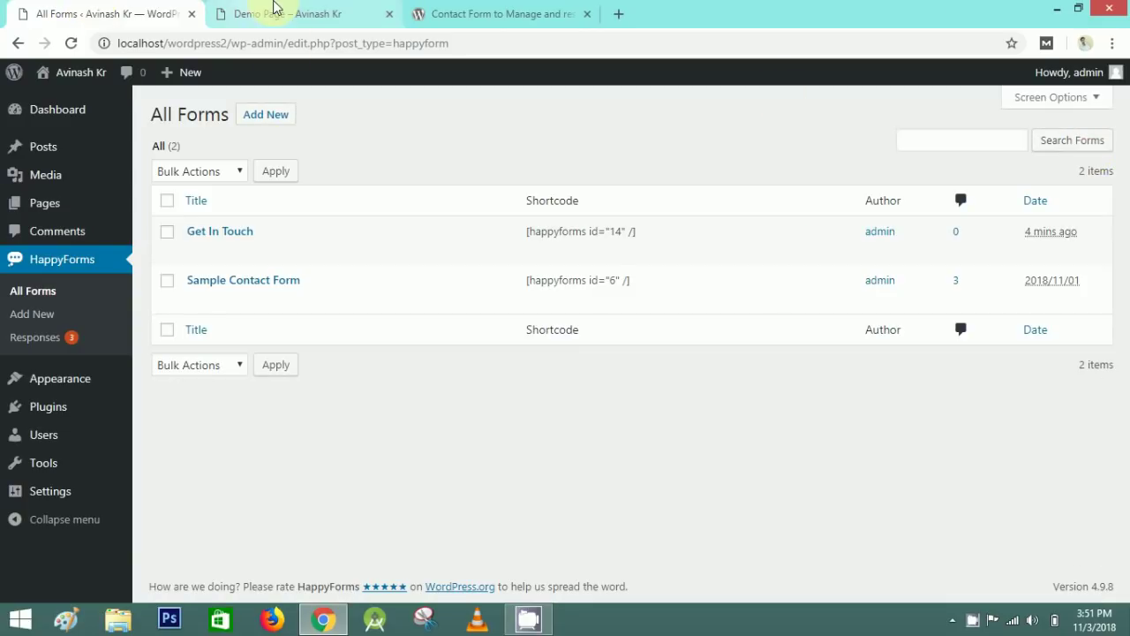
left_click(300, 7)
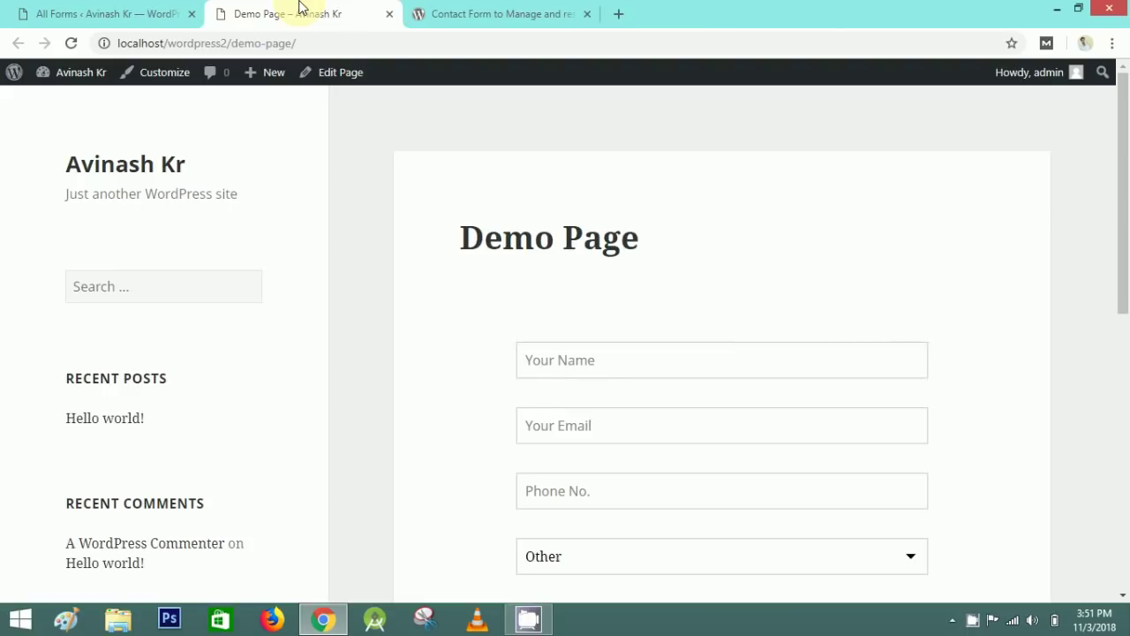
left_click(426, 9)
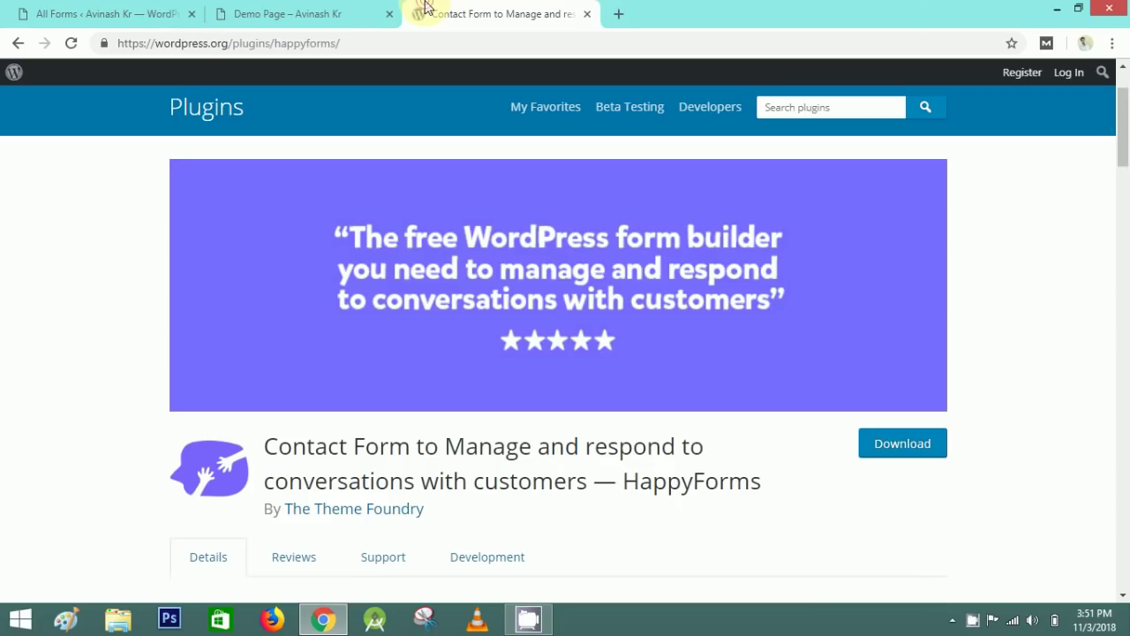